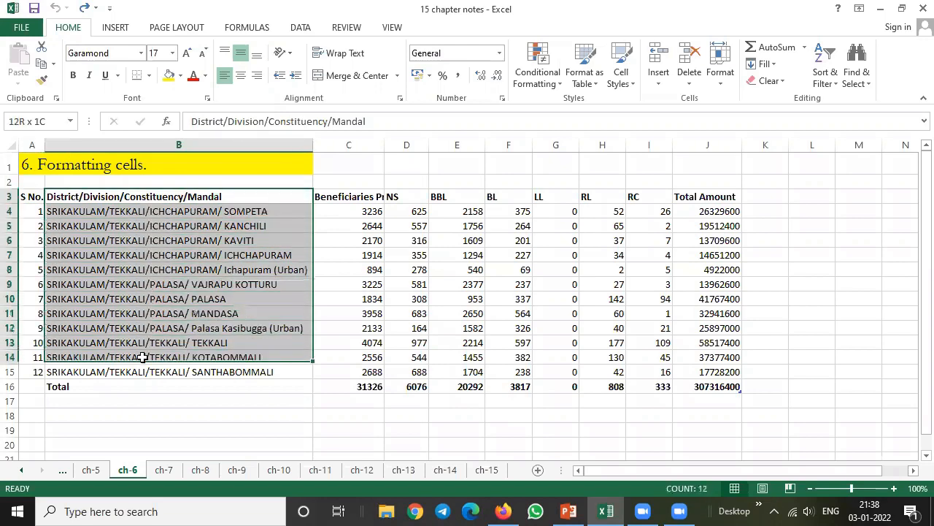
{"action": "left_click", "coordinate": [149, 413]}
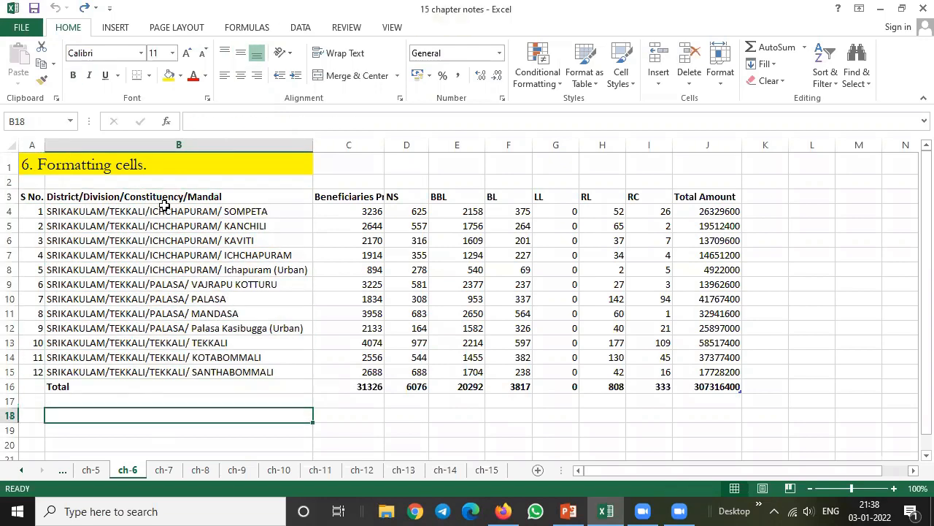
{"action": "left_click", "coordinate": [154, 212]}
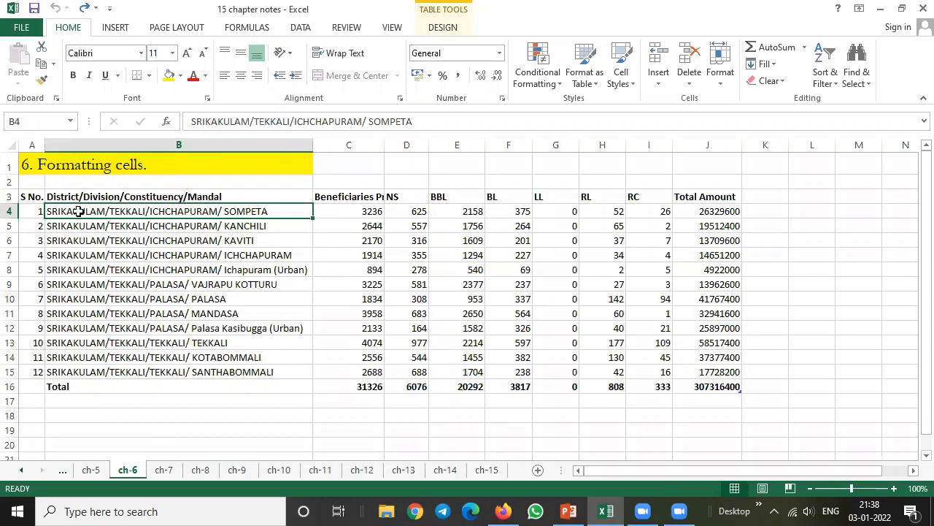
{"action": "left_click", "coordinate": [178, 144]}
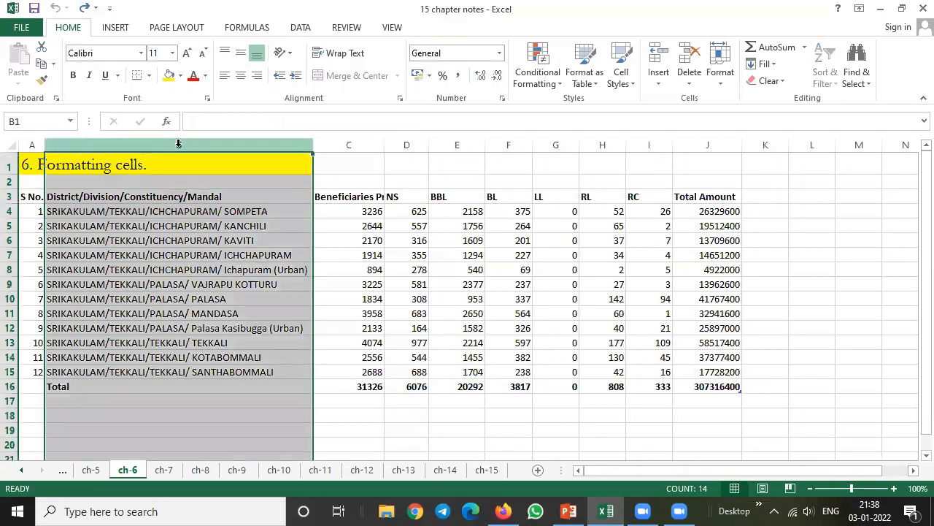
{"action": "left_click", "coordinate": [319, 145]}
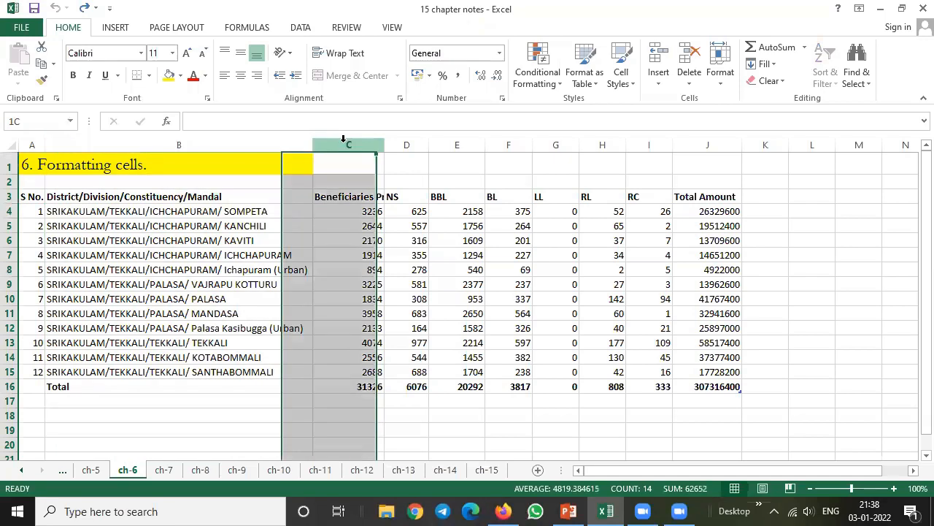
{"action": "left_click", "coordinate": [408, 143]}
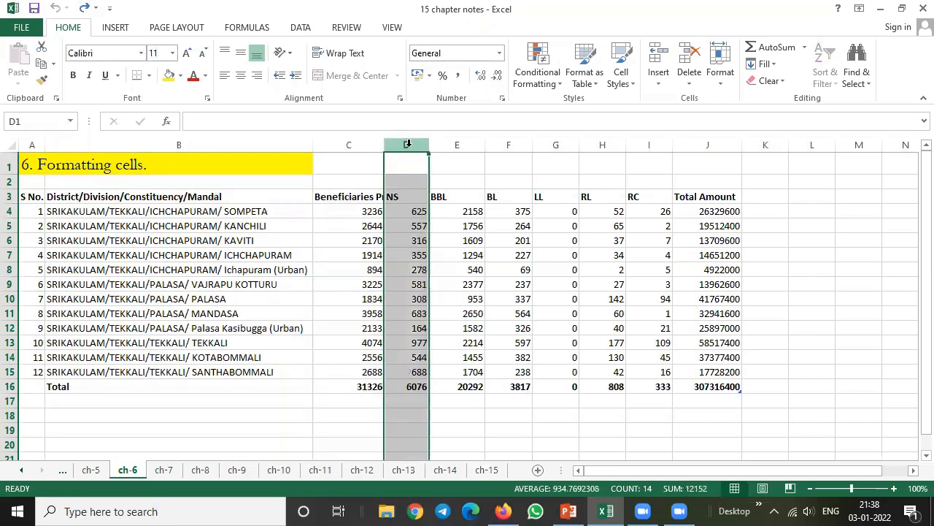
{"action": "left_click", "coordinate": [457, 145]}
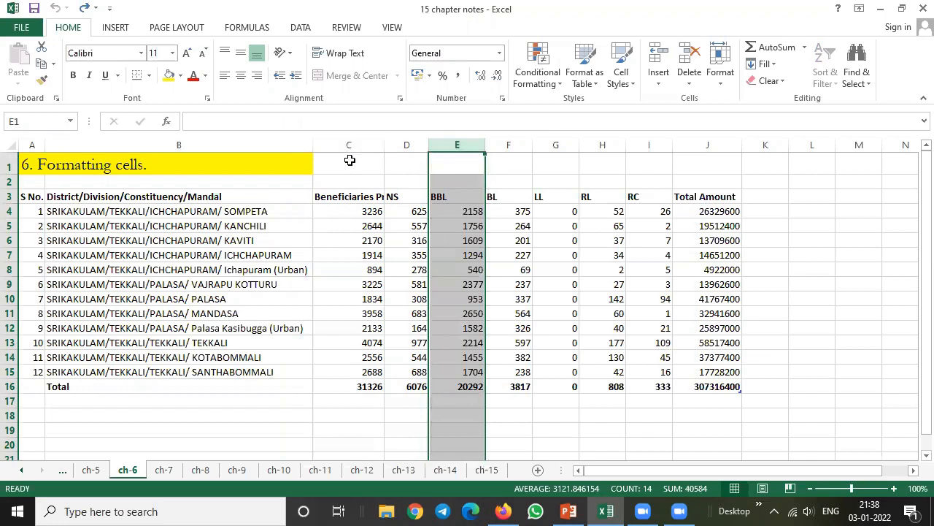
Insert three blank columns before the Beneficiaries column and narrow them so the table fits the view
{"action": "left_click_drag", "start_coordinate": [353, 146], "coordinate": [450, 145]}
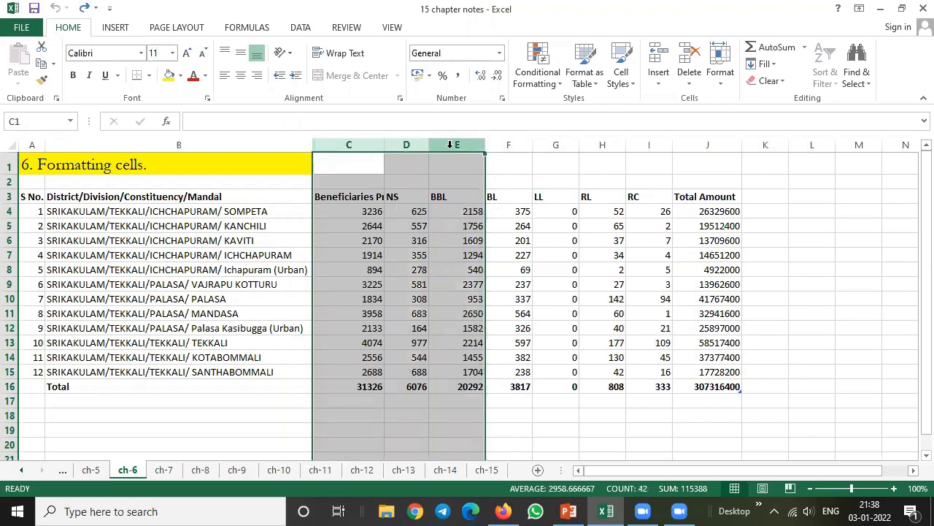
{"action": "right_click", "coordinate": [450, 146]}
{"action": "left_click", "coordinate": [483, 250]}
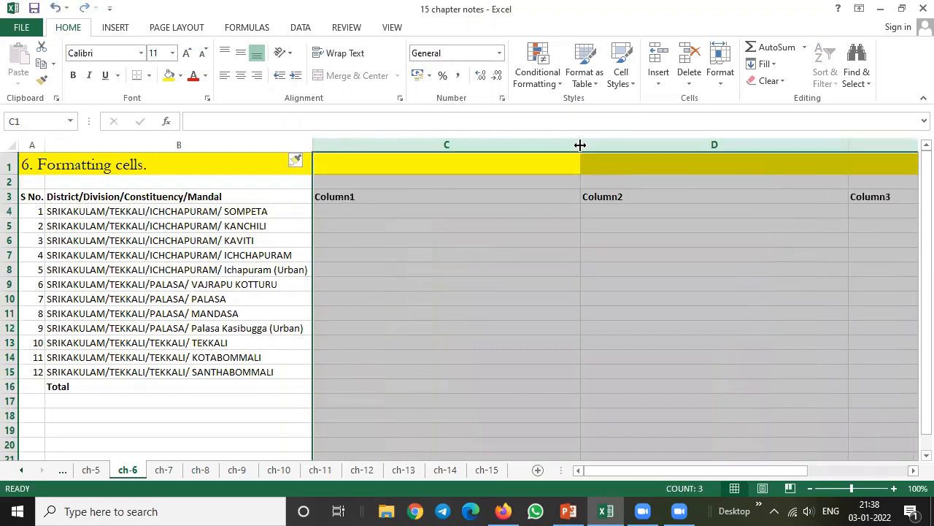
{"action": "left_click_drag", "start_coordinate": [580, 145], "coordinate": [412, 149]}
{"action": "left_click", "coordinate": [418, 238]}
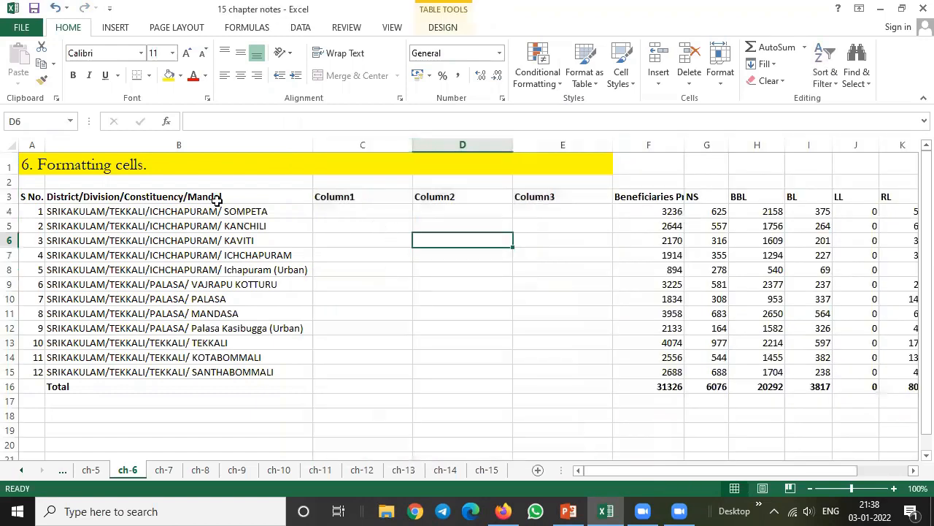
Set up Text to Columns for B3:B15 as delimited data, adding a slash (/) as the custom delimiter alongside Tab
{"action": "left_click_drag", "start_coordinate": [215, 196], "coordinate": [211, 371]}
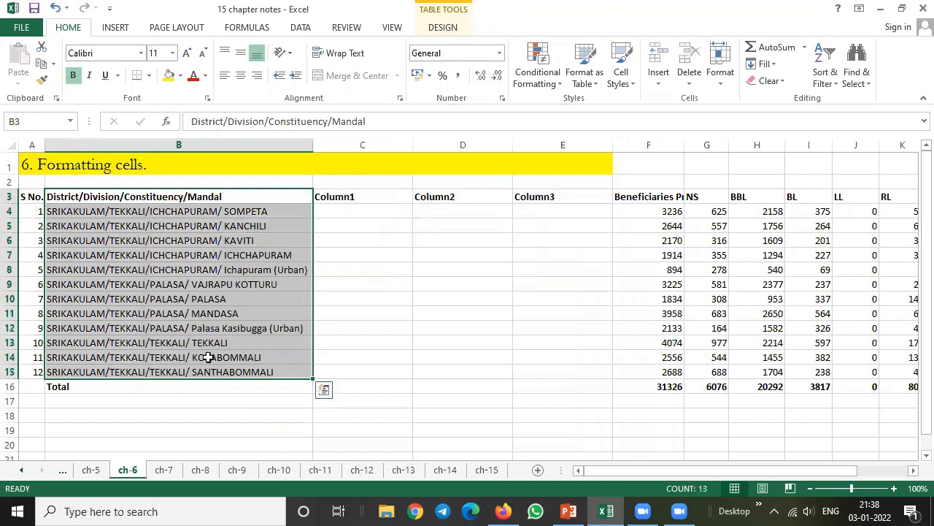
{"action": "left_click", "coordinate": [301, 27]}
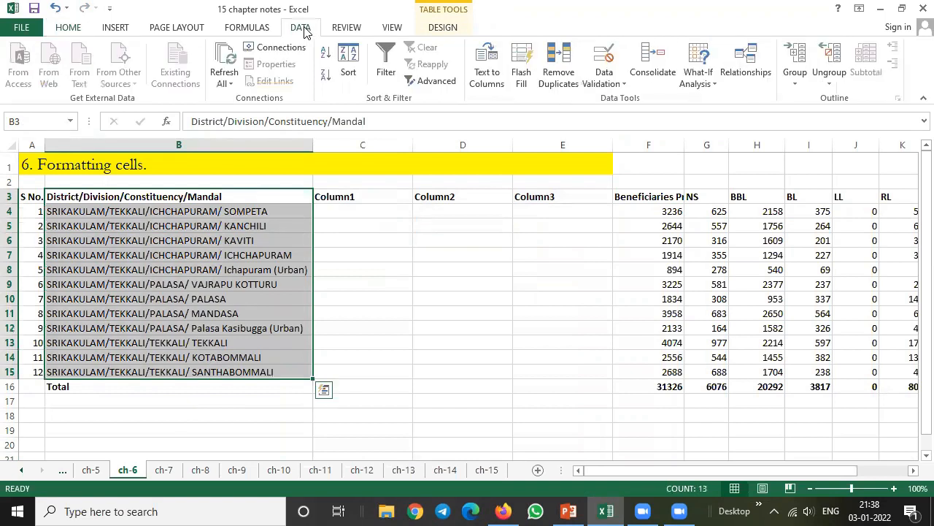
{"action": "left_click", "coordinate": [496, 79]}
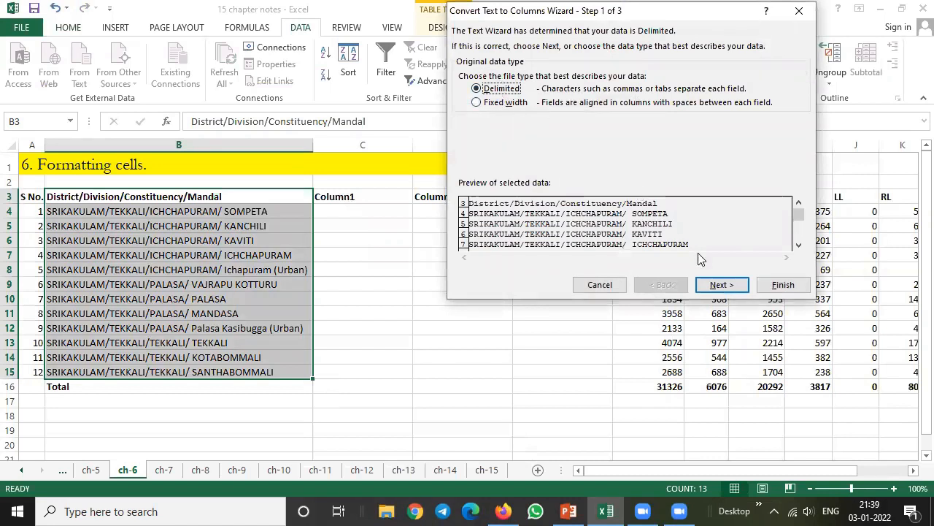
{"action": "left_click", "coordinate": [719, 285]}
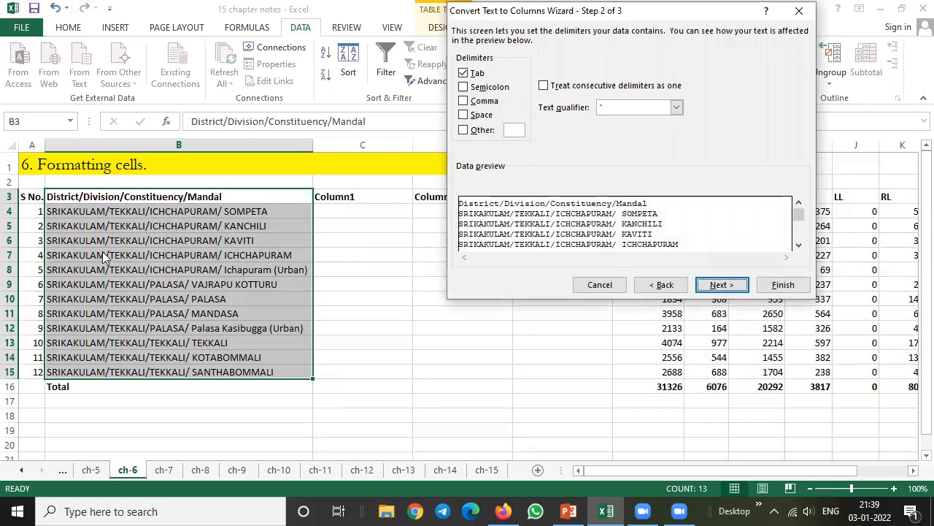
{"action": "left_click", "coordinate": [480, 87]}
{"action": "left_click", "coordinate": [480, 102]}
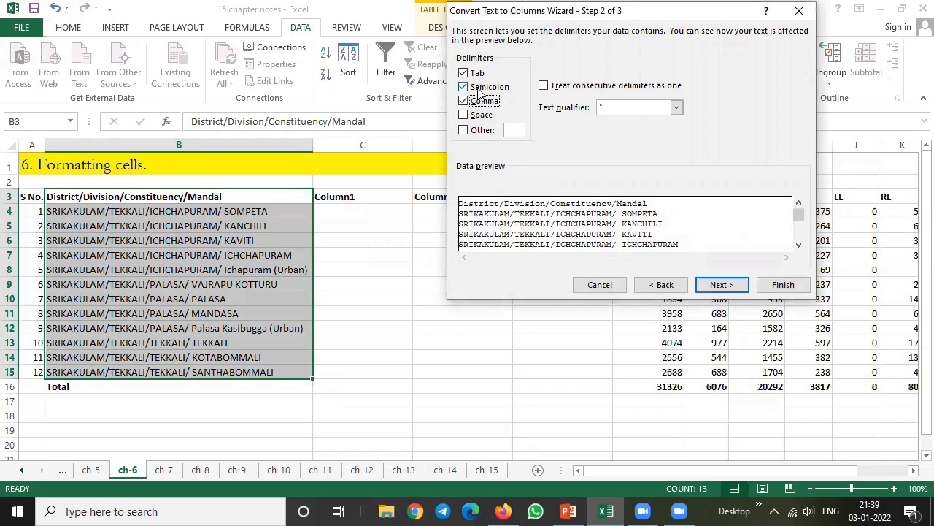
{"action": "left_click", "coordinate": [480, 89]}
{"action": "left_click", "coordinate": [479, 102]}
{"action": "left_click", "coordinate": [479, 102]}
{"action": "left_click", "coordinate": [482, 129]}
{"action": "type", "text": "/"}
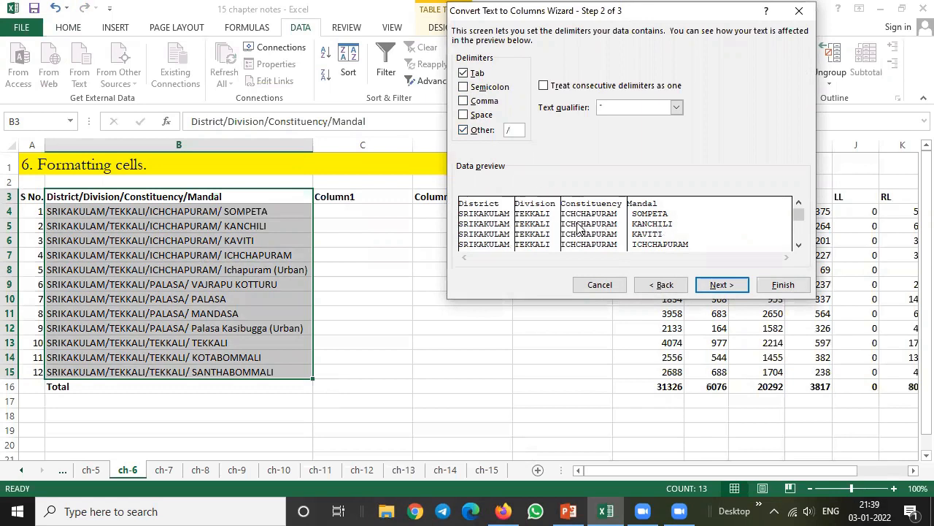
Complete the split in General format starting at $B$3, replacing the existing data, and narrow the District column
{"action": "left_click", "coordinate": [720, 285]}
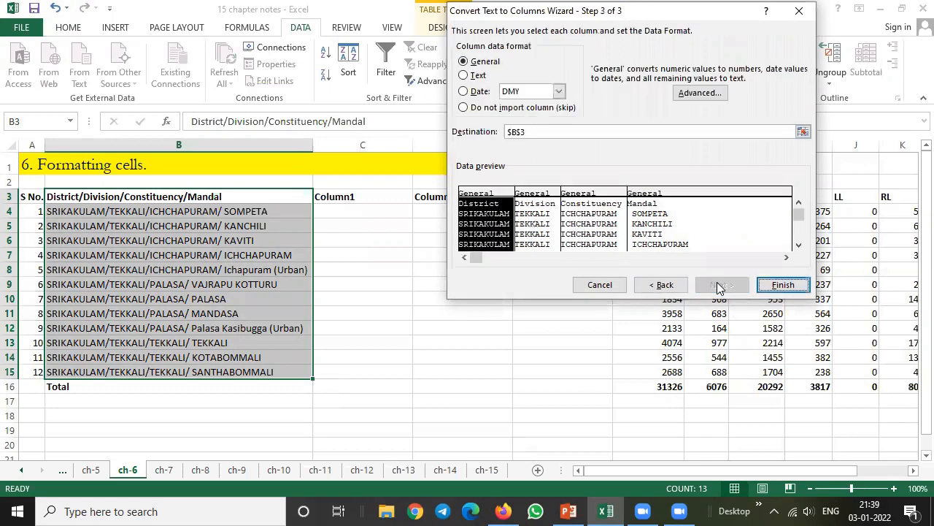
{"action": "left_click", "coordinate": [784, 285]}
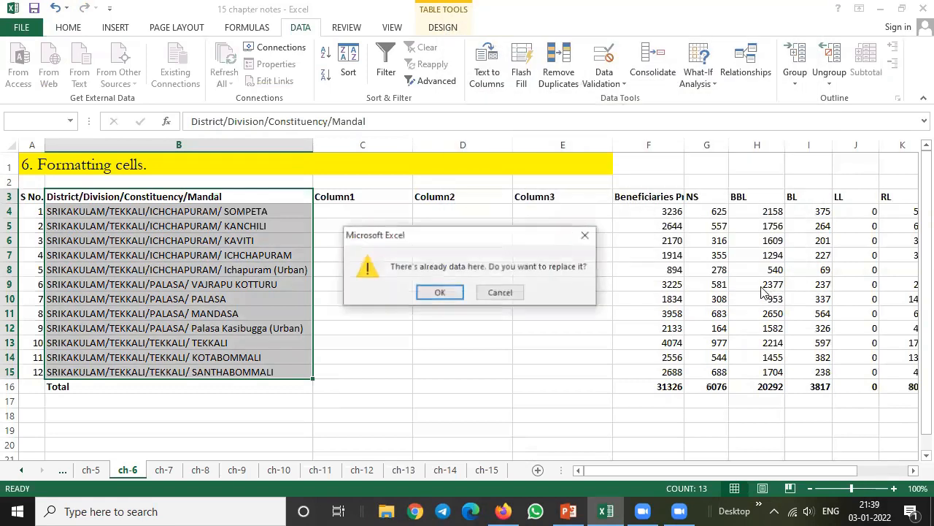
{"action": "left_click", "coordinate": [433, 289]}
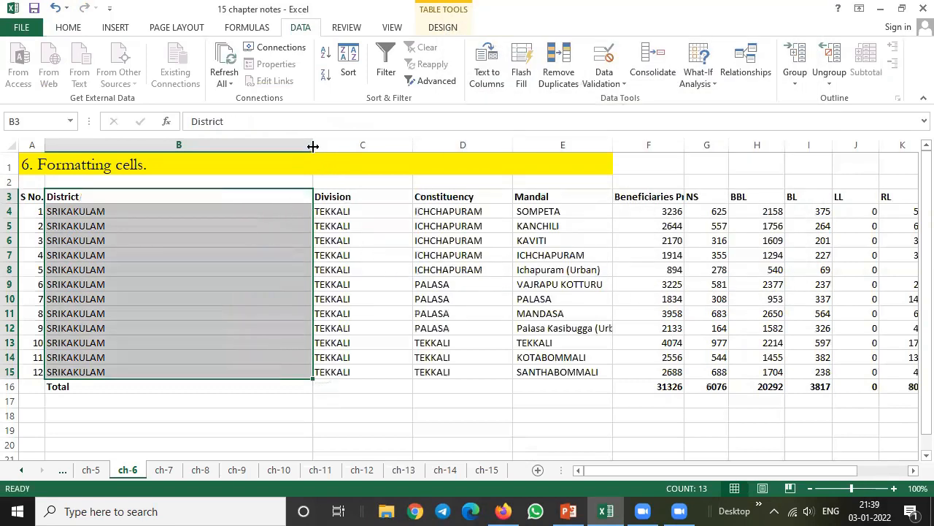
{"action": "left_click_drag", "start_coordinate": [312, 146], "coordinate": [121, 167]}
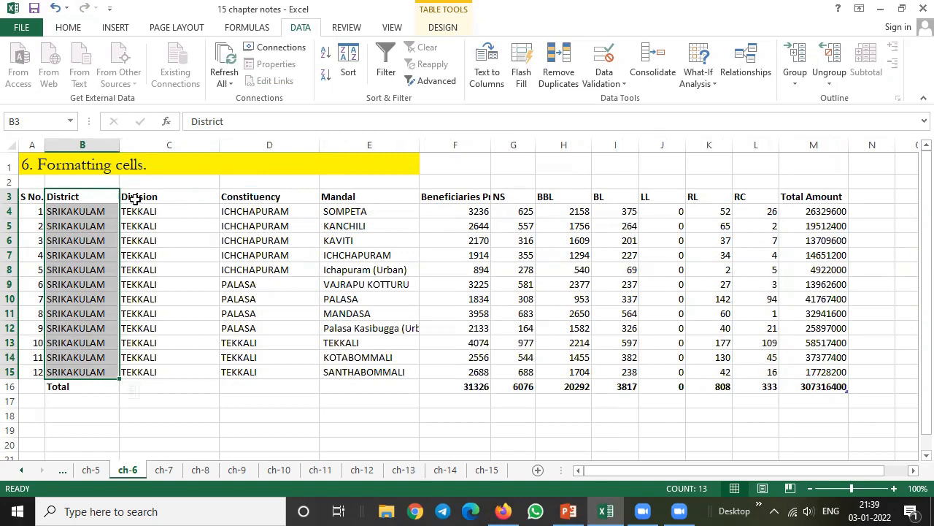
{"action": "left_click_drag", "start_coordinate": [29, 196], "coordinate": [458, 195]}
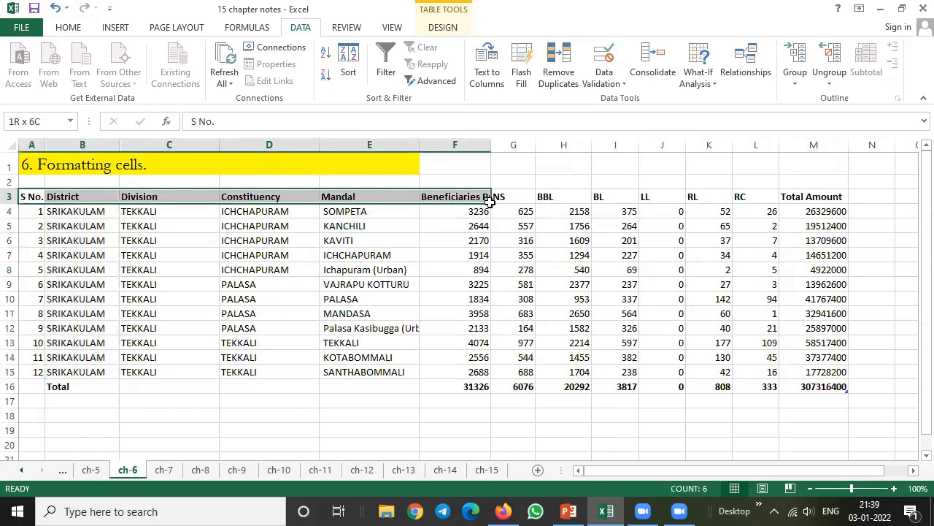
{"action": "left_click", "coordinate": [457, 194]}
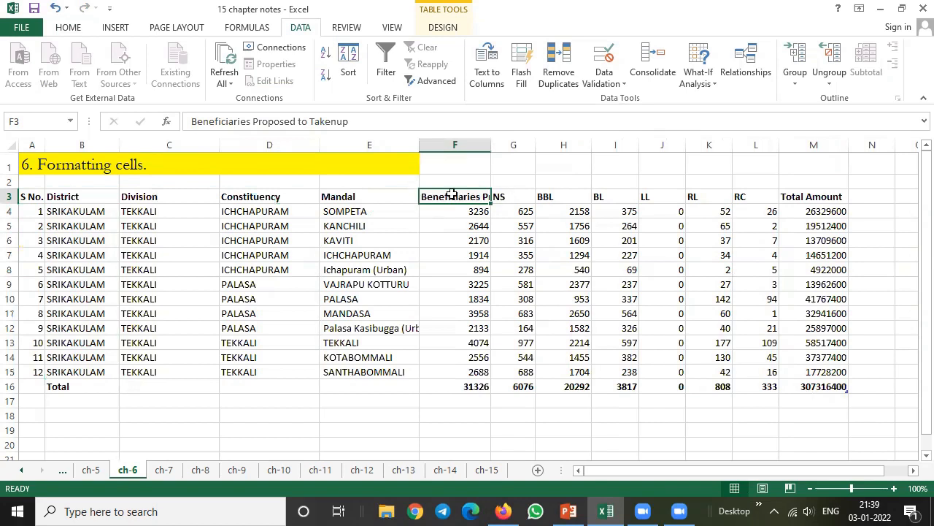
{"action": "left_click_drag", "start_coordinate": [211, 118], "coordinate": [349, 124]}
{"action": "left_click", "coordinate": [447, 224]}
{"action": "left_click", "coordinate": [459, 196]}
Format the header row A3:M3 with centered horizontal and vertical alignment and wrapped text
{"action": "left_click_drag", "start_coordinate": [29, 196], "coordinate": [828, 193]}
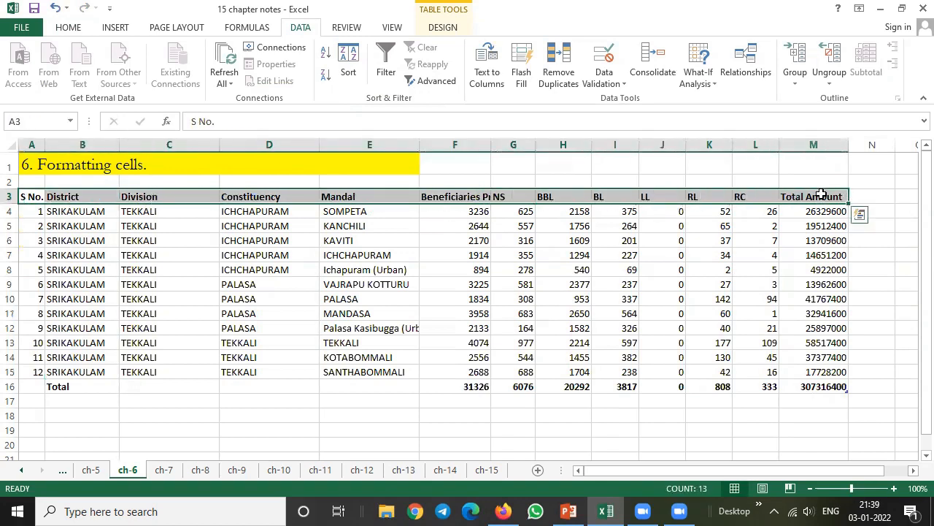
{"action": "right_click", "coordinate": [506, 194]}
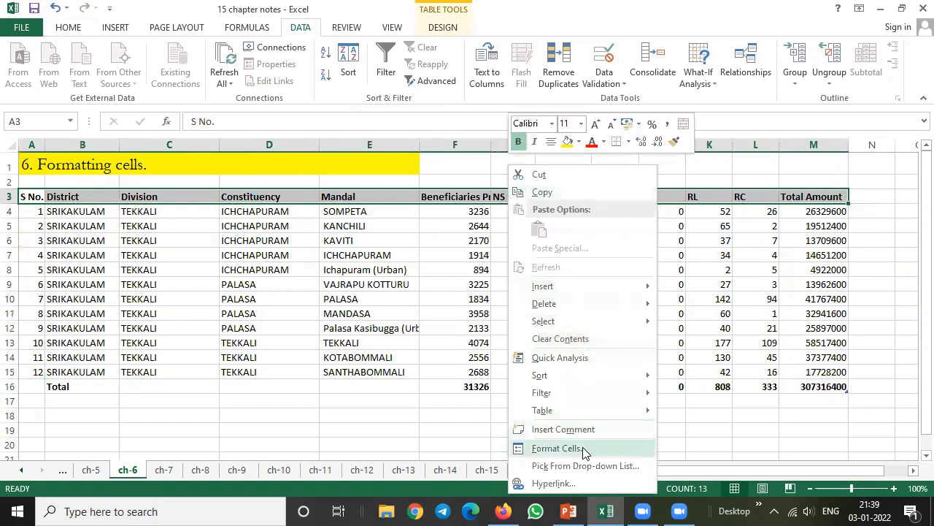
{"action": "left_click", "coordinate": [556, 448]}
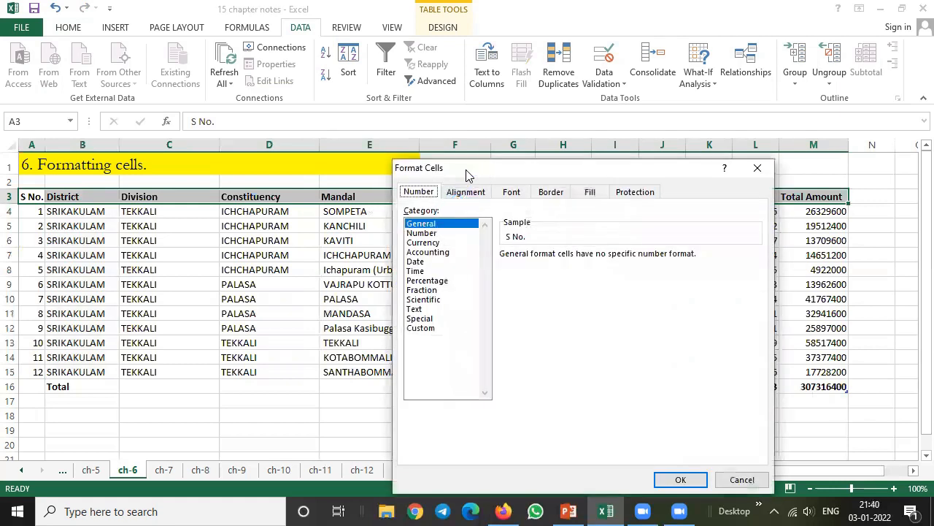
{"action": "left_click_drag", "start_coordinate": [467, 175], "coordinate": [546, 133]}
{"action": "left_click", "coordinate": [549, 152]}
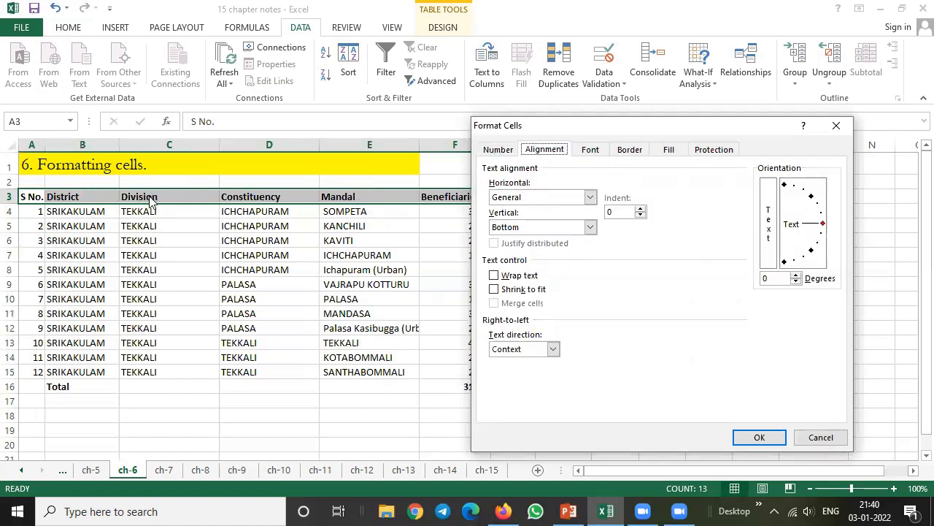
{"action": "left_click", "coordinate": [540, 196]}
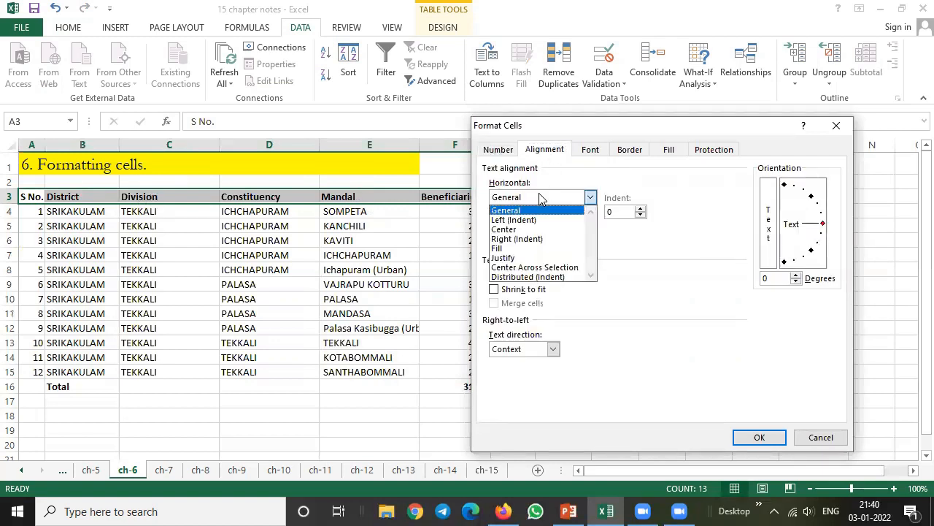
{"action": "left_click", "coordinate": [526, 230]}
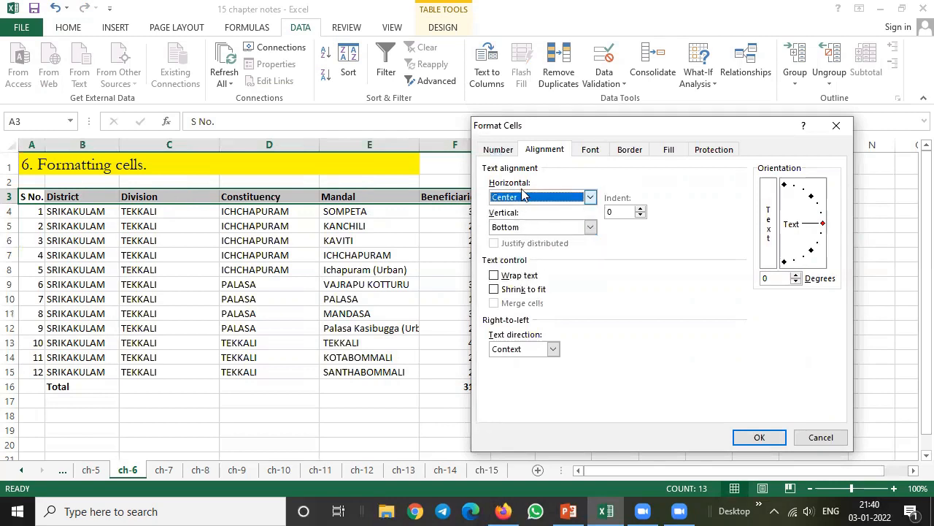
{"action": "left_click", "coordinate": [532, 229]}
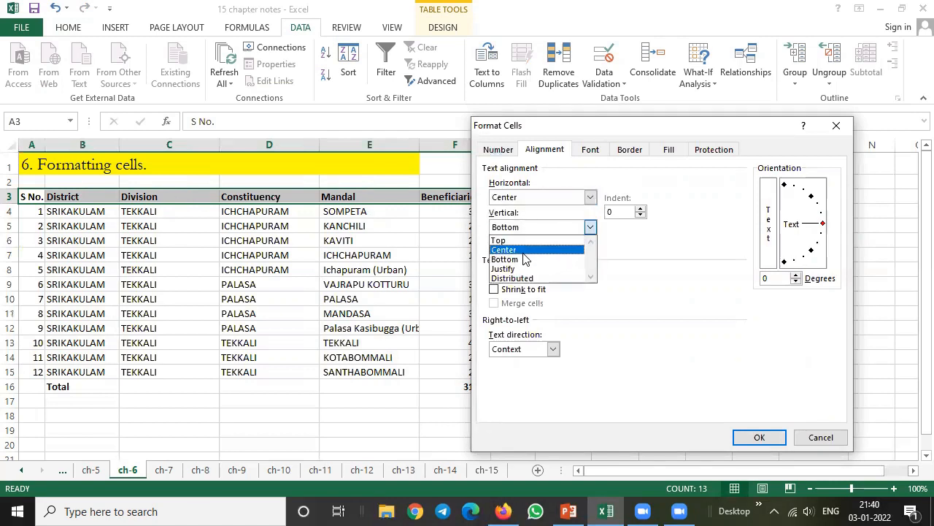
{"action": "left_click", "coordinate": [524, 250]}
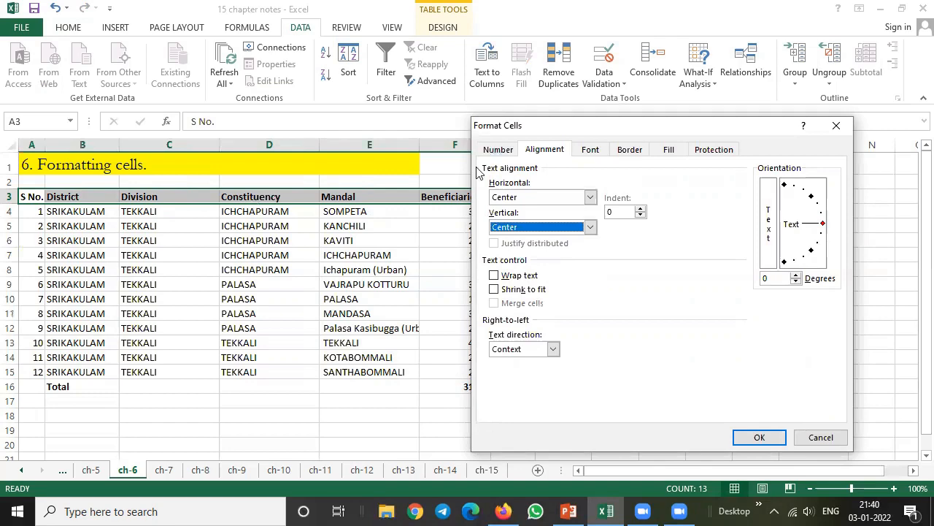
{"action": "left_click", "coordinate": [513, 275]}
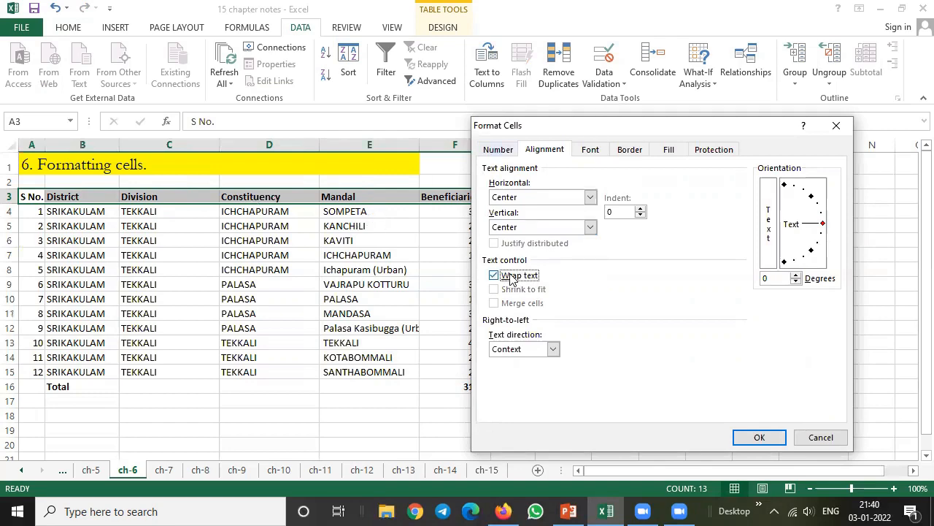
{"action": "left_click", "coordinate": [757, 438]}
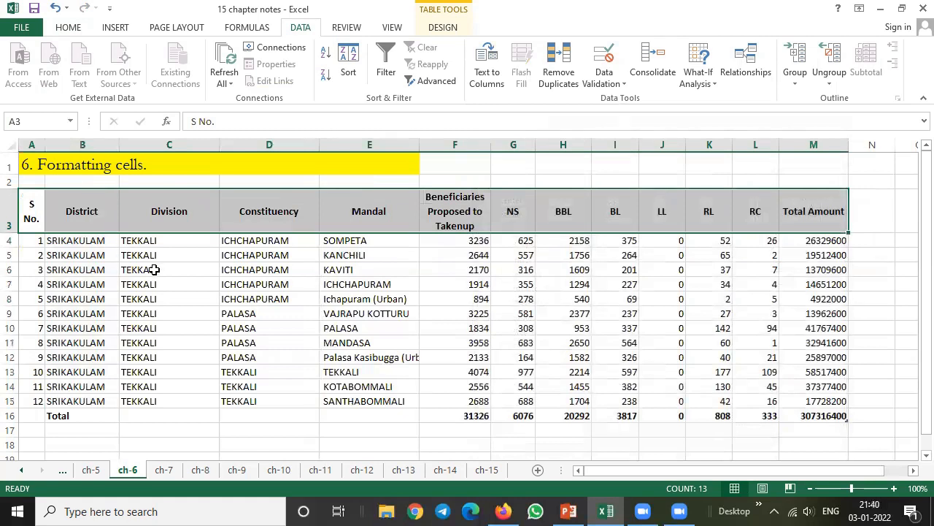
Narrow the Division and Constituency columns and autofit the Mandal column to its longest entry
{"action": "left_click", "coordinate": [161, 356]}
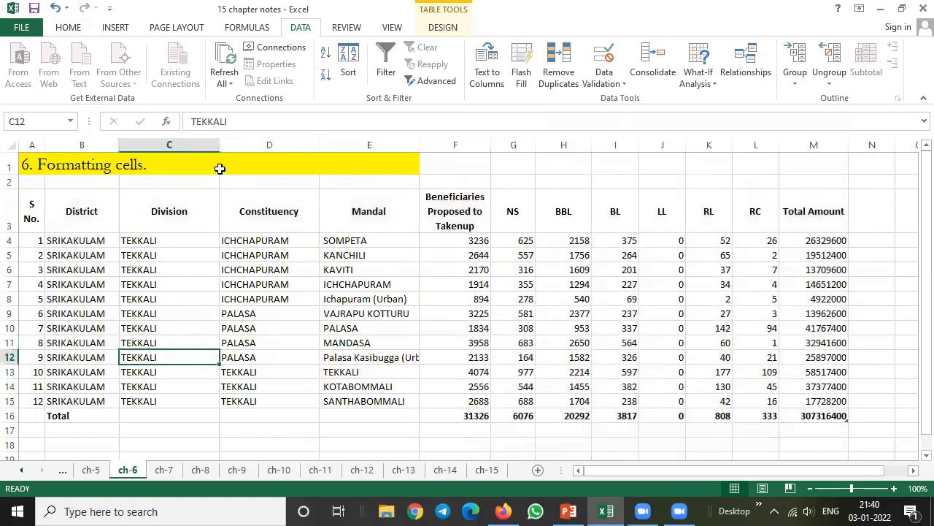
{"action": "left_click_drag", "start_coordinate": [219, 146], "coordinate": [178, 146]}
{"action": "left_click_drag", "start_coordinate": [279, 145], "coordinate": [259, 145]}
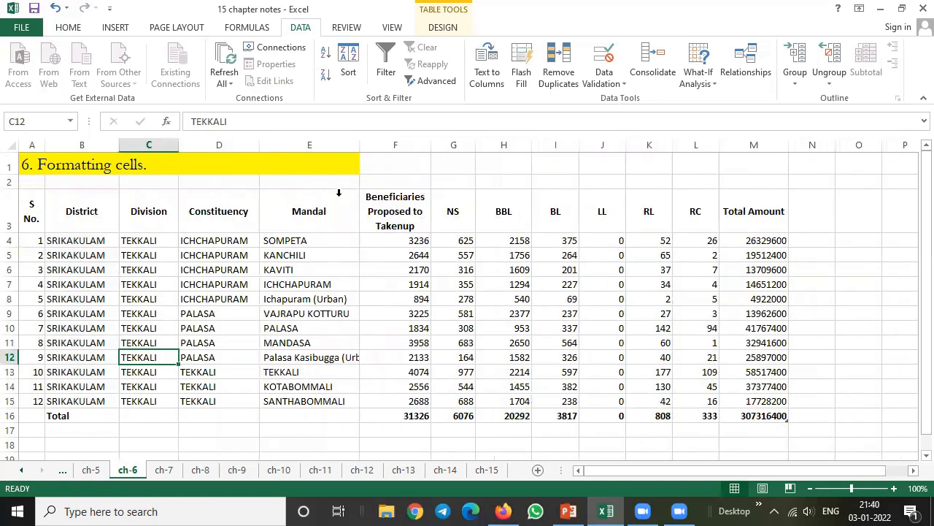
{"action": "left_click", "coordinate": [319, 358]}
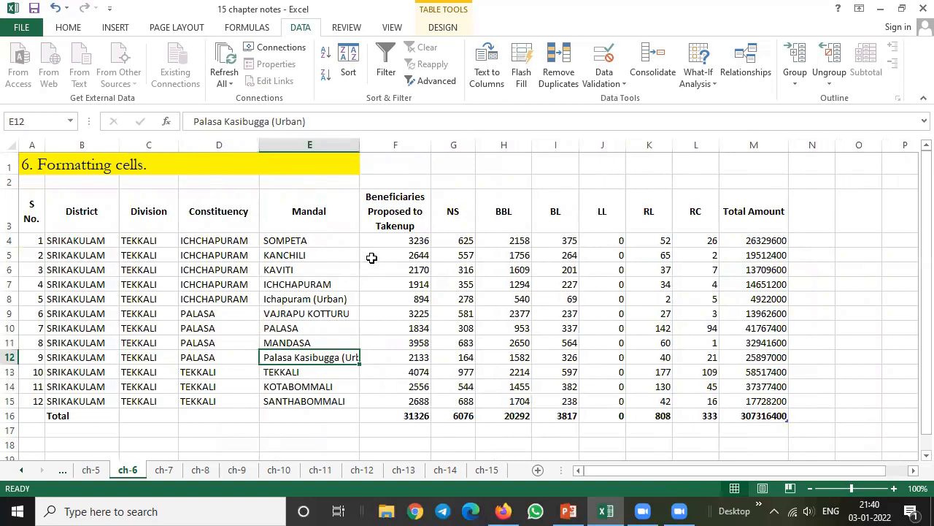
{"action": "double_click", "coordinate": [359, 145]}
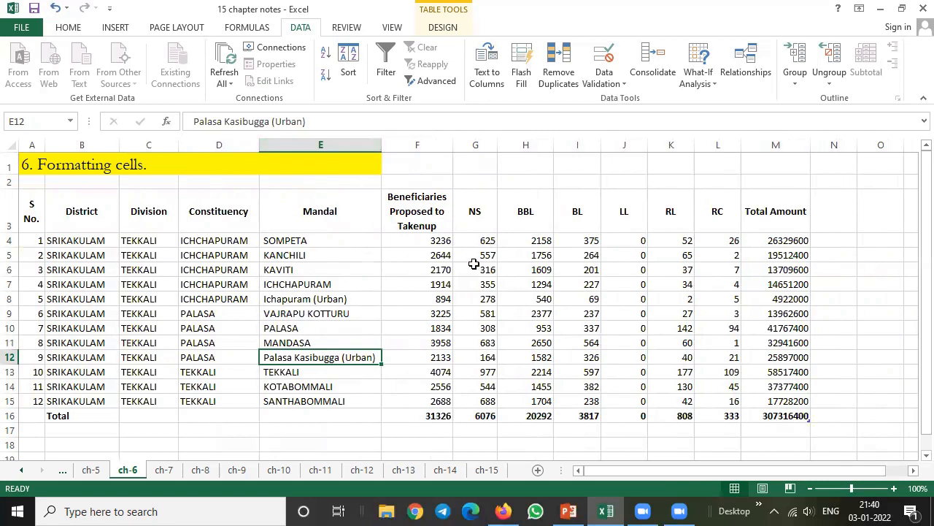
{"action": "left_click", "coordinate": [479, 213]}
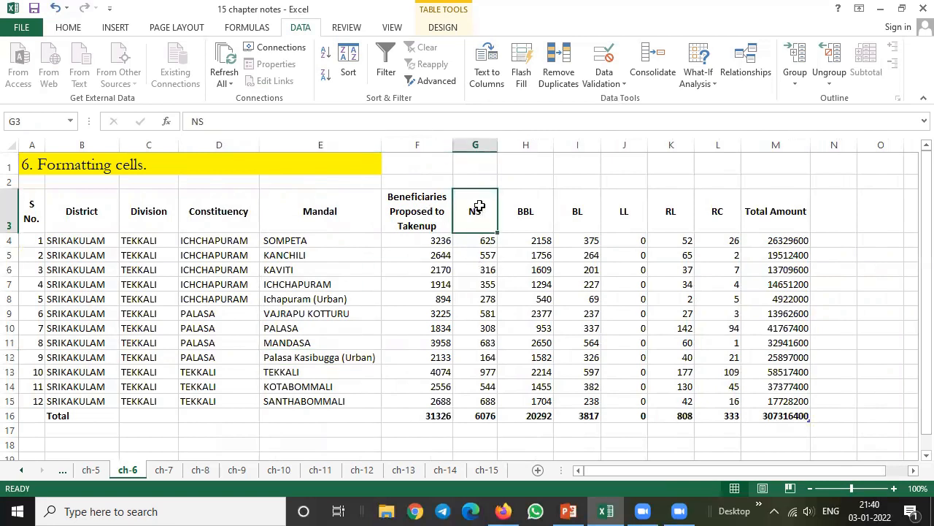
{"action": "left_click_drag", "start_coordinate": [478, 232], "coordinate": [485, 387]}
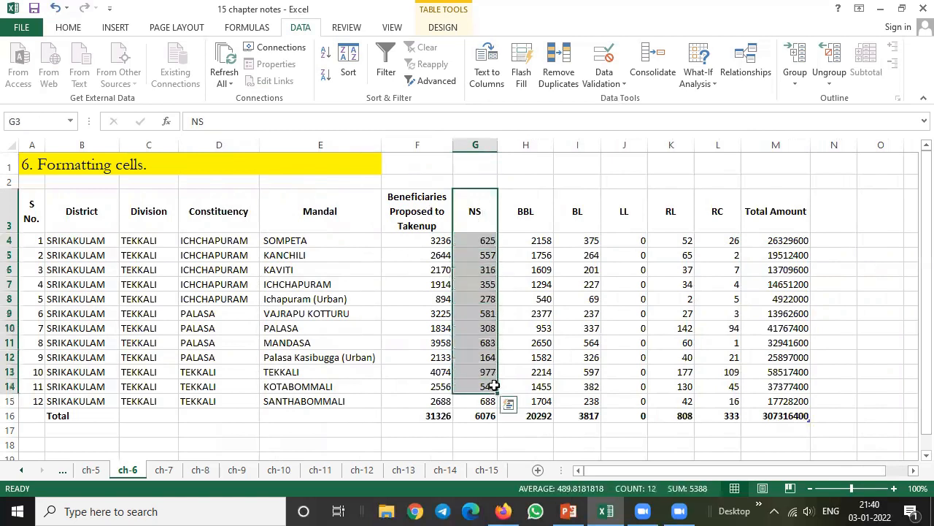
{"action": "left_click", "coordinate": [514, 359]}
{"action": "left_click_drag", "start_coordinate": [484, 240], "coordinate": [489, 414]}
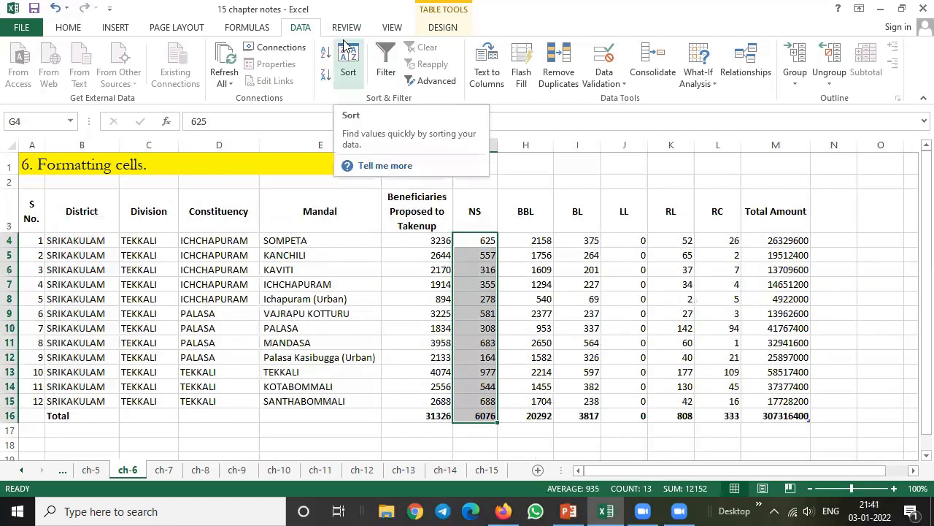
{"action": "left_click", "coordinate": [113, 28]}
{"action": "left_click", "coordinate": [174, 29]}
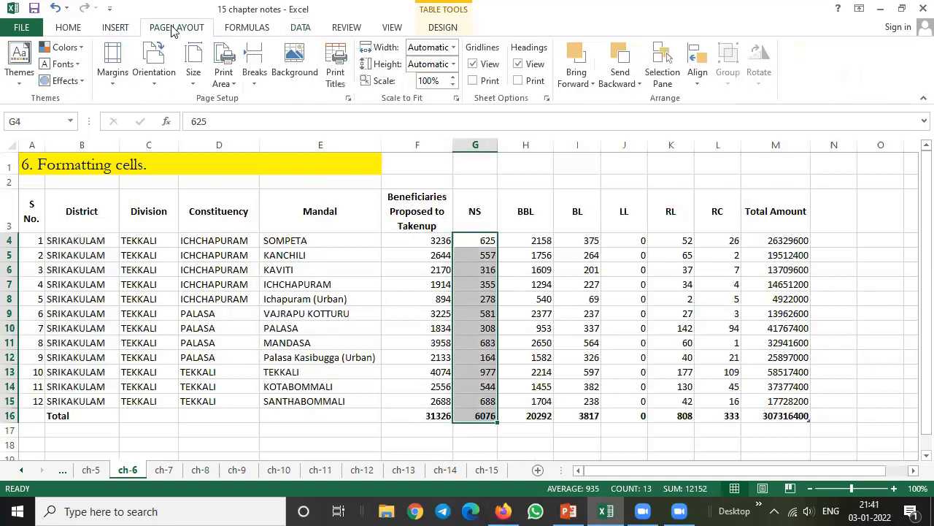
{"action": "left_click", "coordinate": [259, 31]}
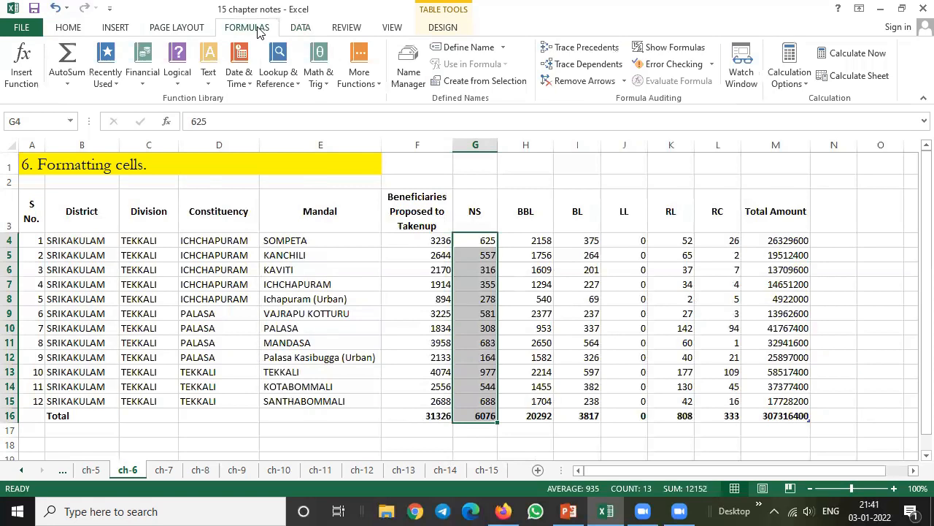
{"action": "left_click", "coordinate": [307, 31]}
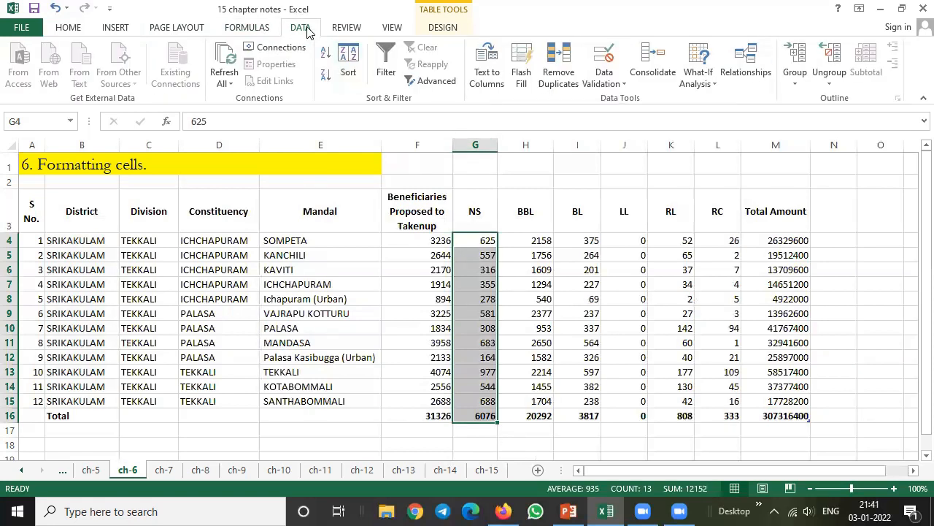
{"action": "left_click", "coordinate": [348, 30]}
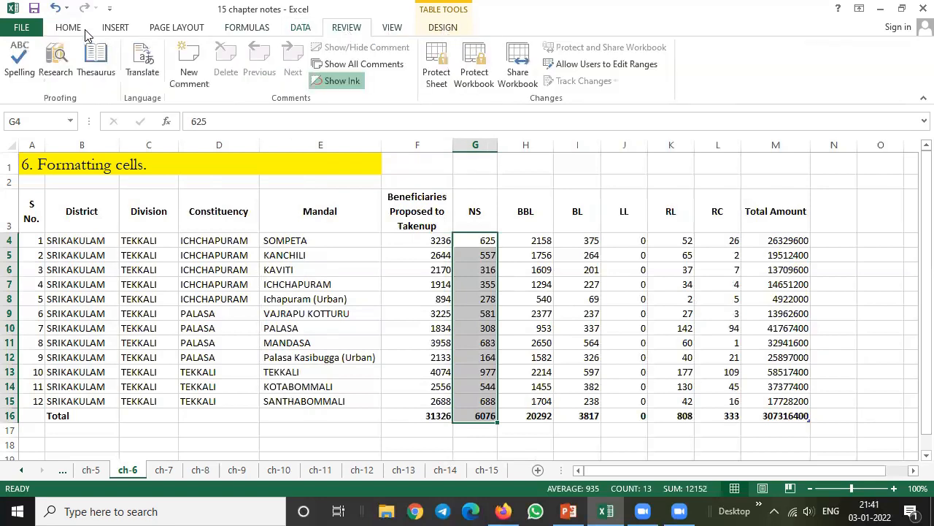
{"action": "left_click", "coordinate": [117, 29]}
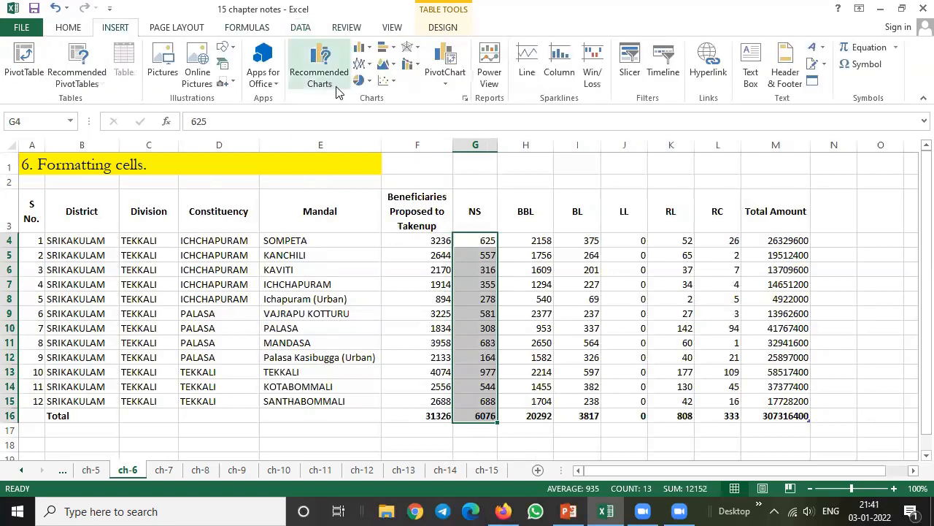
{"action": "left_click_drag", "start_coordinate": [525, 236], "coordinate": [523, 387]}
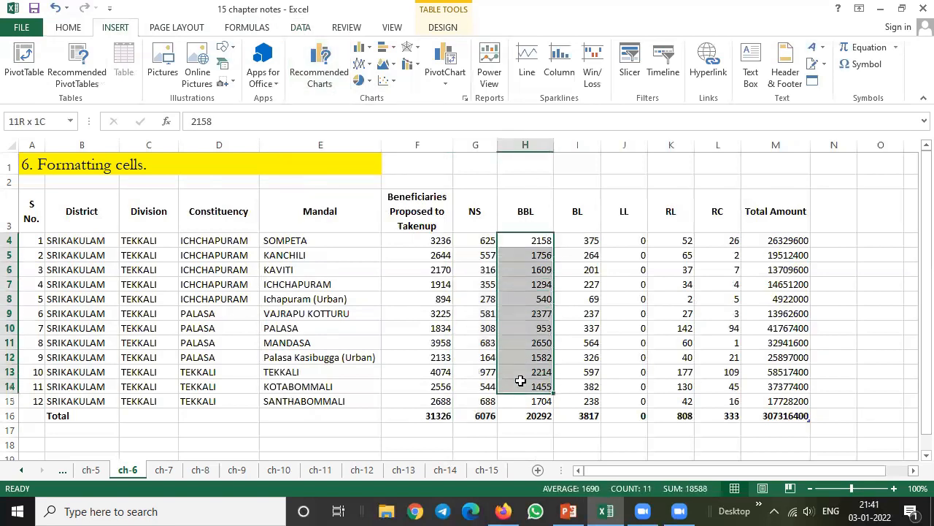
{"action": "left_click", "coordinate": [304, 27]}
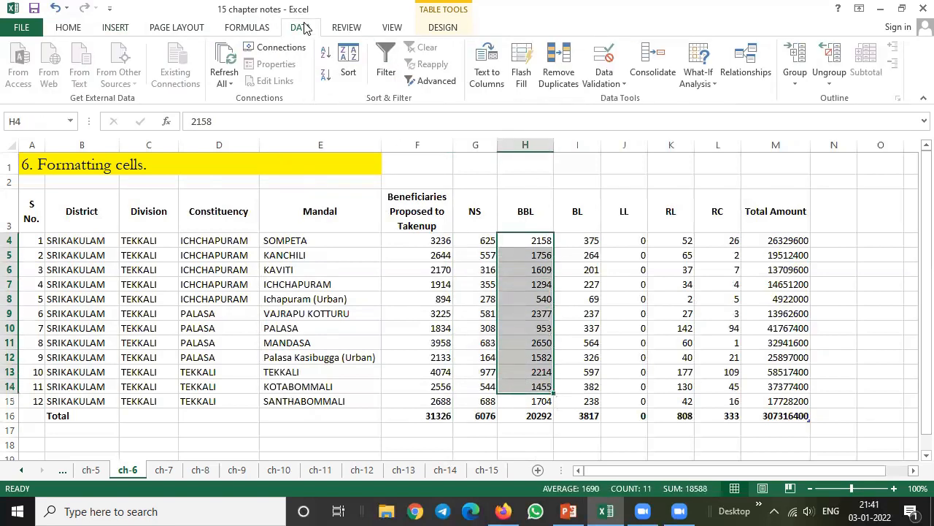
{"action": "left_click", "coordinate": [619, 83]}
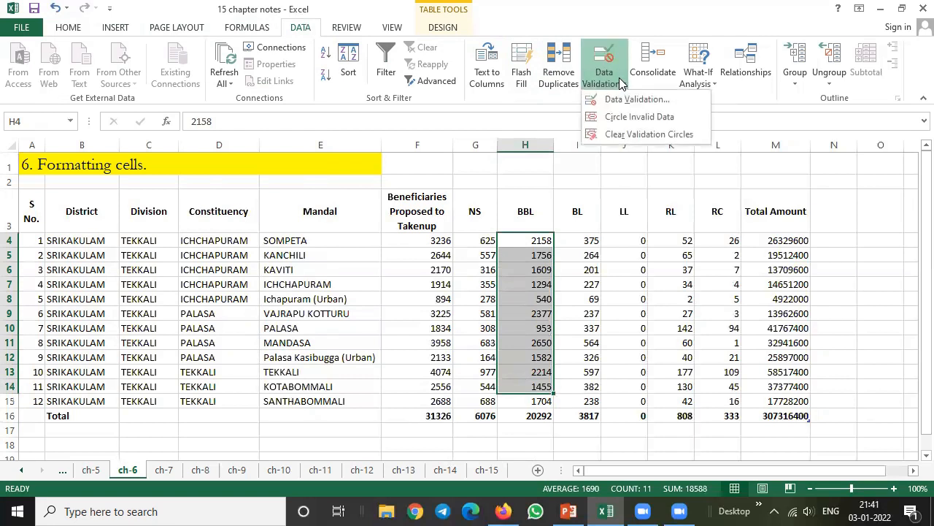
{"action": "left_click", "coordinate": [350, 31]}
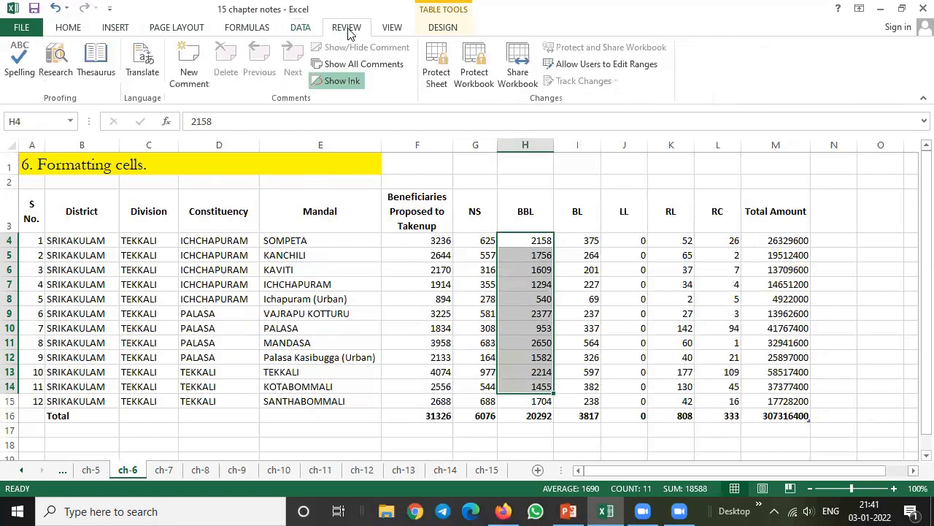
{"action": "left_click", "coordinate": [395, 28]}
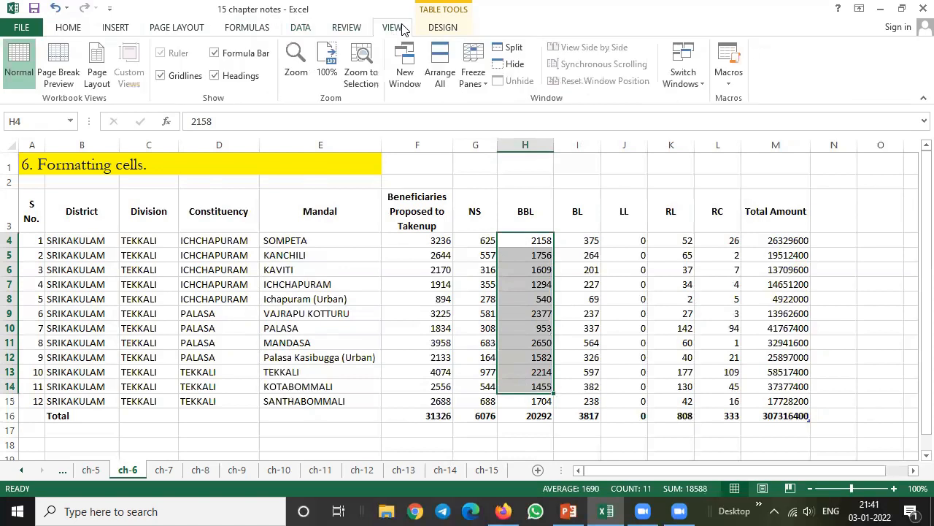
{"action": "left_click", "coordinate": [117, 29]}
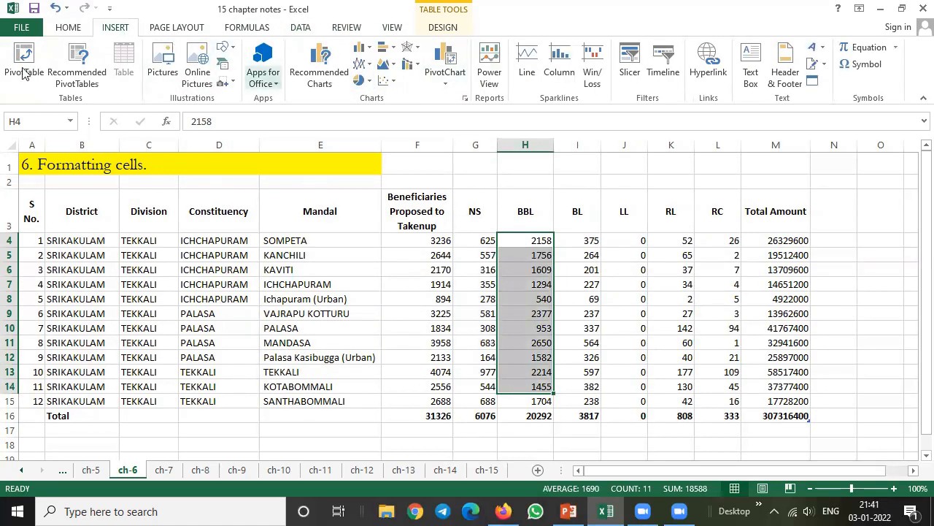
{"action": "left_click", "coordinate": [67, 28]}
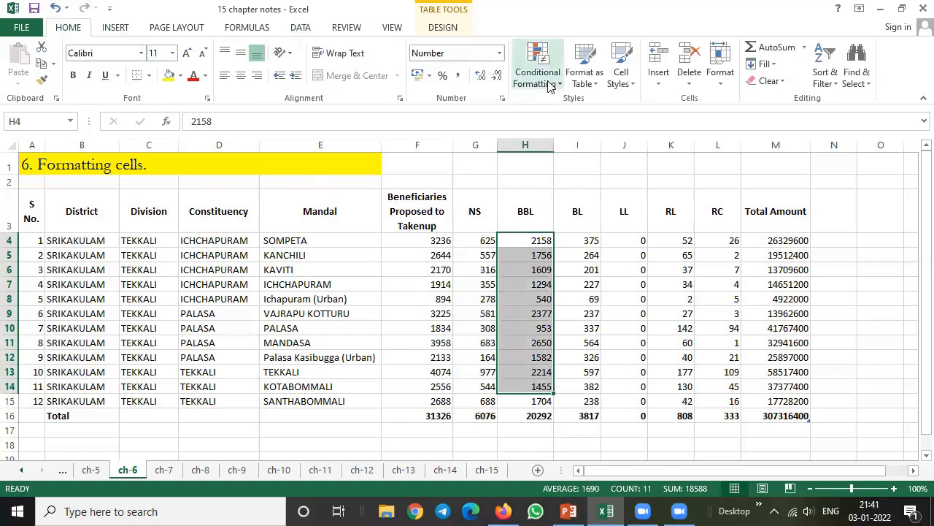
Start a Greater Than highlight rule for the NS values in G4:G16 and try thresholds of 500 and 1000
{"action": "left_click_drag", "start_coordinate": [479, 239], "coordinate": [484, 414]}
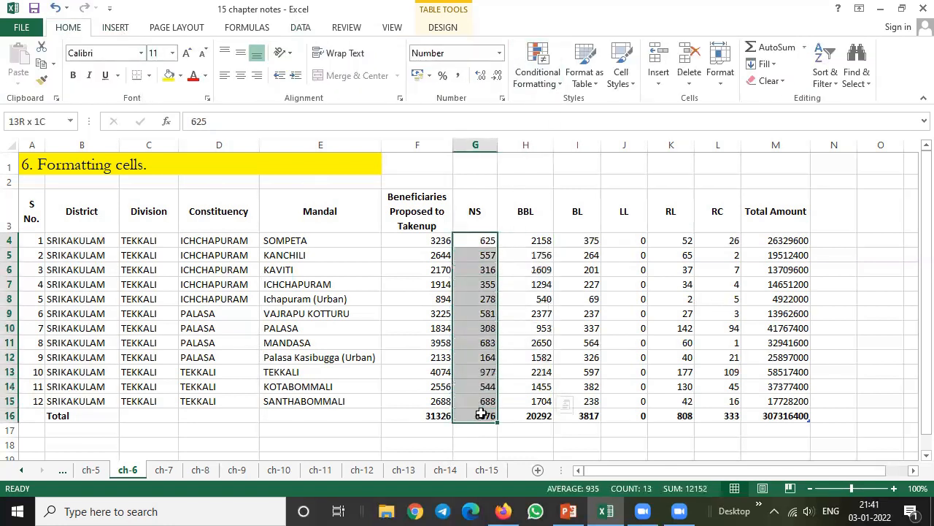
{"action": "left_click", "coordinate": [559, 83]}
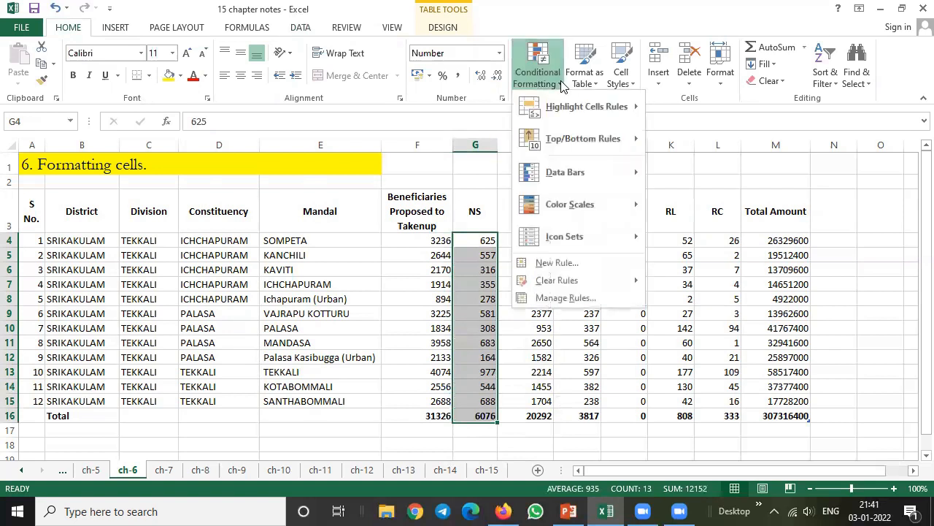
{"action": "mouse_move", "coordinate": [610, 109]}
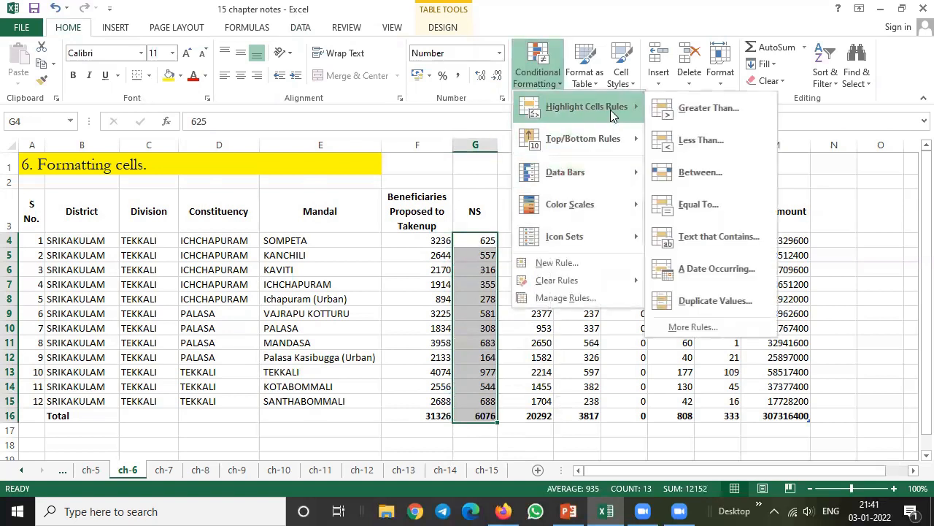
{"action": "left_click", "coordinate": [693, 108]}
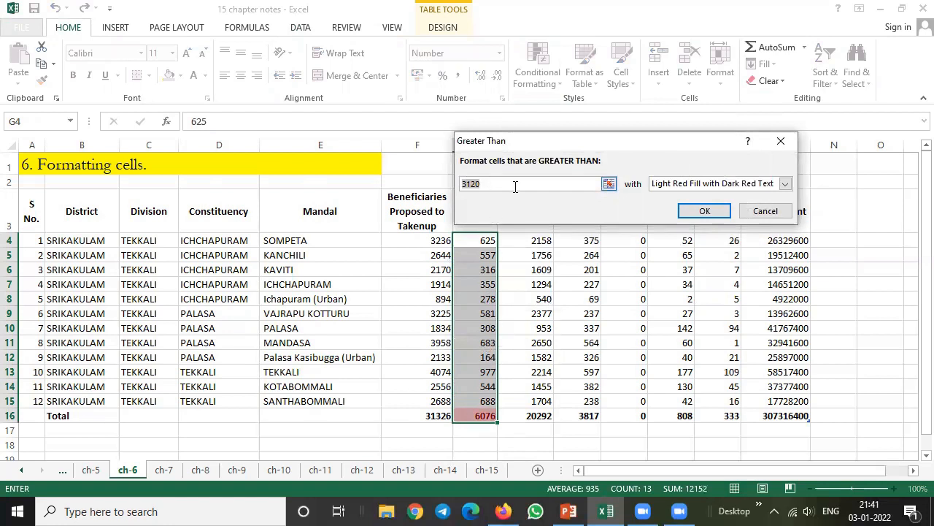
{"action": "type", "text": "500"}
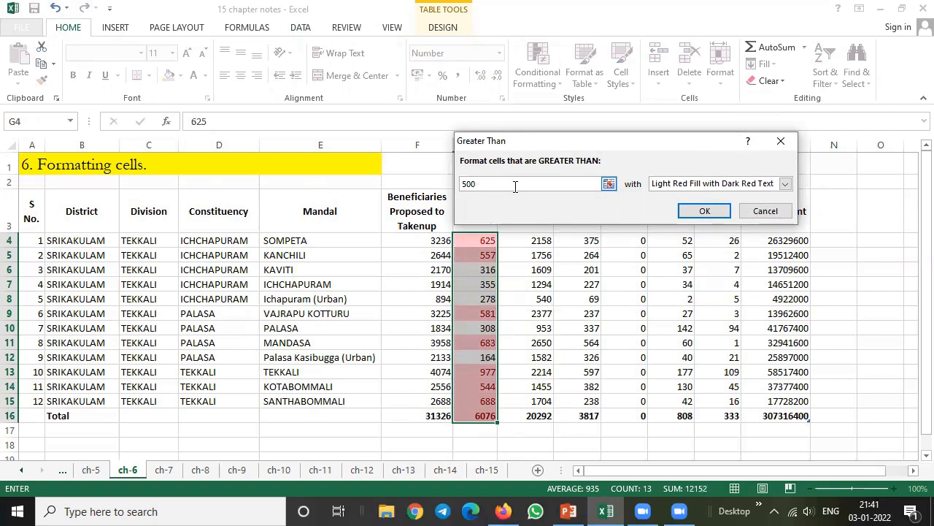
{"action": "key", "text": "BackSpace"}
{"action": "key", "text": "BackSpace"}
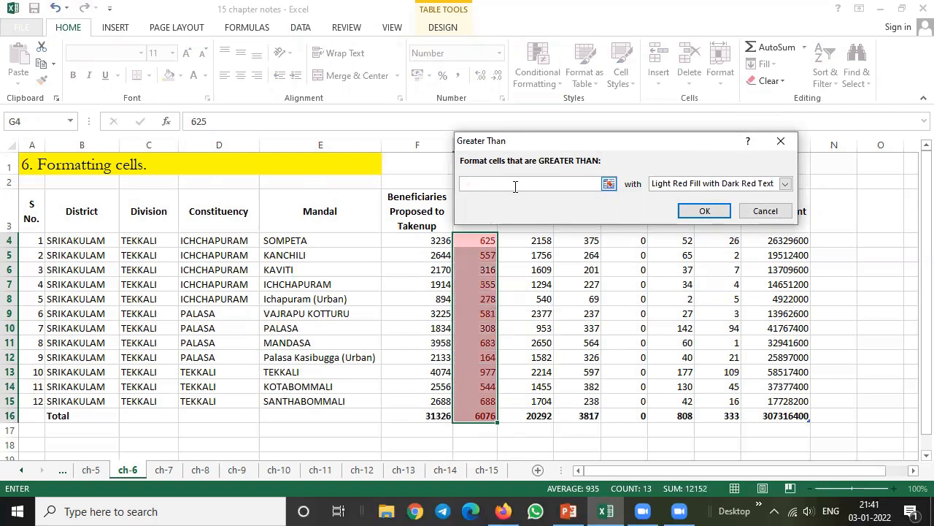
{"action": "type", "text": "1000"}
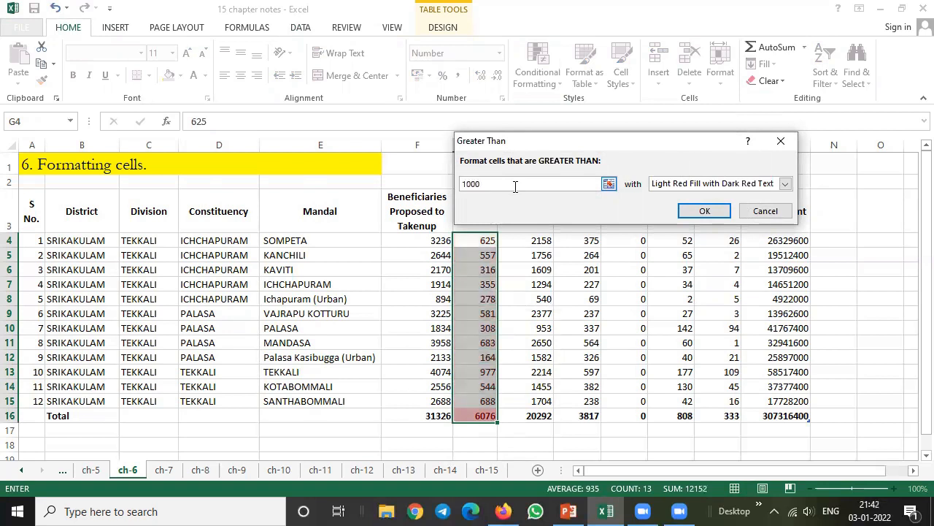
Set the Greater Than threshold to 600 with Light Red Fill with Dark Red Text and apply the rule to the NS values
{"action": "key", "text": "BackSpace"}
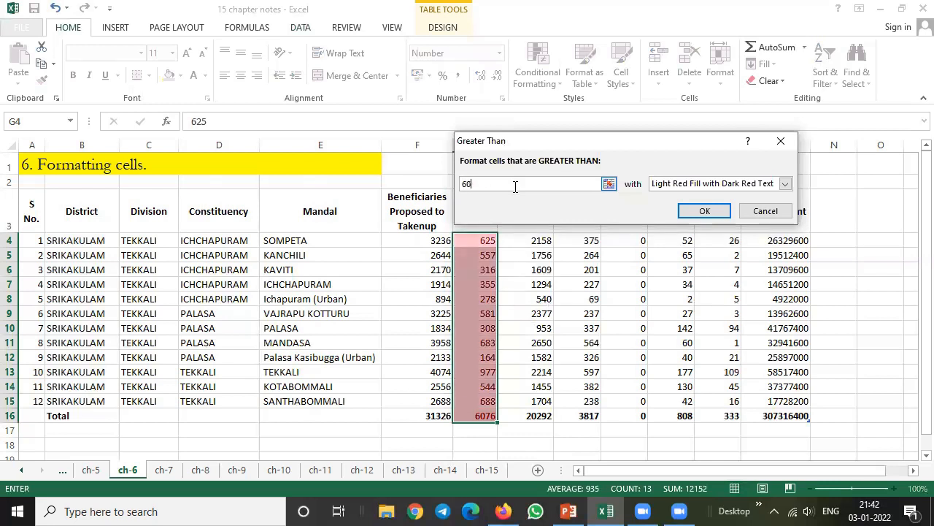
{"action": "type", "text": "0"}
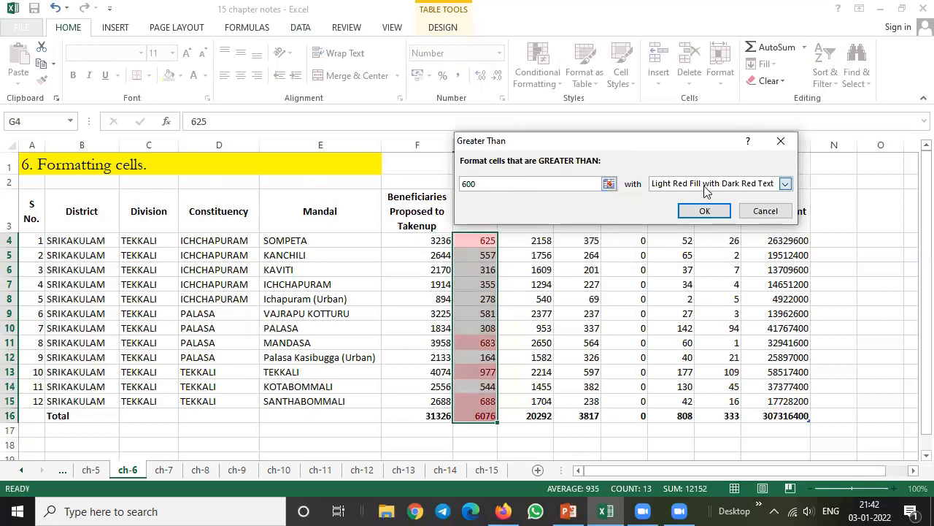
{"action": "left_click", "coordinate": [705, 187]}
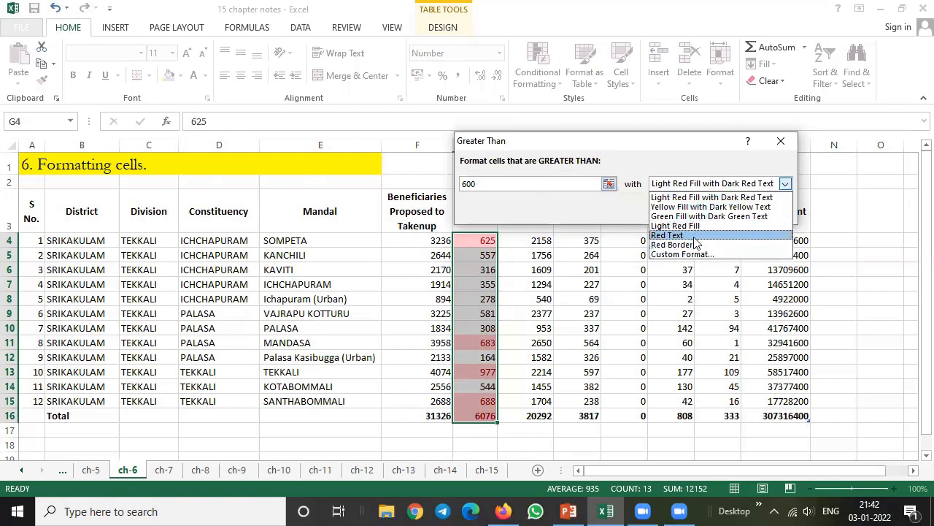
{"action": "left_click", "coordinate": [696, 198]}
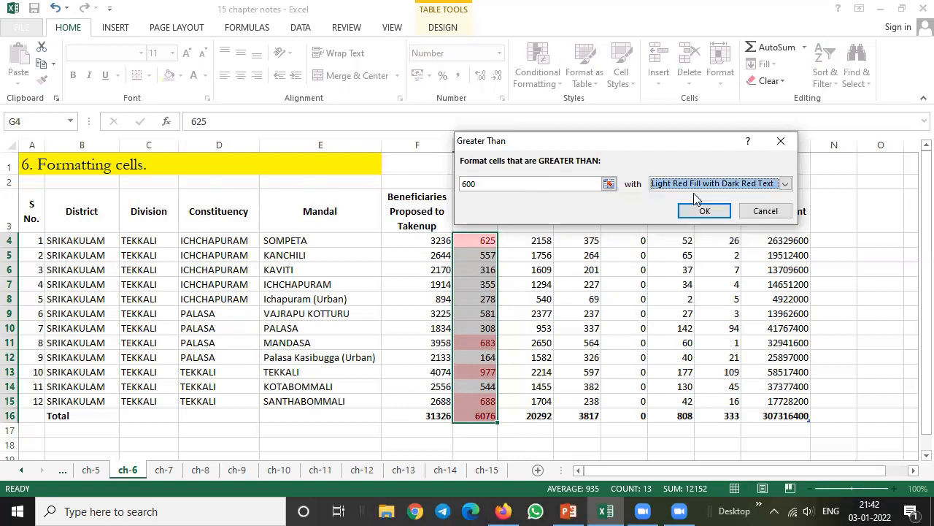
{"action": "left_click", "coordinate": [705, 212]}
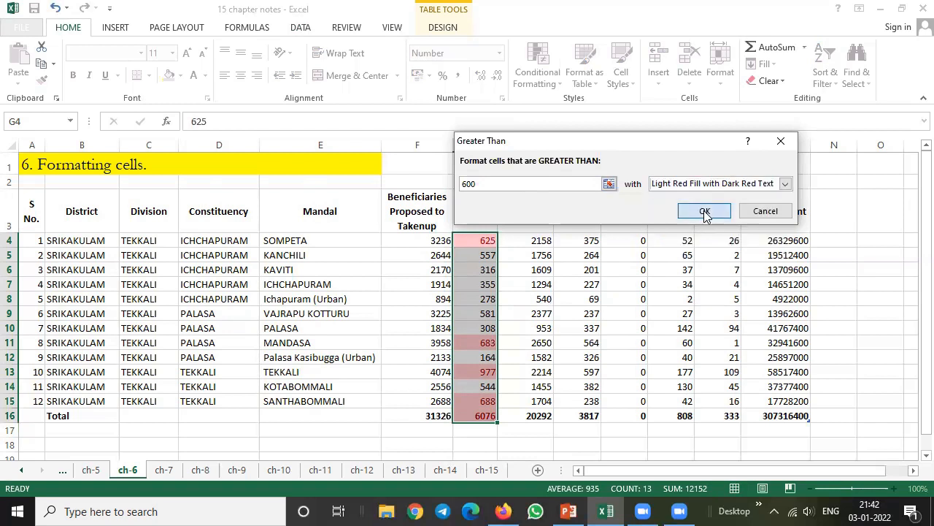
{"action": "left_click", "coordinate": [373, 426]}
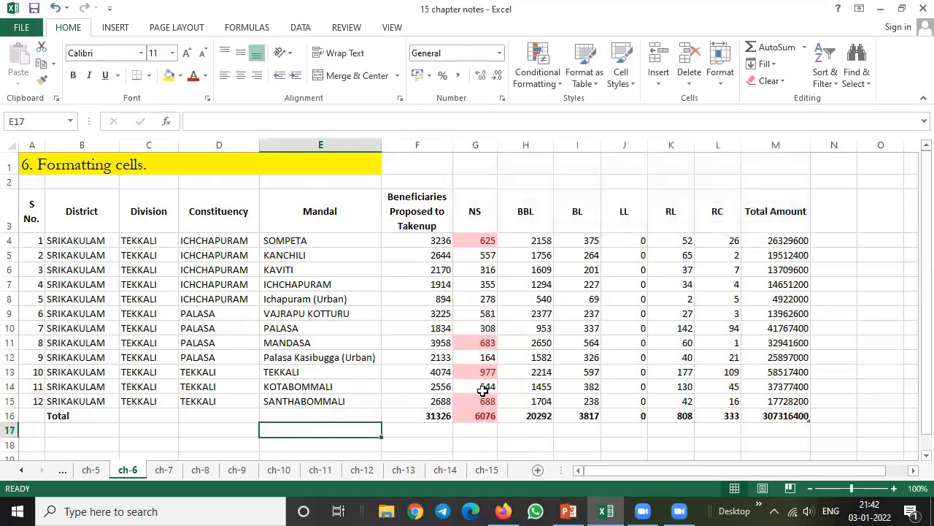
Highlight BBL values in H4:H16 that are less than 600 using Yellow Fill with Dark Yellow Text
{"action": "left_click_drag", "start_coordinate": [543, 240], "coordinate": [538, 415]}
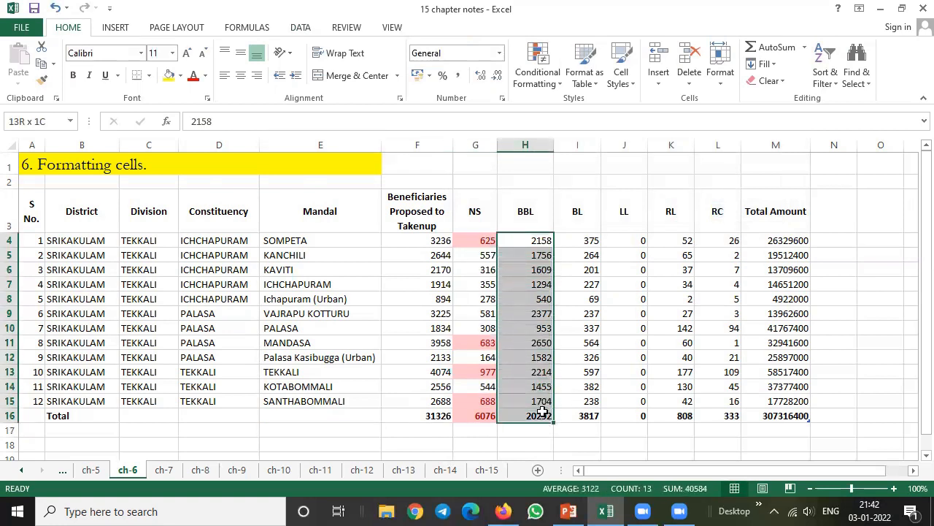
{"action": "left_click", "coordinate": [561, 88]}
{"action": "mouse_move", "coordinate": [591, 110]}
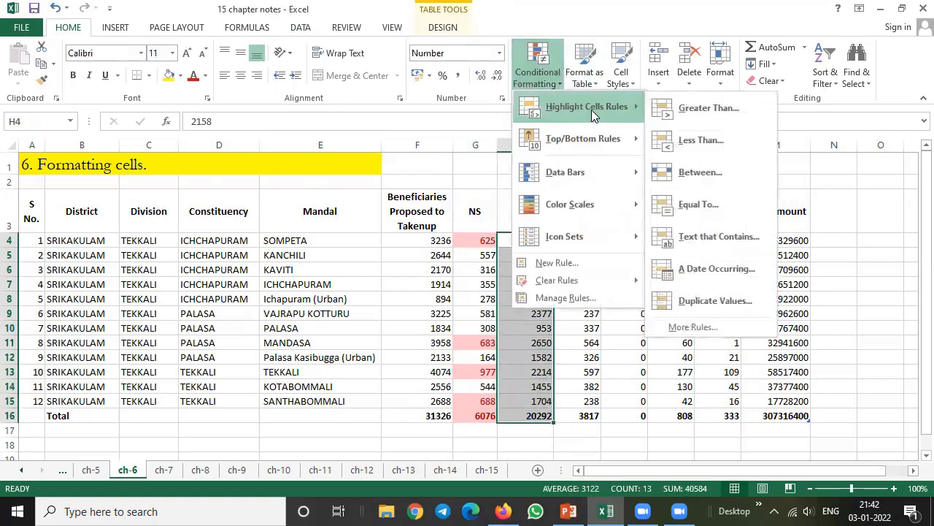
{"action": "left_click", "coordinate": [684, 142]}
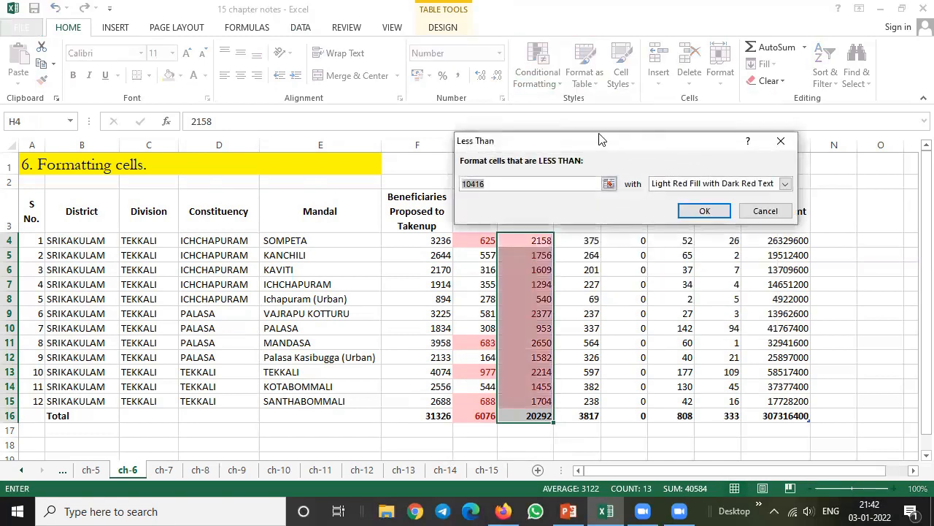
{"action": "left_click_drag", "start_coordinate": [604, 151], "coordinate": [685, 169]}
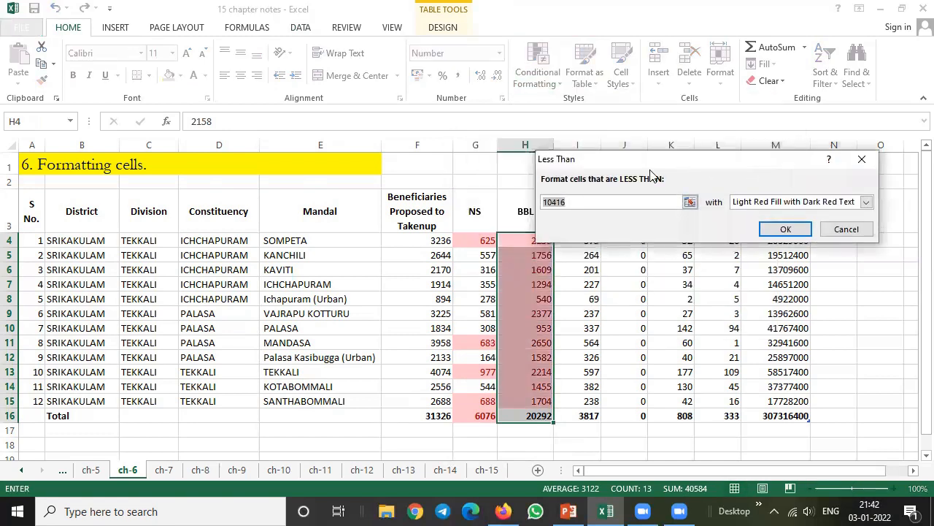
{"action": "type", "text": "600"}
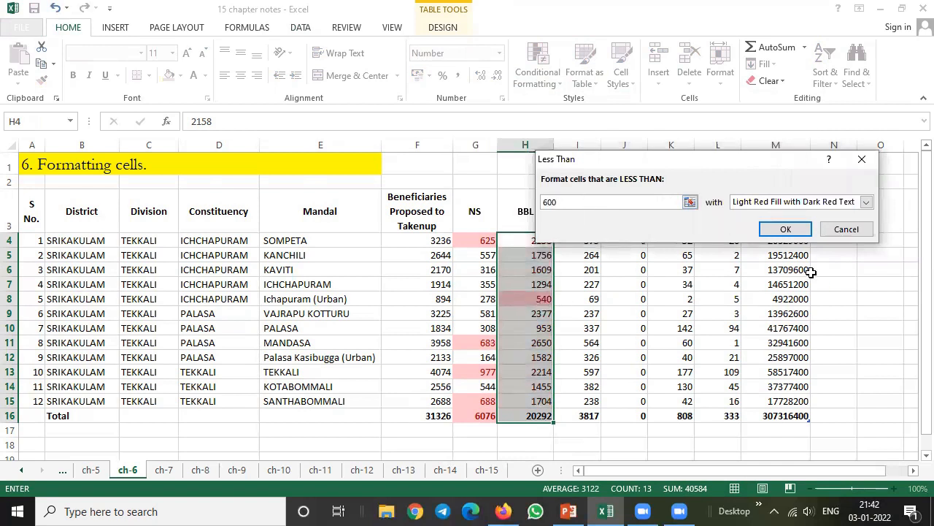
{"action": "left_click", "coordinate": [800, 205]}
{"action": "left_click", "coordinate": [788, 225]}
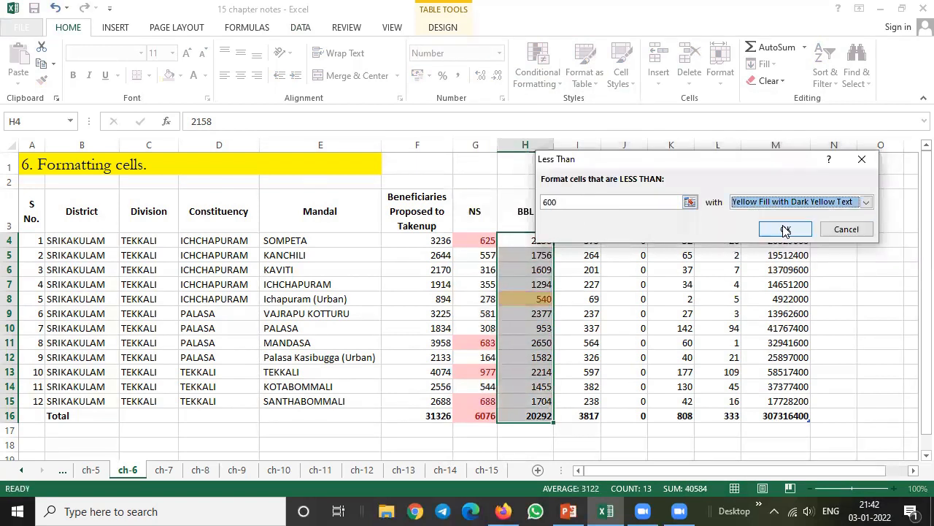
{"action": "left_click", "coordinate": [783, 229]}
{"action": "left_click", "coordinate": [863, 327]}
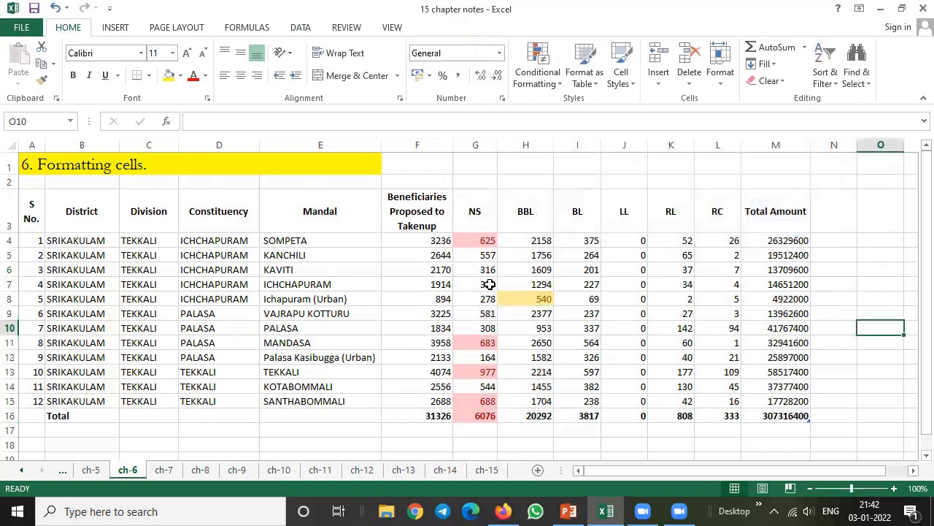
Clear the conditional formatting rules from the NS and BBL values in G4:H16 and undo the clearing
{"action": "left_click_drag", "start_coordinate": [478, 238], "coordinate": [537, 405]}
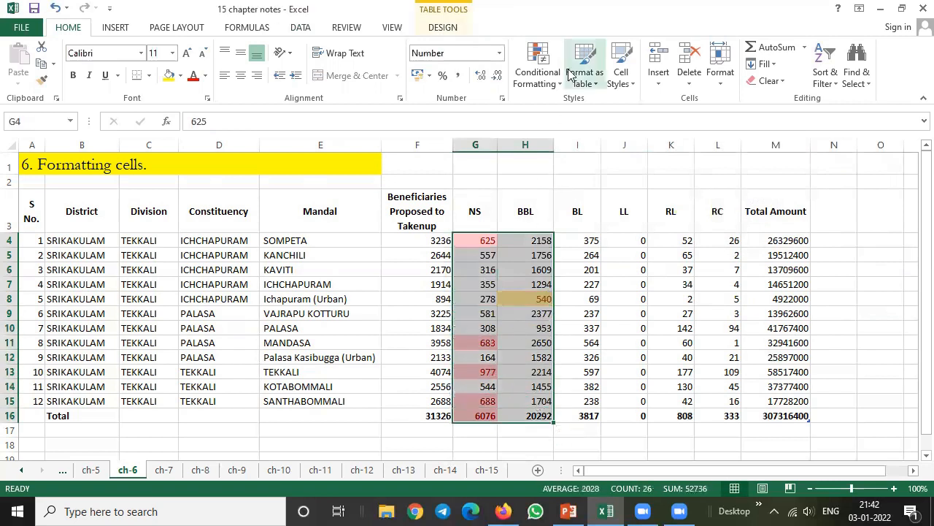
{"action": "left_click", "coordinate": [538, 67]}
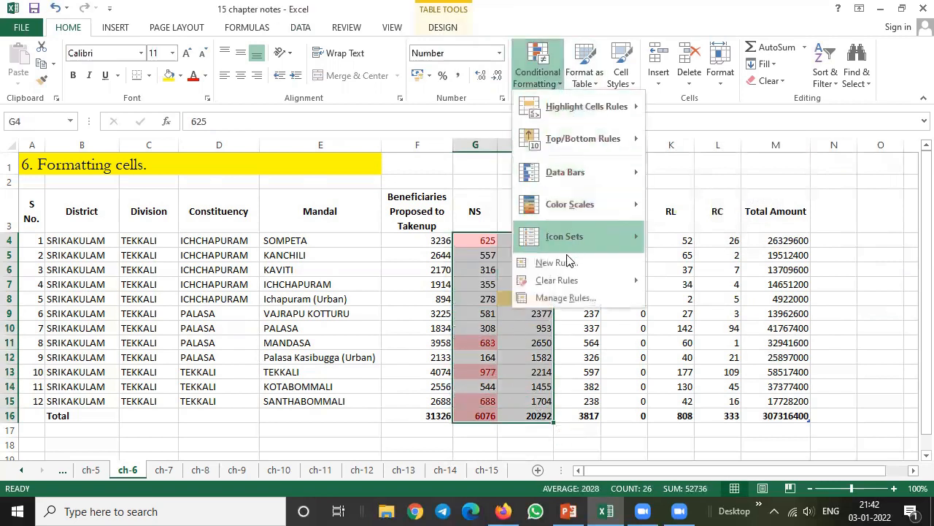
{"action": "mouse_move", "coordinate": [573, 280]}
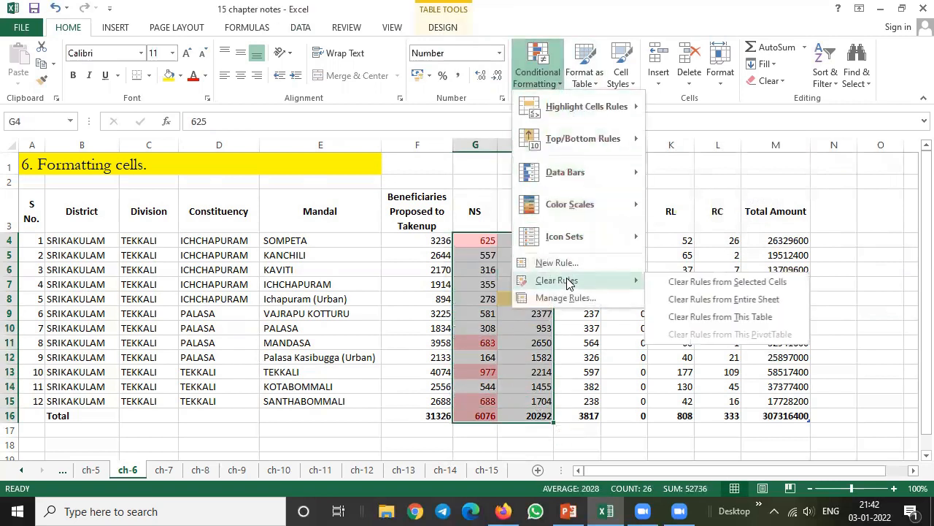
{"action": "left_click", "coordinate": [715, 282]}
{"action": "left_click", "coordinate": [840, 257]}
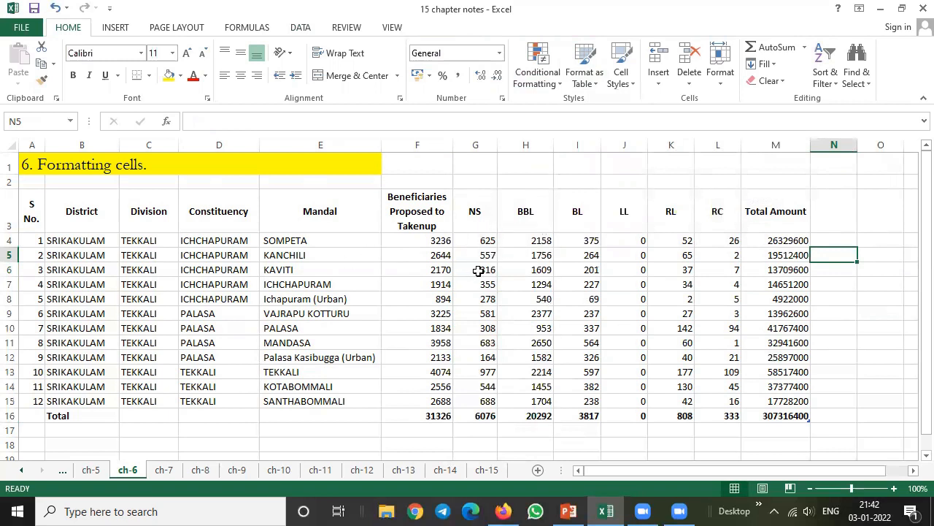
{"action": "key", "text": "ctrl+z"}
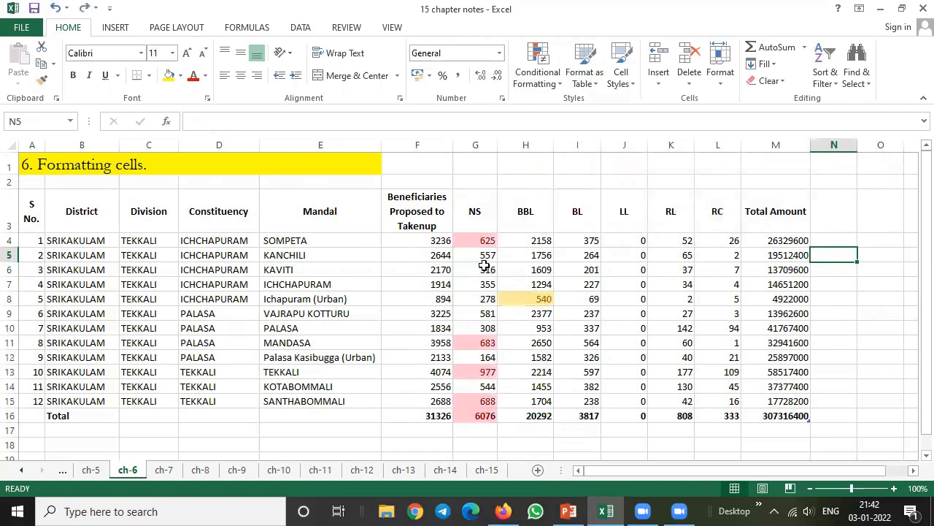
Change the PALASA mandal row's NS value in G10 to 700 and its BBL value in H10 to 500
{"action": "left_click", "coordinate": [490, 341]}
{"action": "left_click", "coordinate": [488, 329]}
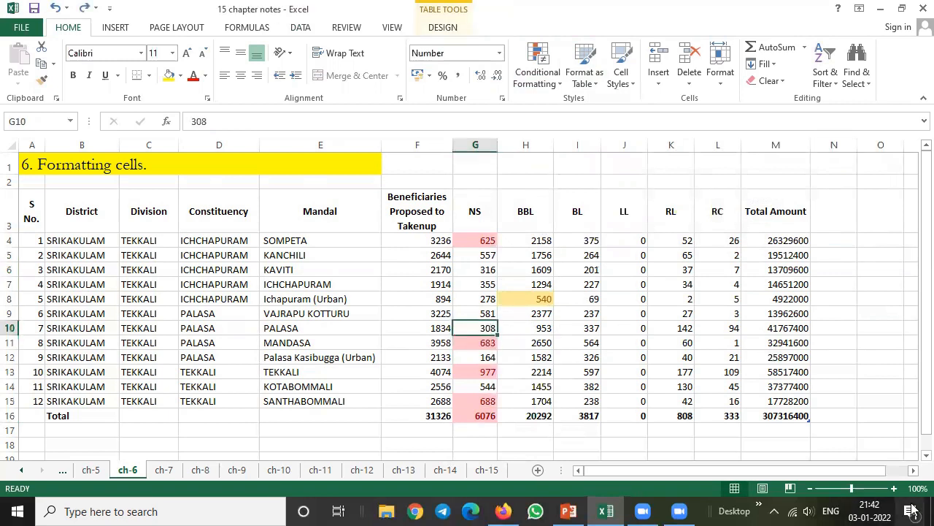
{"action": "type", "text": "700"}
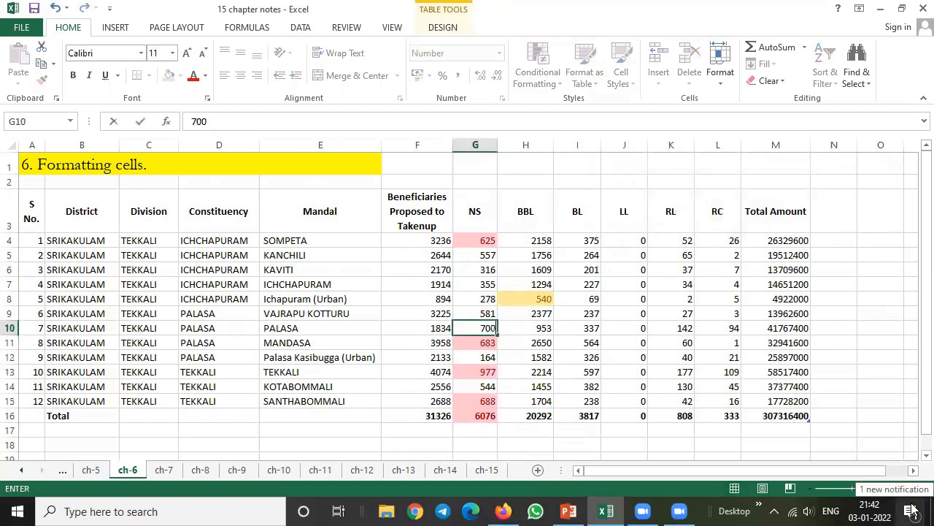
{"action": "key", "text": "Return"}
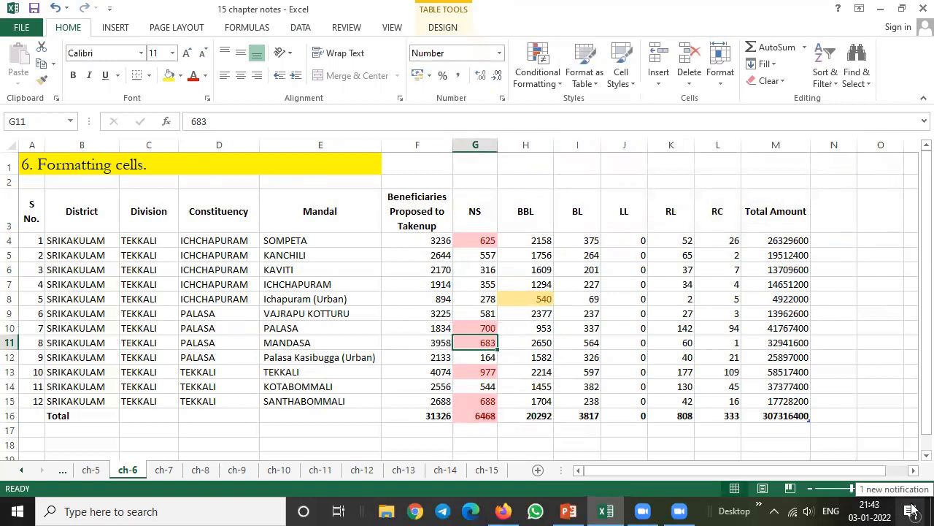
{"action": "key", "text": "Right"}
{"action": "key", "text": "Up"}
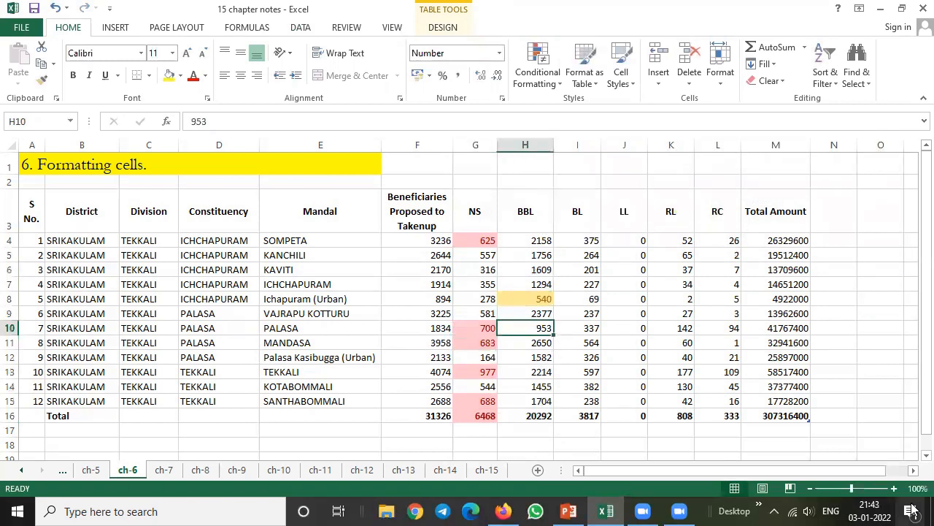
{"action": "type", "text": "50"}
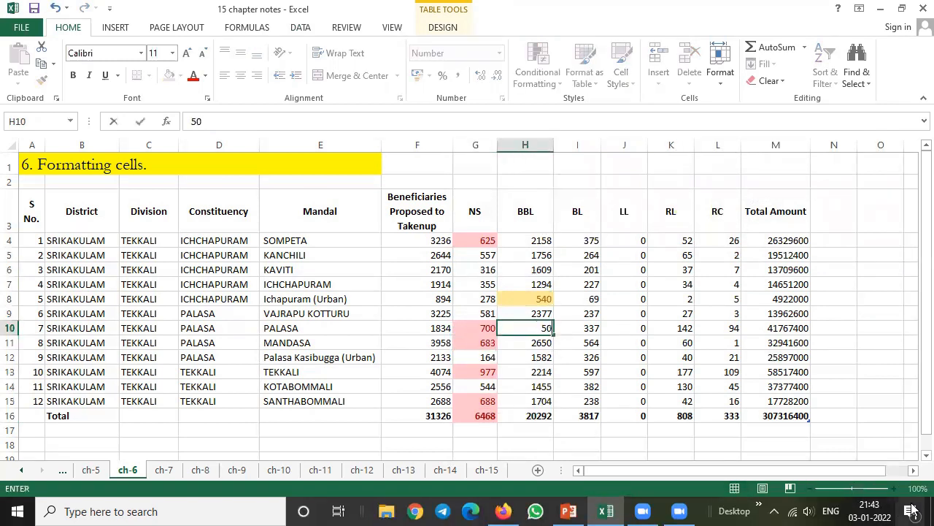
{"action": "type", "text": "0"}
{"action": "key", "text": "Return"}
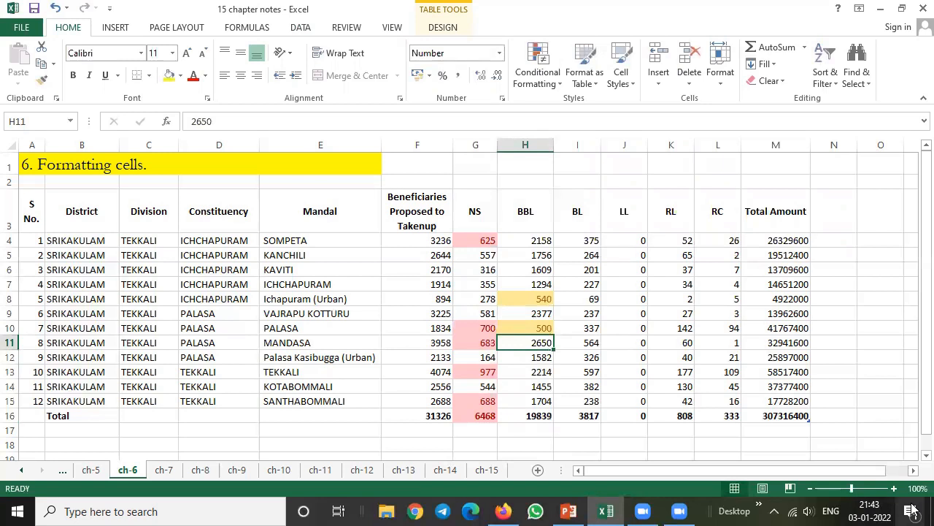
Examine the highlighting of the cells in the NS and BBL columns around the edited PALASA row
{"action": "key", "text": "Up"}
{"action": "key", "text": "Up"}
{"action": "key", "text": "Up"}
{"action": "key", "text": "Up"}
{"action": "key", "text": "Up"}
{"action": "key", "text": "Up"}
{"action": "key", "text": "Up"}
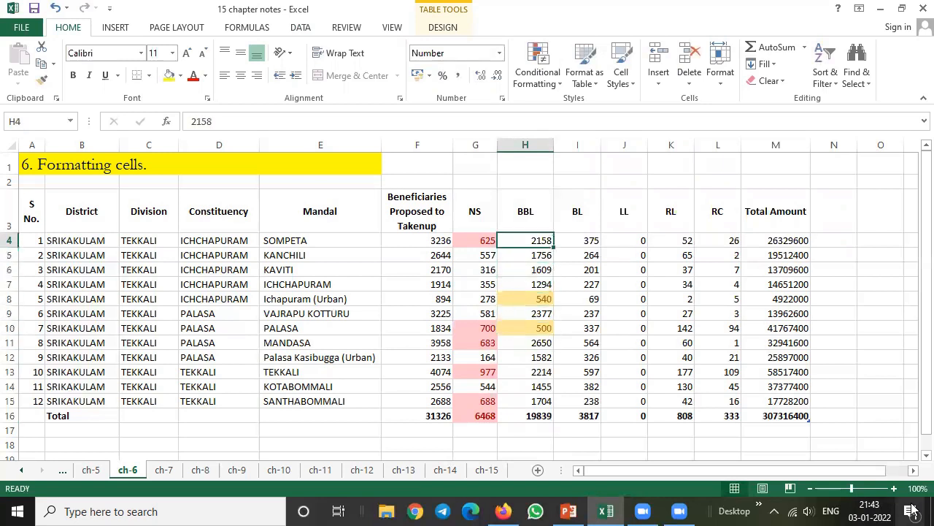
{"action": "key", "text": "Left"}
{"action": "key", "text": "Down"}
{"action": "key", "text": "Down"}
{"action": "key", "text": "Down"}
{"action": "key", "text": "Down"}
{"action": "key", "text": "Down"}
{"action": "key", "text": "Down"}
{"action": "key", "text": "Down"}
{"action": "key", "text": "Down"}
{"action": "key", "text": "Down"}
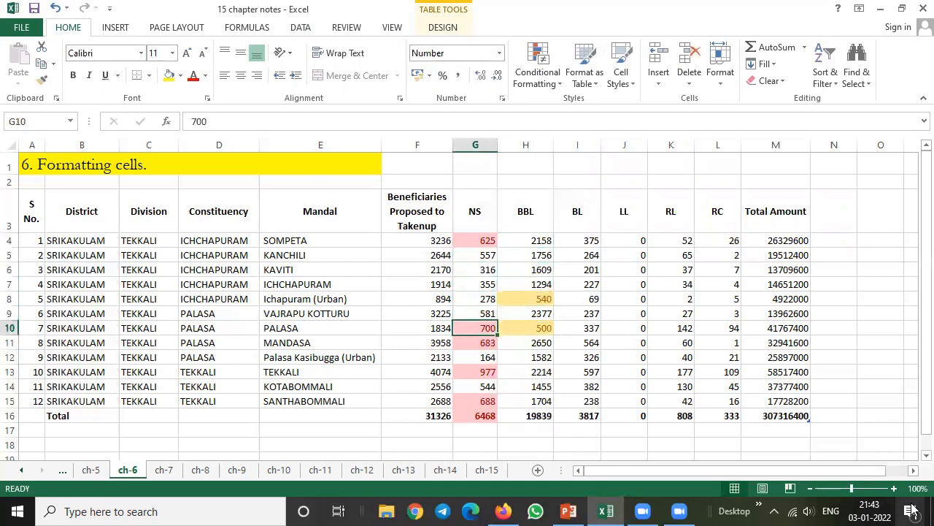
{"action": "key", "text": "Down"}
{"action": "key", "text": "Up"}
{"action": "key", "text": "Up"}
{"action": "key", "text": "Up"}
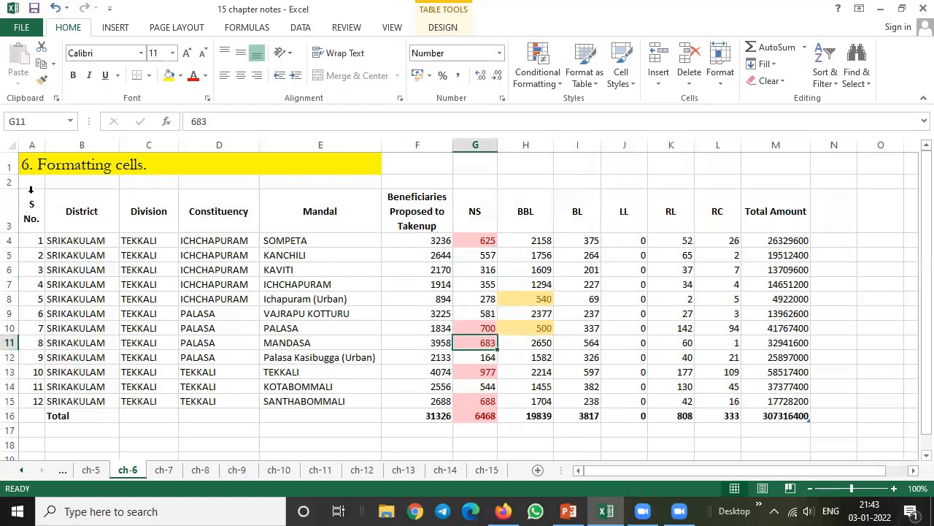
Apply the light table style with a blue header and blue banded rows to the table A3:M16
{"action": "left_click", "coordinate": [36, 205]}
{"action": "left_click_drag", "start_coordinate": [37, 205], "coordinate": [775, 416]}
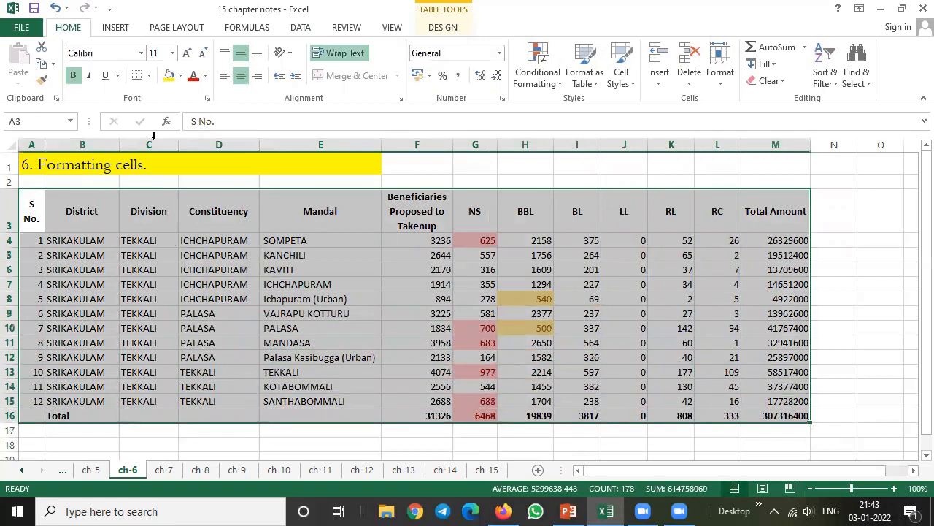
{"action": "left_click", "coordinate": [441, 27]}
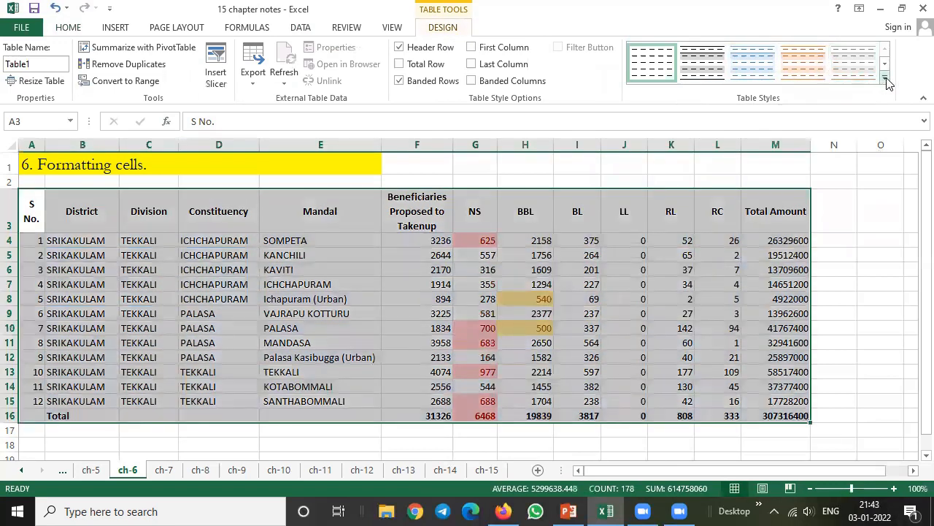
{"action": "left_click", "coordinate": [885, 78]}
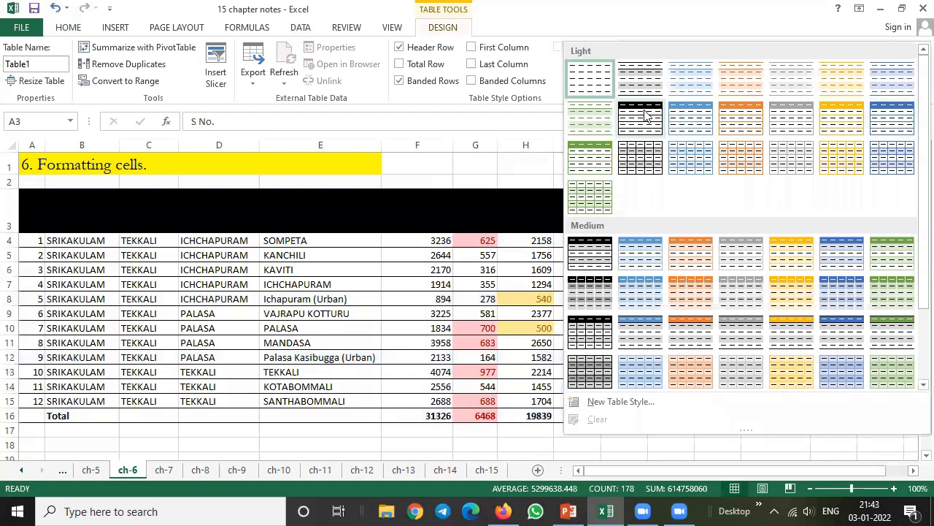
{"action": "left_click", "coordinate": [704, 113]}
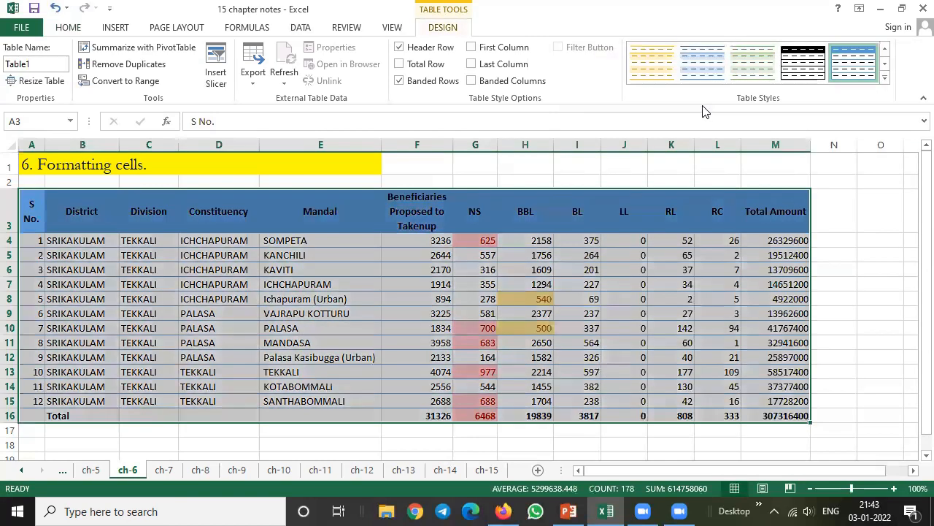
{"action": "left_click", "coordinate": [860, 289]}
Restyle the table A3:M16 with the medium orange table style that has banded orange rows
{"action": "left_click_drag", "start_coordinate": [38, 211], "coordinate": [770, 413]}
{"action": "left_click", "coordinate": [893, 88]}
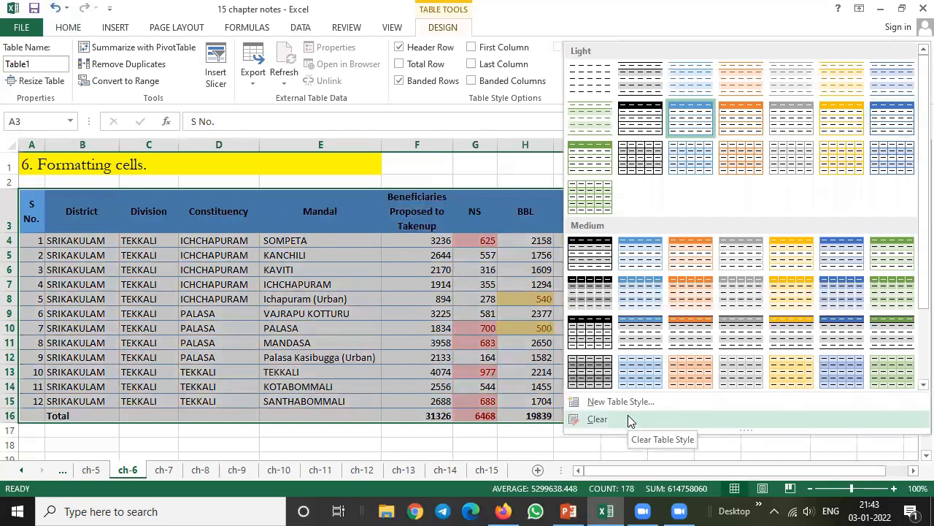
{"action": "left_click", "coordinate": [692, 301]}
{"action": "left_click", "coordinate": [844, 297]}
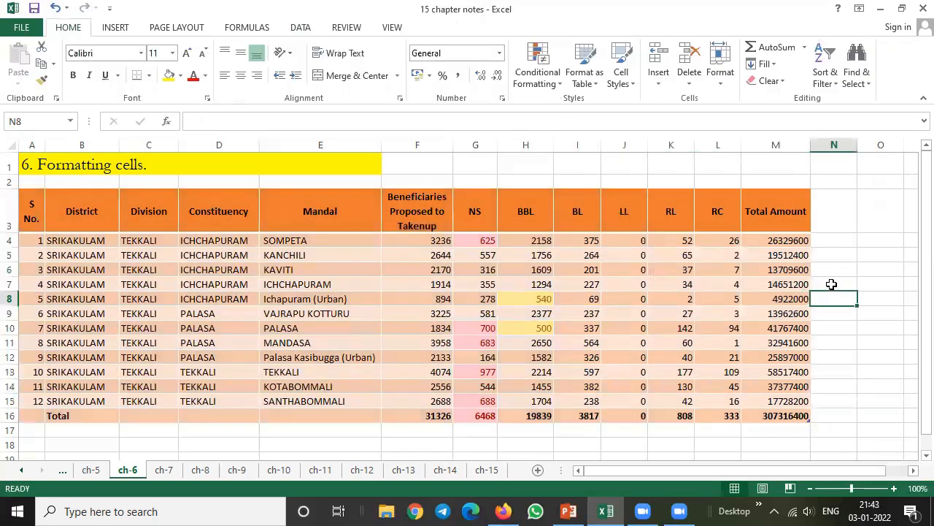
{"action": "left_click", "coordinate": [24, 166]}
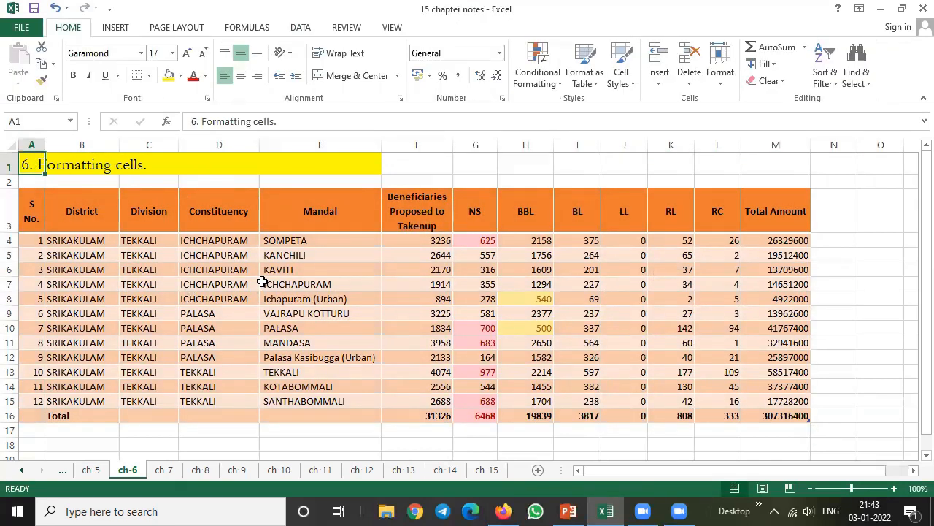
On sheet ch-7, apply All Borders to the employee table in A3:F8 and inspect the Grand Total formula
{"action": "left_click", "coordinate": [163, 470]}
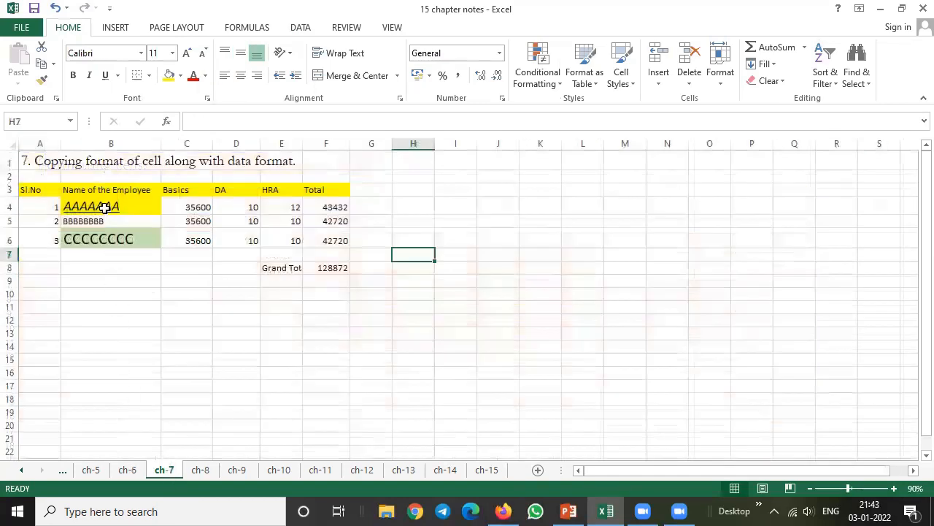
{"action": "left_click", "coordinate": [51, 164]}
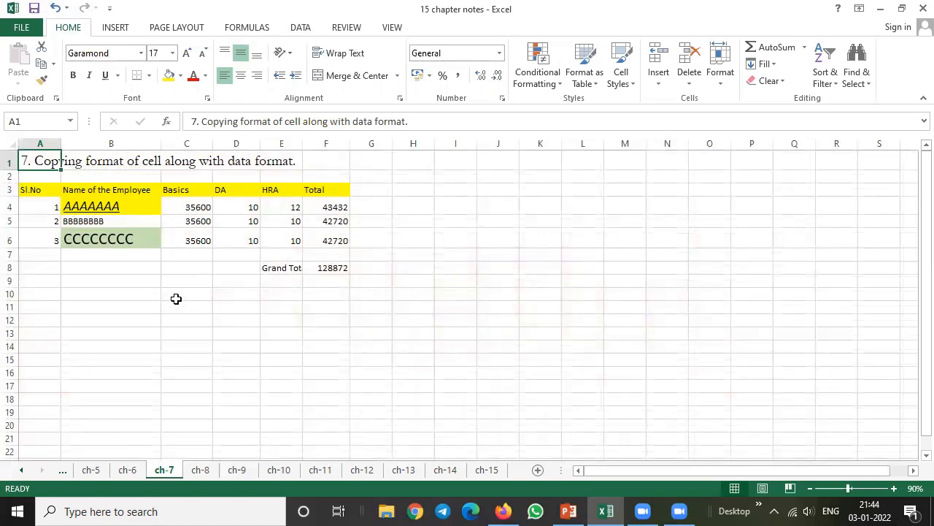
{"action": "left_click_drag", "start_coordinate": [27, 191], "coordinate": [305, 262]}
{"action": "left_click", "coordinate": [333, 296]}
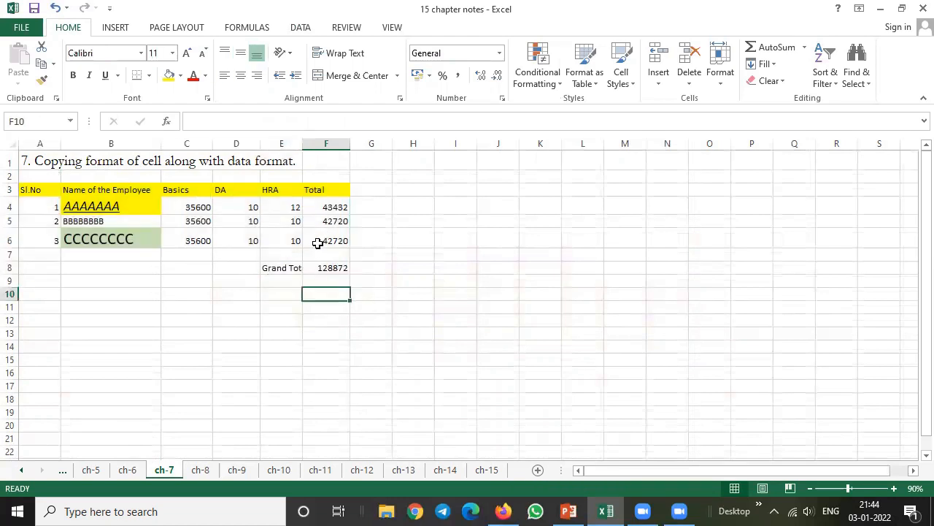
{"action": "left_click", "coordinate": [332, 267]}
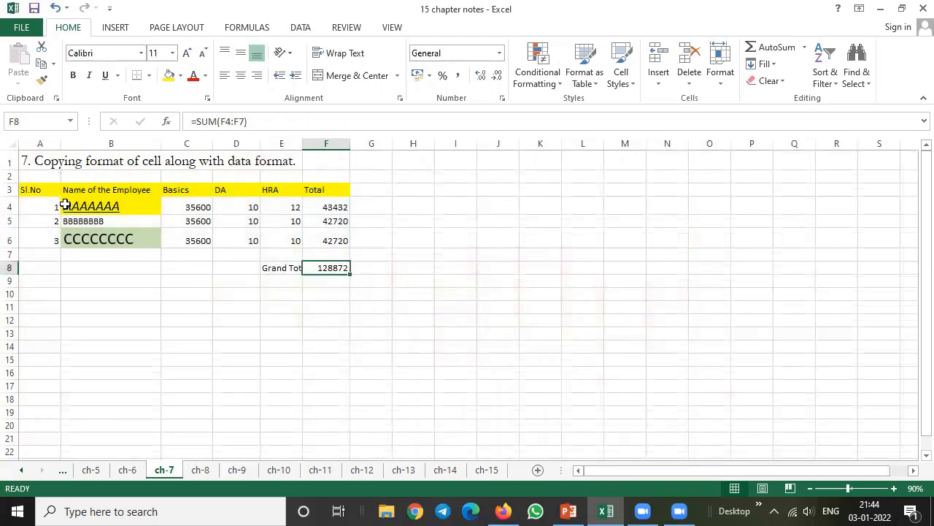
{"action": "left_click_drag", "start_coordinate": [28, 190], "coordinate": [327, 267]}
{"action": "left_click", "coordinate": [149, 75]}
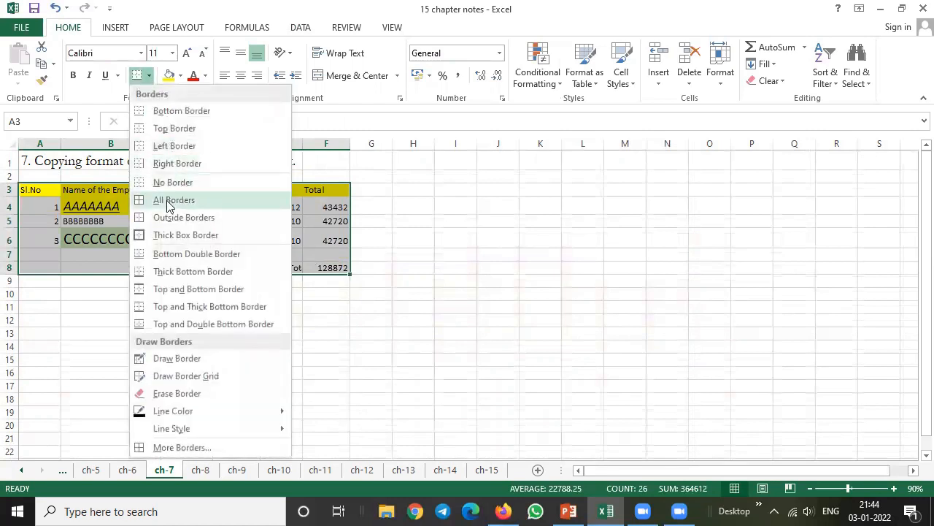
{"action": "left_click", "coordinate": [176, 198]}
{"action": "left_click", "coordinate": [339, 304]}
{"action": "left_click", "coordinate": [328, 268]}
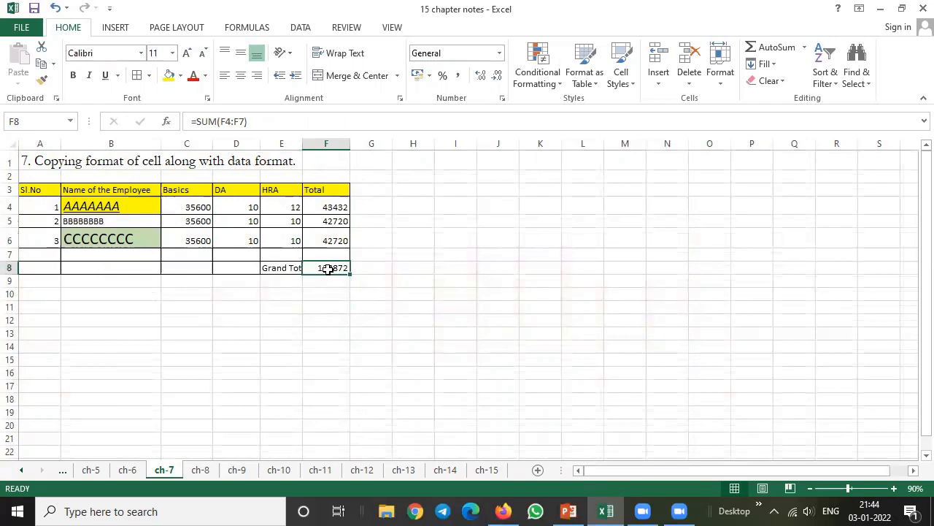
{"action": "double_click", "coordinate": [328, 268]}
{"action": "left_click", "coordinate": [449, 256]}
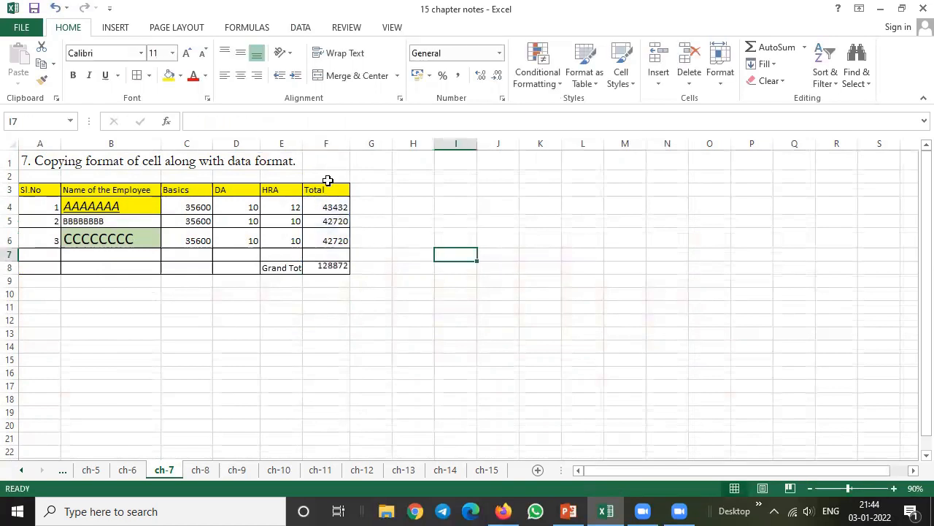
Autofit the HRA column to its longest entry and manually narrow it again so the Grand Total label is cut off
{"action": "double_click", "coordinate": [302, 139]}
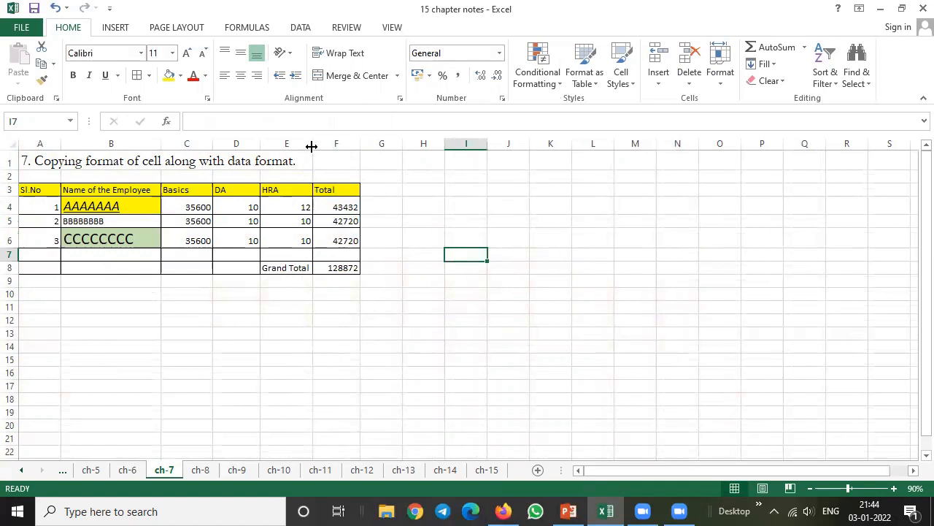
{"action": "left_click_drag", "start_coordinate": [311, 143], "coordinate": [293, 142]}
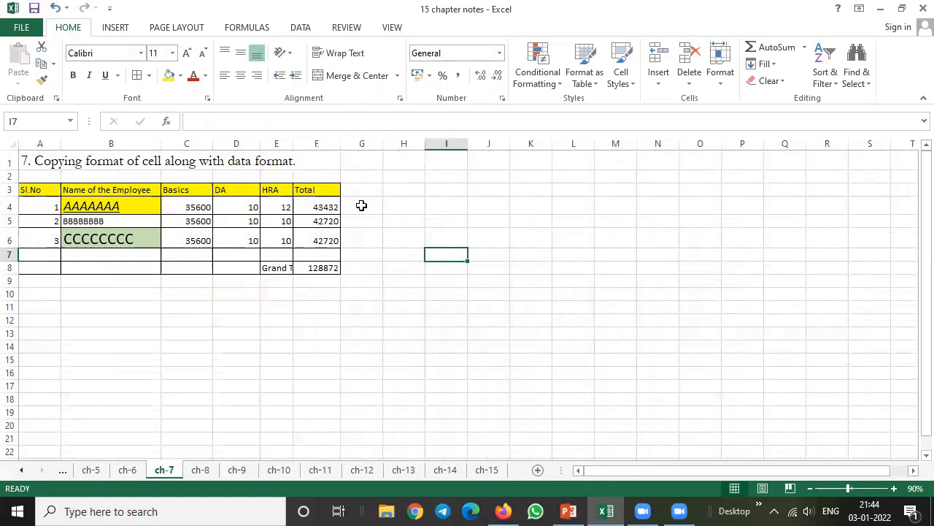
{"action": "left_click", "coordinate": [313, 306]}
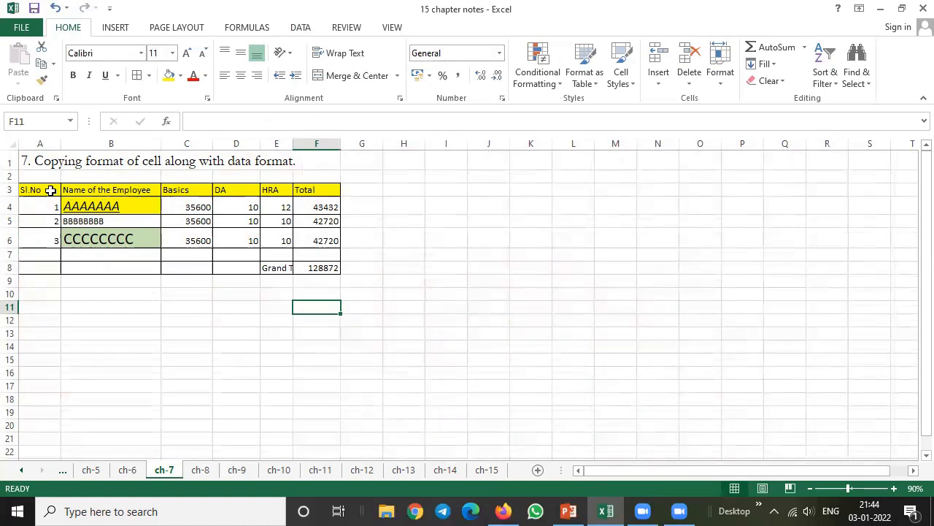
Copy the employee table A3:F8 to A10 with Keep Source Formatting and inspect the Grand Total cells of the copy
{"action": "left_click_drag", "start_coordinate": [45, 191], "coordinate": [319, 266]}
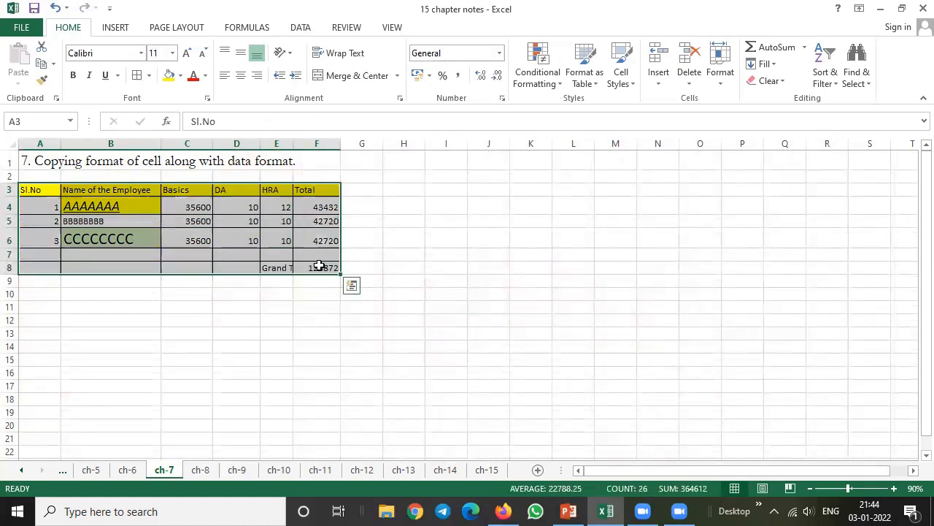
{"action": "left_click", "coordinate": [52, 64]}
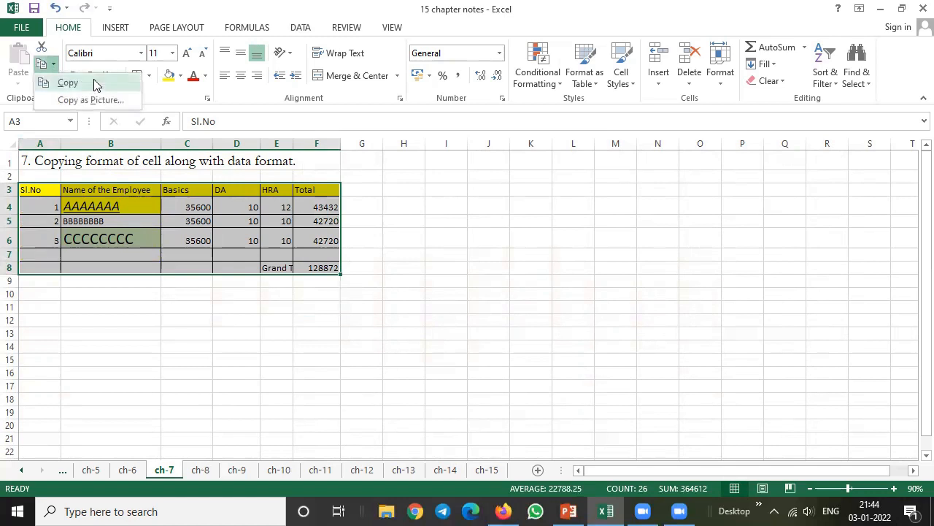
{"action": "left_click", "coordinate": [68, 82]}
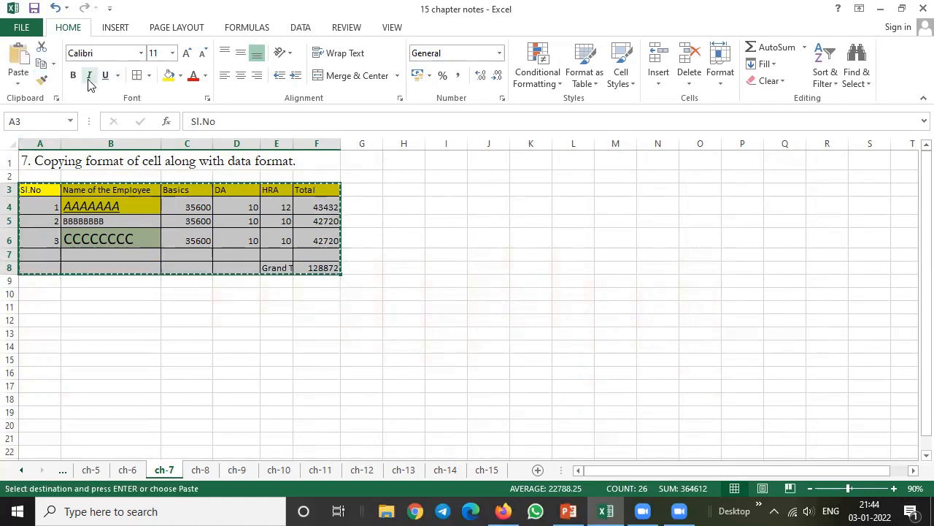
{"action": "left_click", "coordinate": [53, 64]}
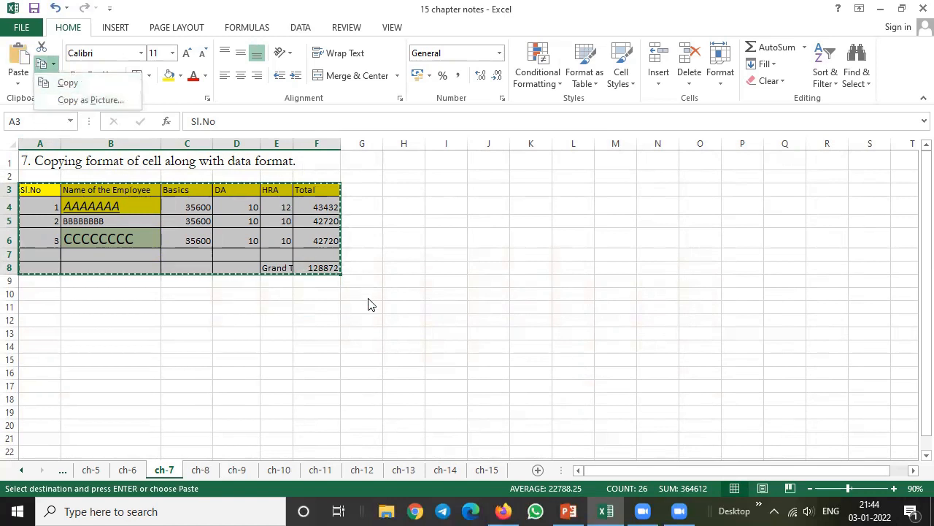
{"action": "left_click", "coordinate": [245, 324]}
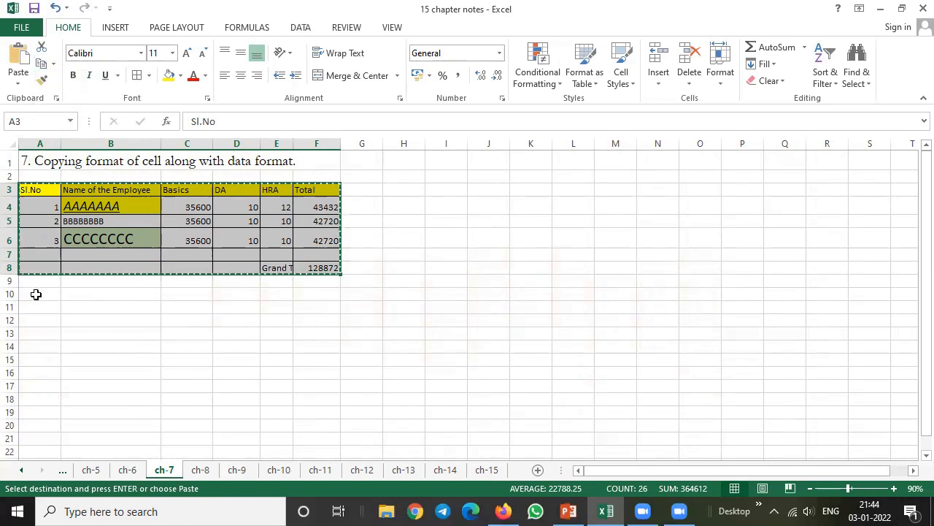
{"action": "left_click", "coordinate": [36, 293]}
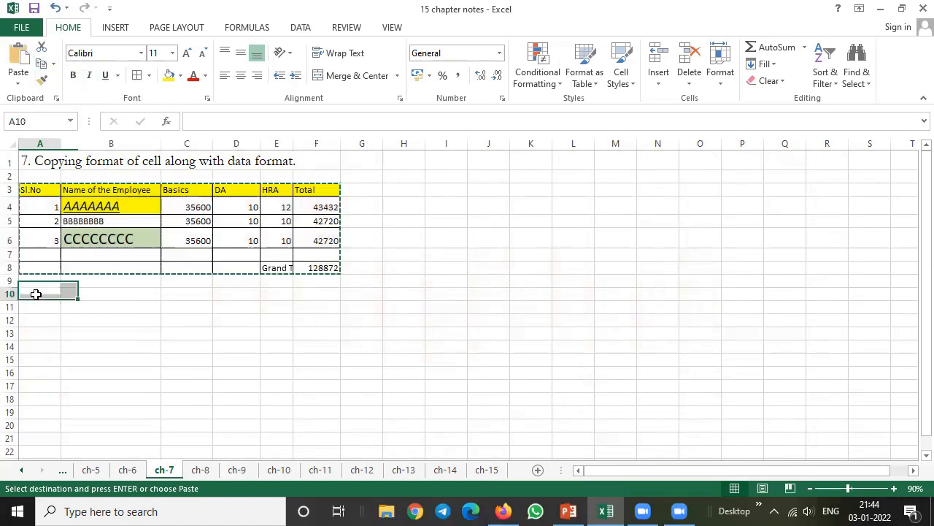
{"action": "left_click", "coordinate": [17, 80]}
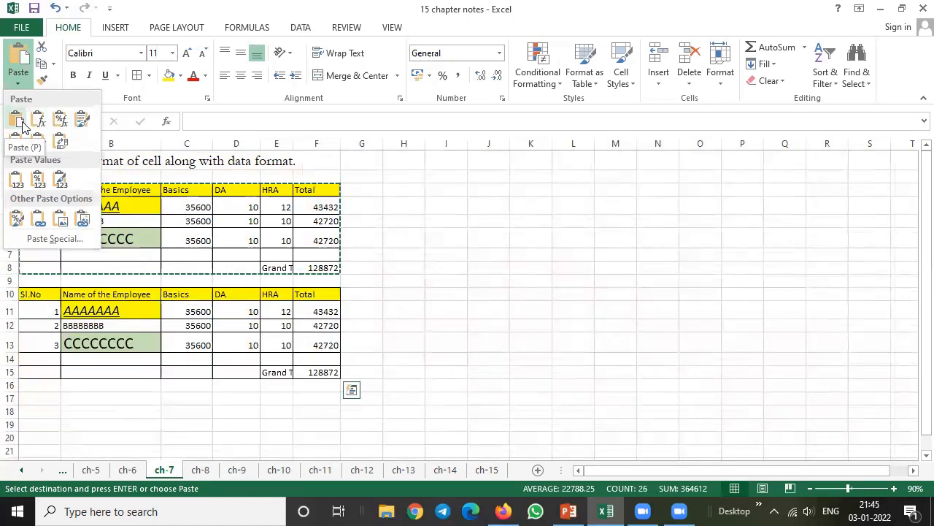
{"action": "left_click", "coordinate": [79, 122]}
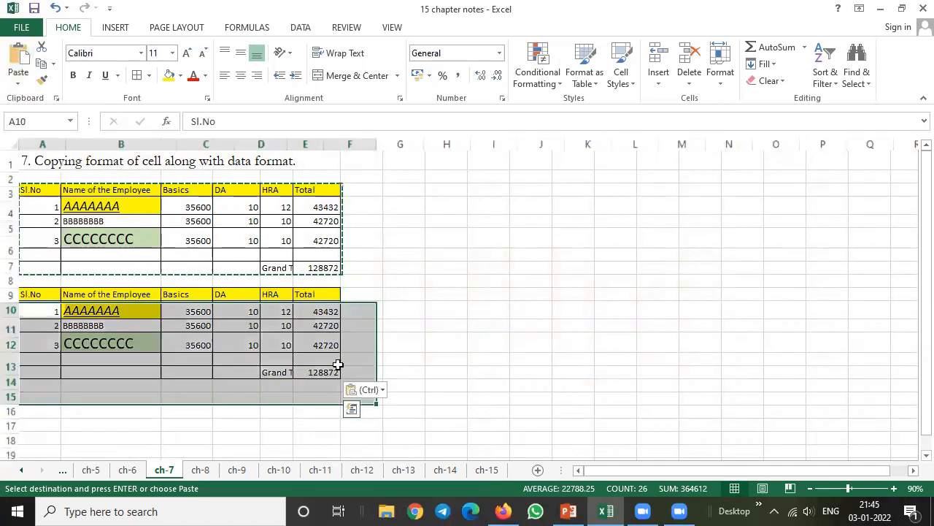
{"action": "left_click", "coordinate": [385, 358]}
{"action": "left_click", "coordinate": [323, 372]}
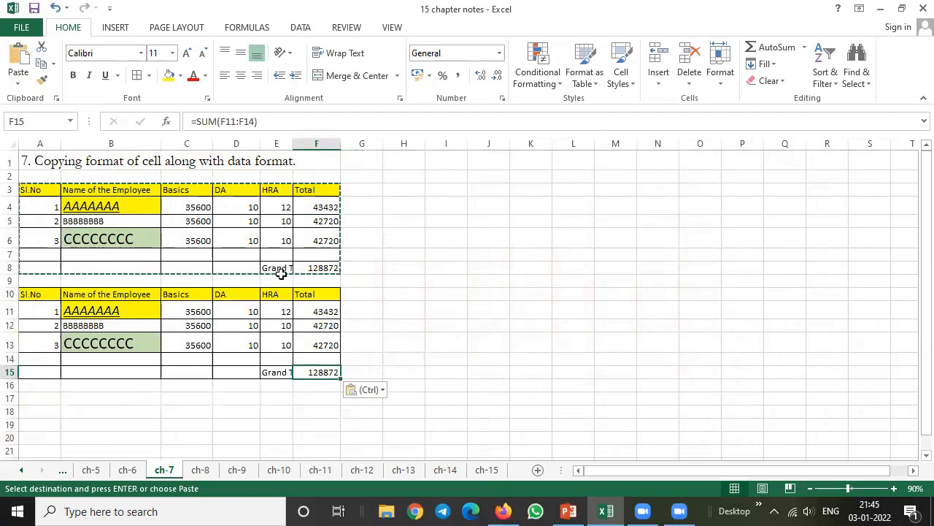
{"action": "left_click", "coordinate": [277, 375]}
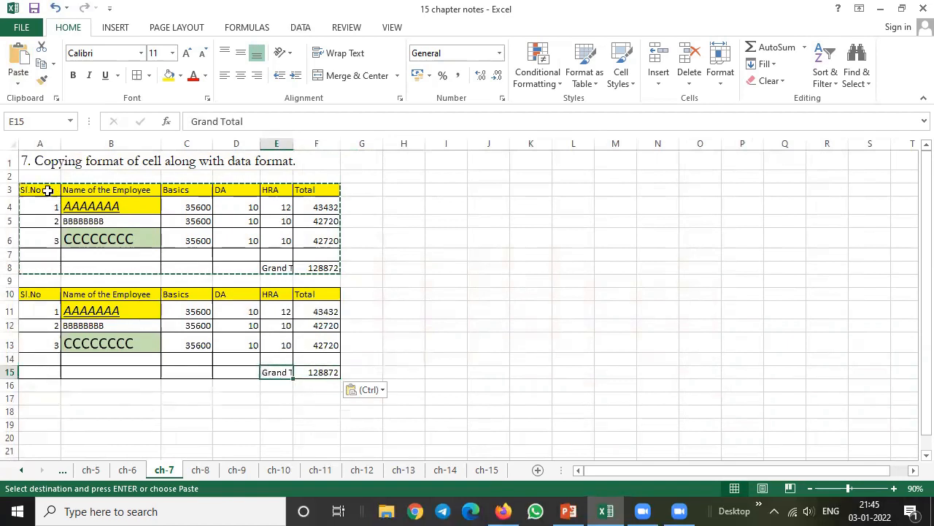
Copy the table A3:F8 to H3 with Keep Source Column Widths and narrow the copy's Name of the Employee column
{"action": "mouse_move", "coordinate": [42, 188]}
{"action": "left_mouse_down"}
{"action": "mouse_move", "coordinate": [322, 254]}
{"action": "mouse_move", "coordinate": [323, 267]}
{"action": "left_mouse_up"}
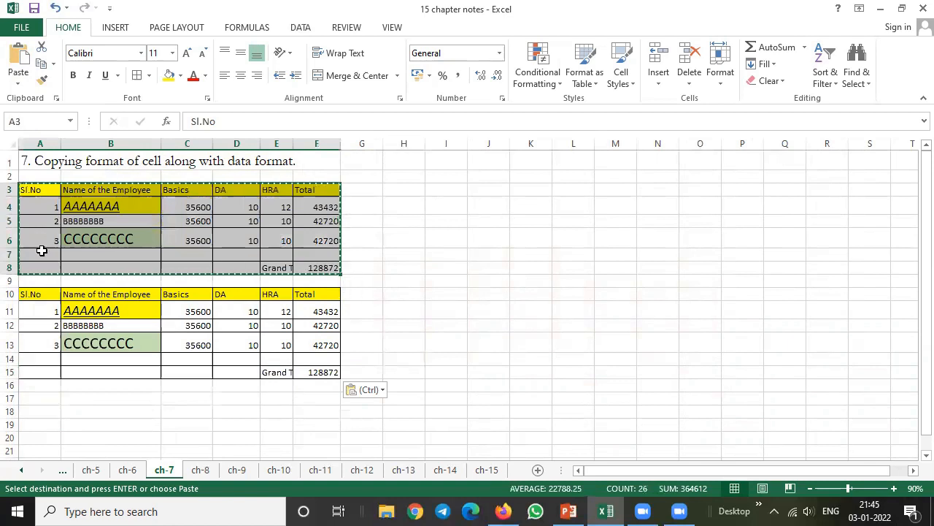
{"action": "left_click", "coordinate": [41, 64]}
{"action": "scroll", "coordinate": [392, 189], "scroll_direction": "up", "scroll_amount": 1}
{"action": "left_click", "coordinate": [409, 189]}
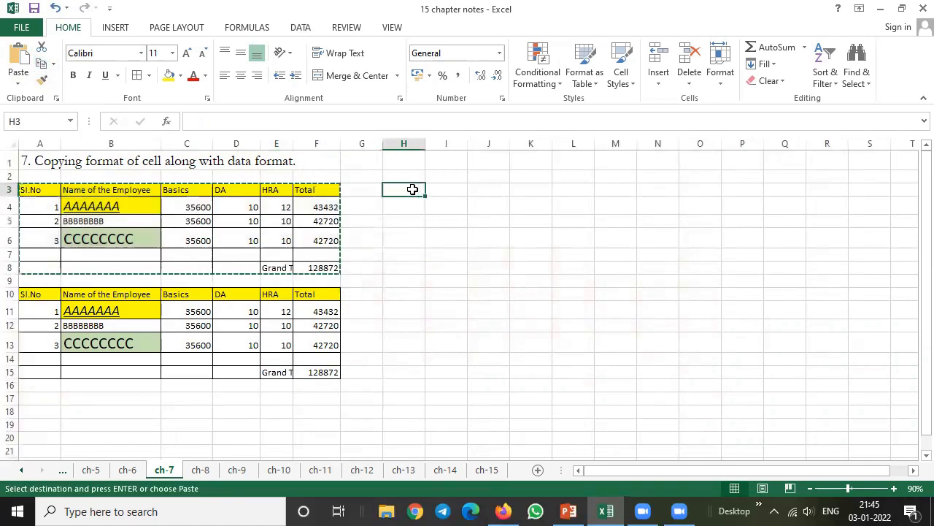
{"action": "left_click", "coordinate": [18, 82]}
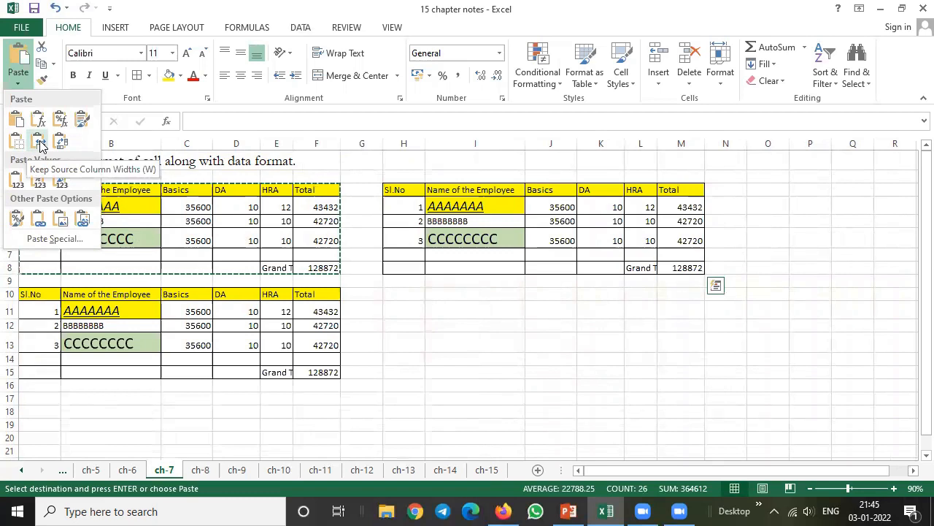
{"action": "left_click", "coordinate": [39, 143]}
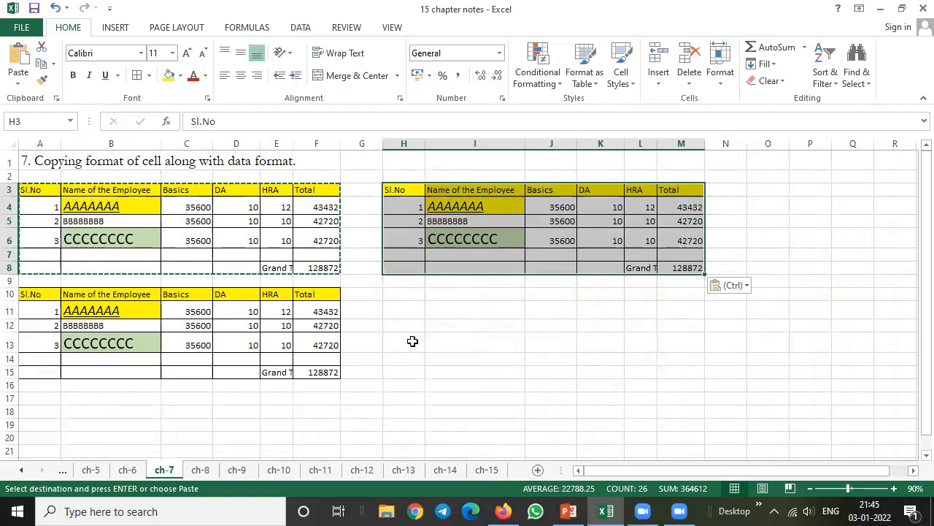
{"action": "left_click", "coordinate": [413, 340]}
{"action": "left_click_drag", "start_coordinate": [526, 146], "coordinate": [484, 152]}
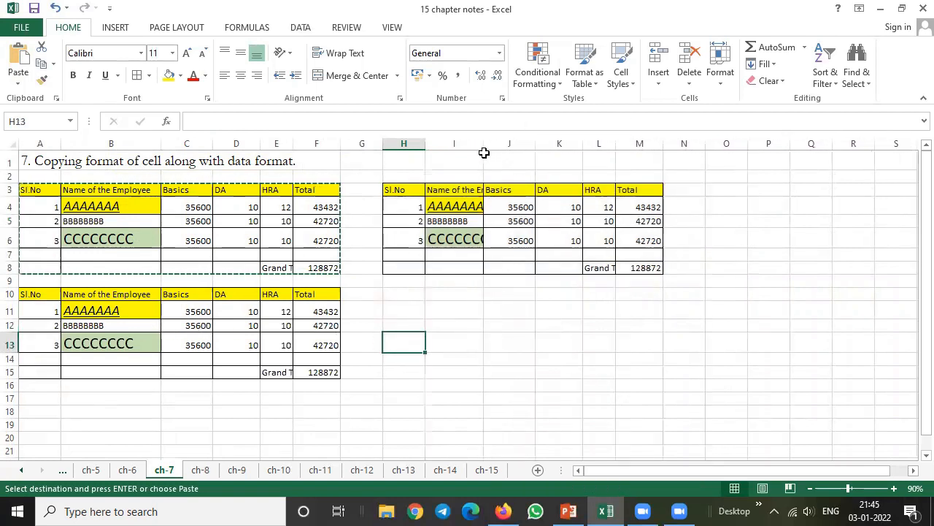
Paste the copied table transposed at H3, replacing the earlier copy, and inspect the Grand Total formula in M8
{"action": "left_click", "coordinate": [546, 322]}
{"action": "left_click", "coordinate": [399, 189]}
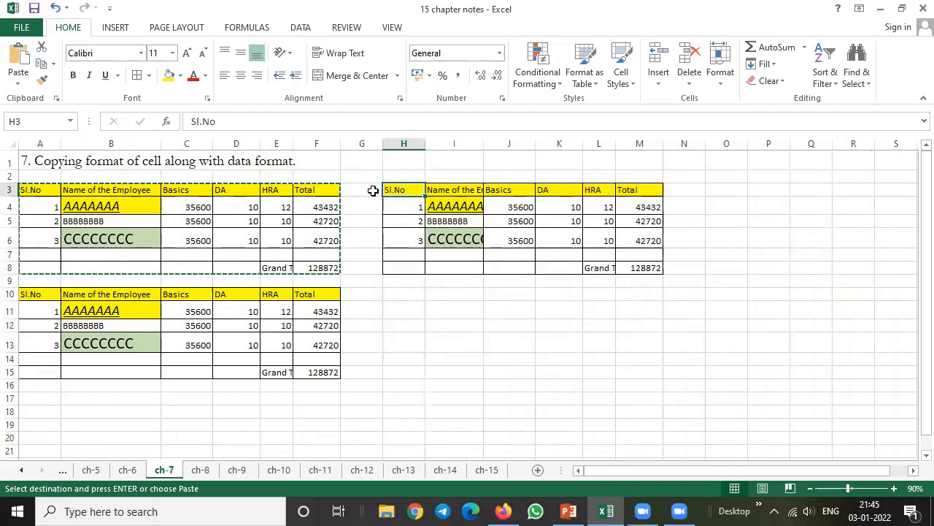
{"action": "left_click", "coordinate": [18, 80]}
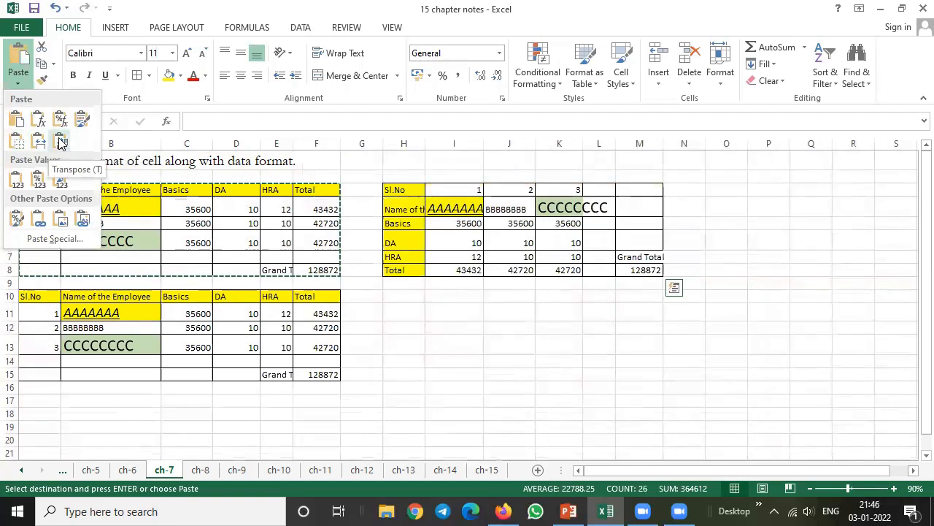
{"action": "left_click", "coordinate": [60, 142]}
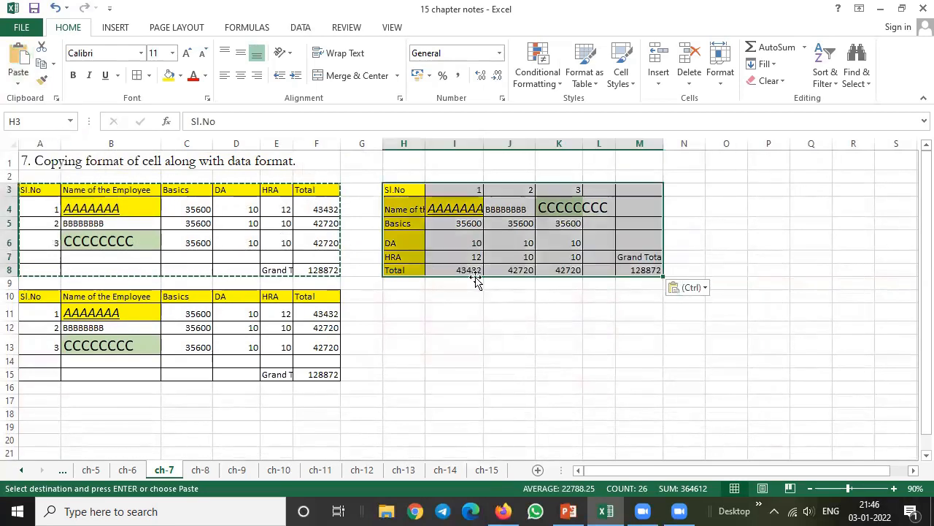
{"action": "left_click", "coordinate": [466, 312]}
{"action": "left_click_drag", "start_coordinate": [194, 189], "coordinate": [325, 190]}
{"action": "left_click_drag", "start_coordinate": [398, 204], "coordinate": [394, 282]}
{"action": "left_click", "coordinate": [635, 267]}
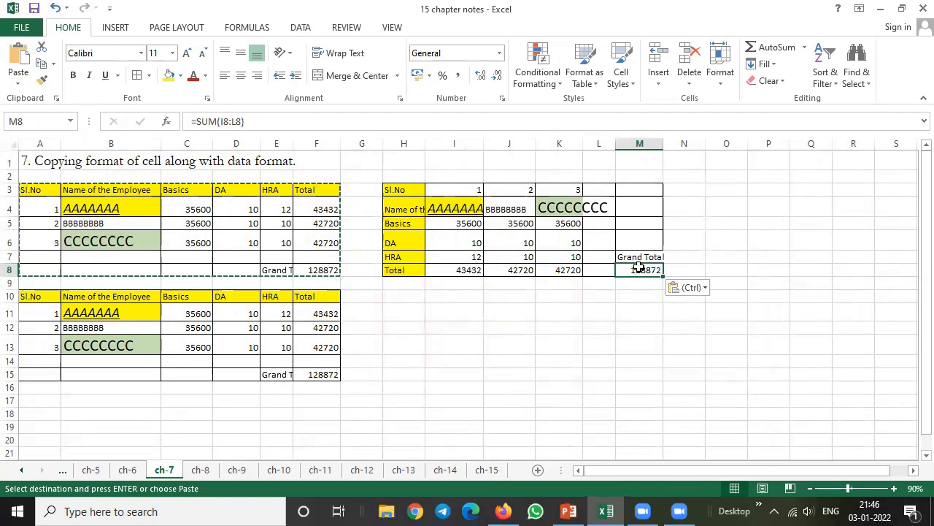
{"action": "double_click", "coordinate": [638, 267]}
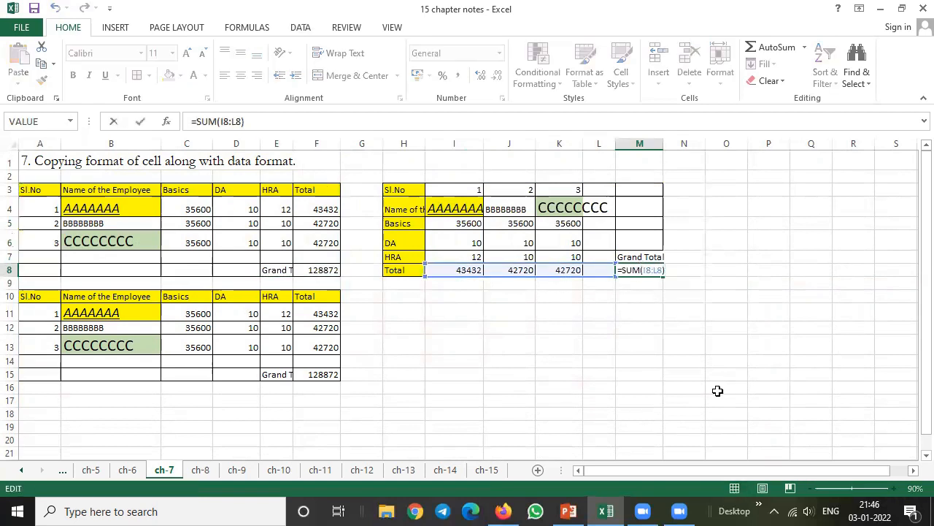
{"action": "key", "text": "Return"}
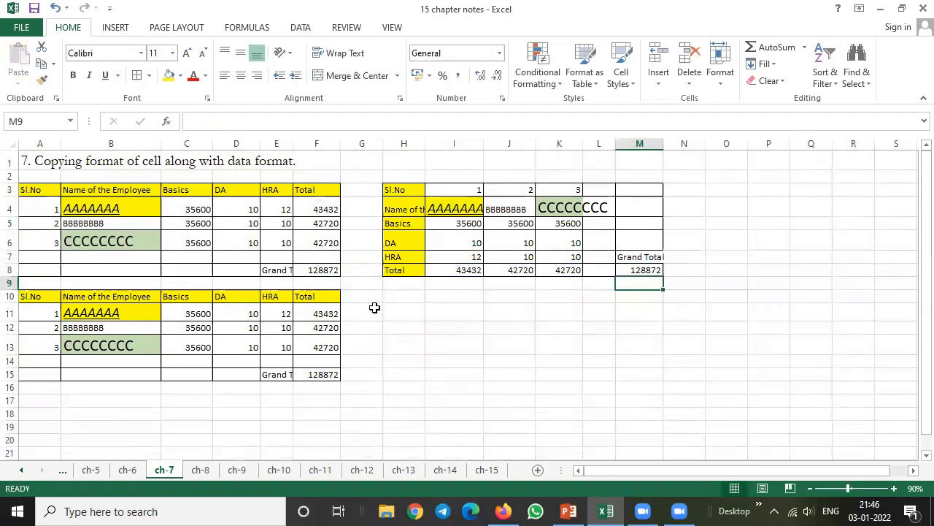
Copy the table A3:F8 to H10 as Values & Source Formatting and inspect the Grand Total cell M15
{"action": "left_click", "coordinate": [405, 306]}
{"action": "left_click", "coordinate": [405, 300]}
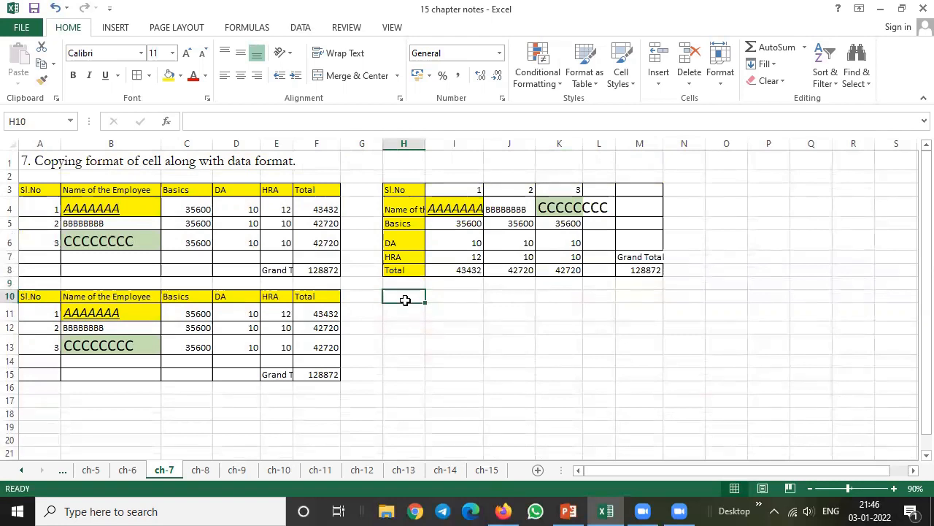
{"action": "mouse_move", "coordinate": [22, 189]}
{"action": "left_mouse_down"}
{"action": "mouse_move", "coordinate": [267, 236]}
{"action": "mouse_move", "coordinate": [323, 270]}
{"action": "left_mouse_up"}
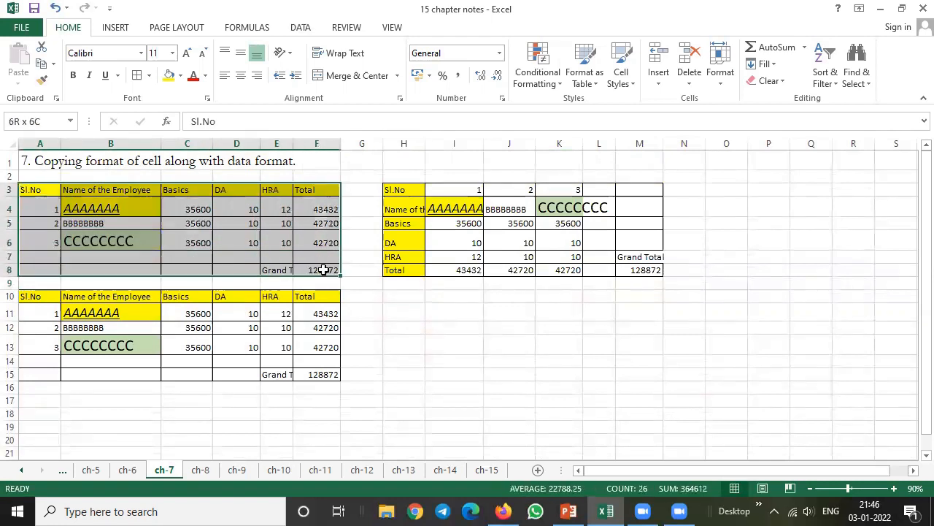
{"action": "left_click", "coordinate": [52, 65]}
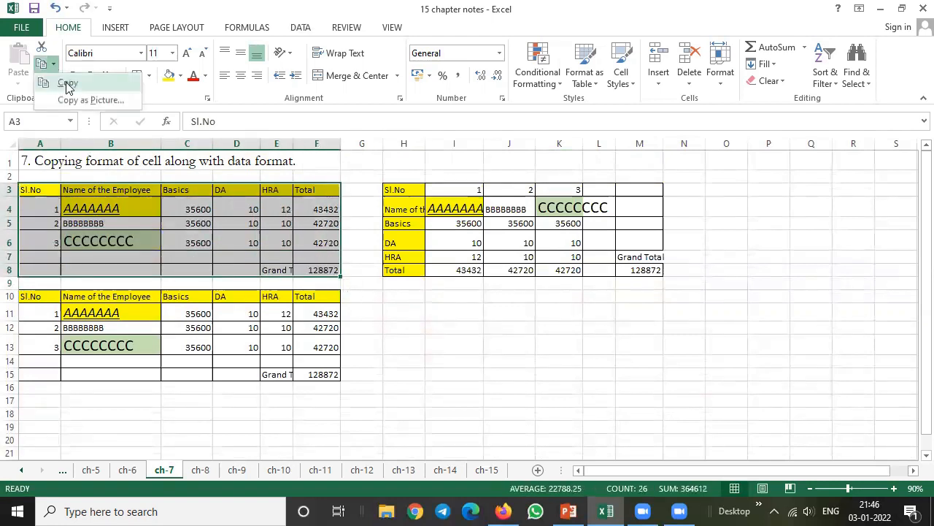
{"action": "left_click", "coordinate": [67, 84]}
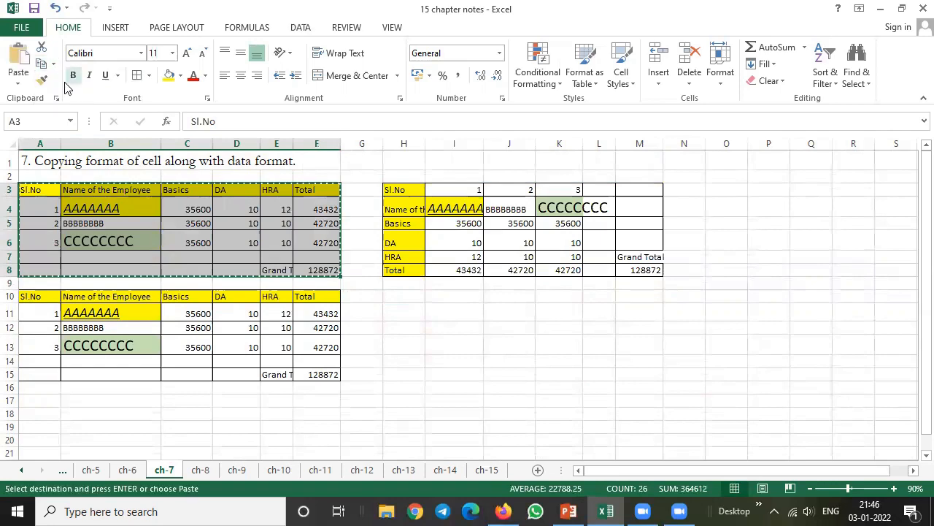
{"action": "left_click", "coordinate": [403, 295]}
{"action": "left_click", "coordinate": [18, 79]}
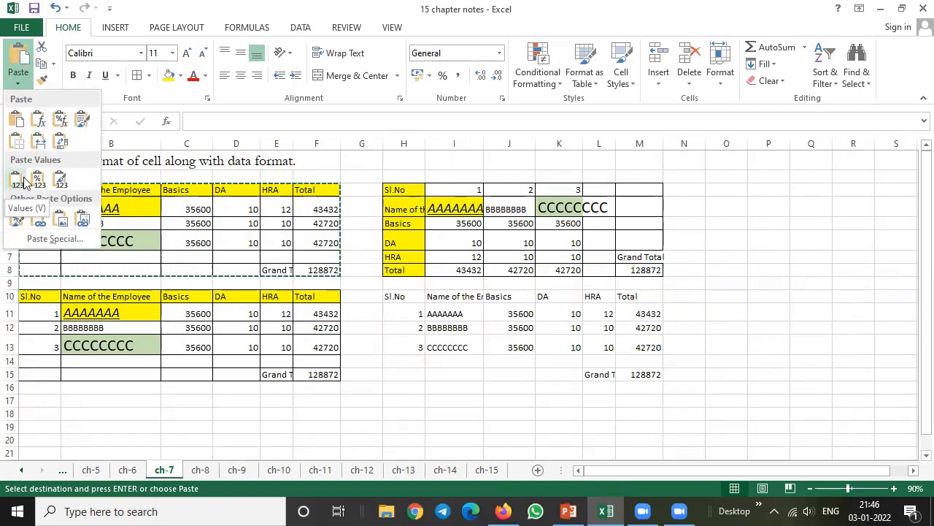
{"action": "left_click", "coordinate": [61, 181]}
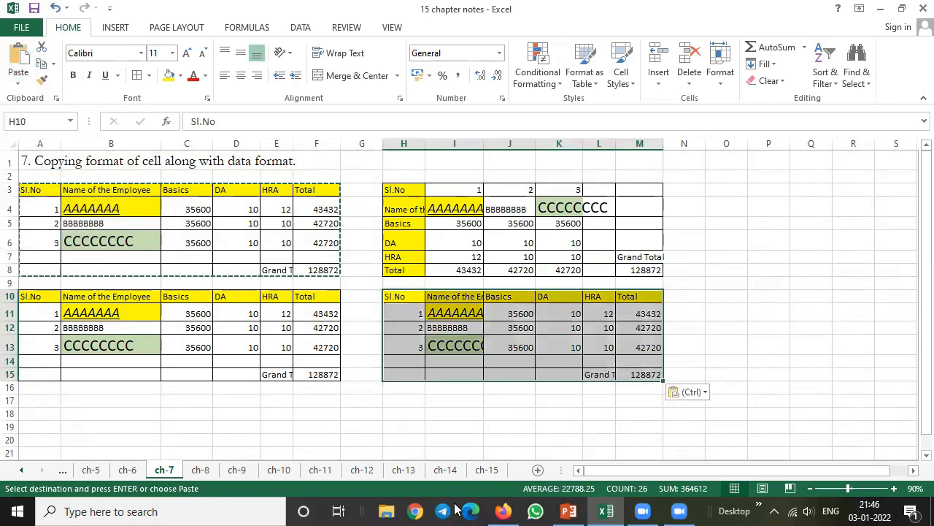
{"action": "left_click", "coordinate": [646, 373]}
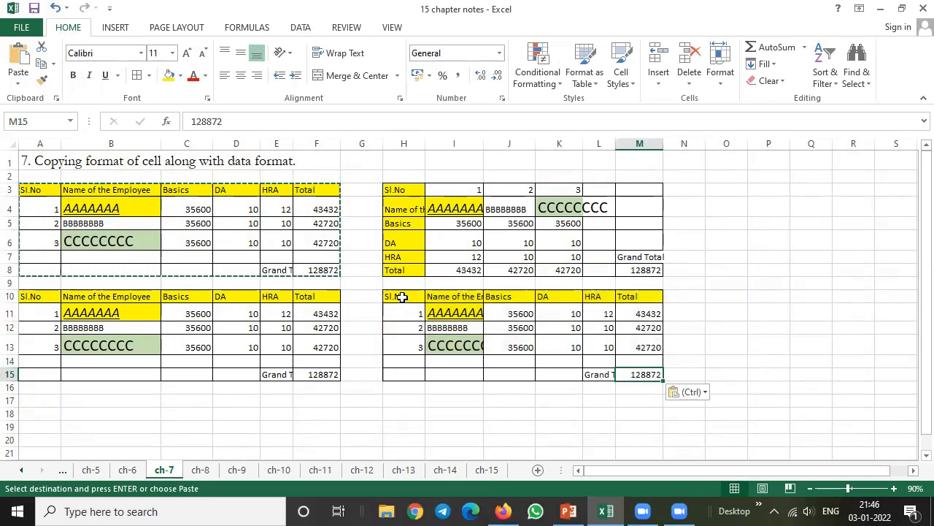
Paste only the formatting of the copied table A3:F8 at cell O3
{"action": "left_click", "coordinate": [19, 80]}
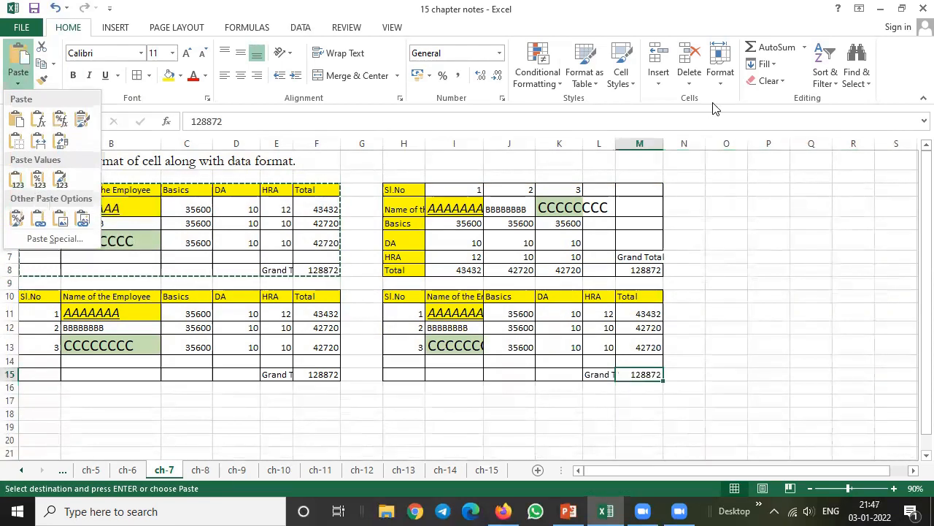
{"action": "left_click", "coordinate": [107, 217]}
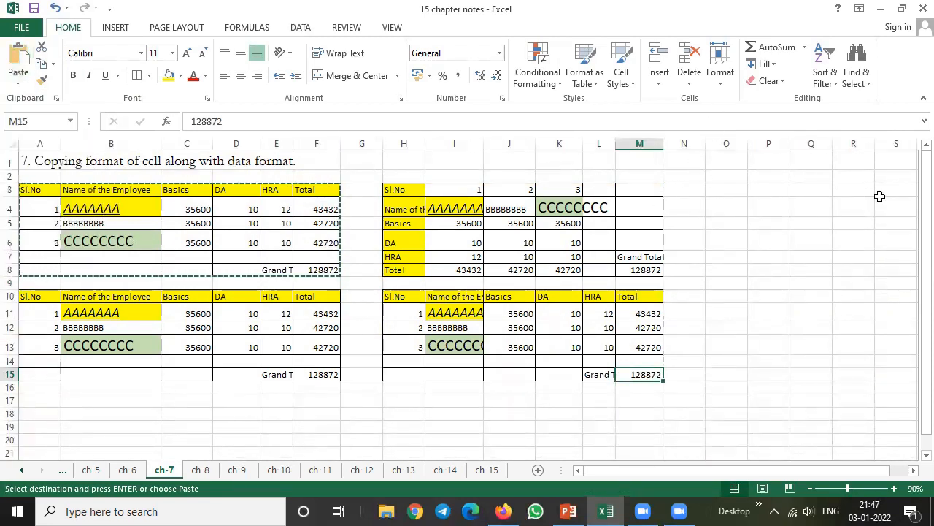
{"action": "left_click", "coordinate": [725, 188]}
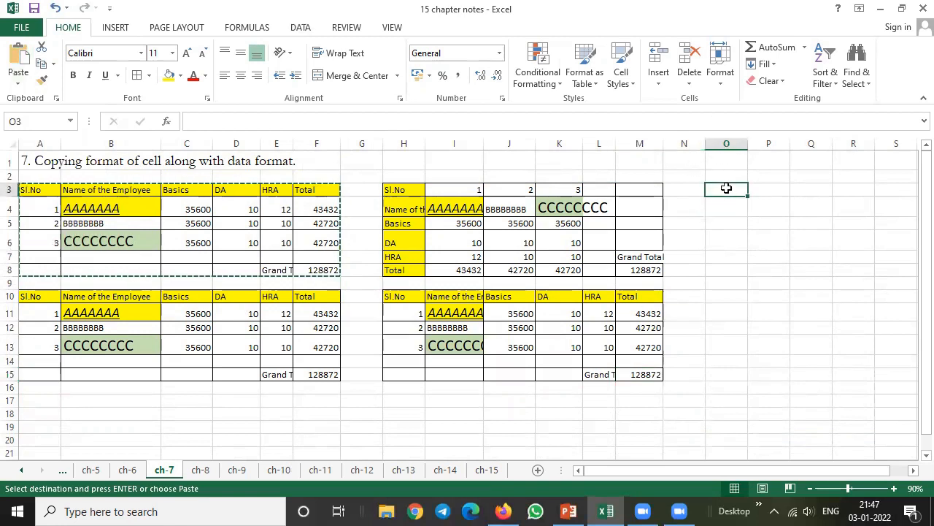
{"action": "left_click", "coordinate": [19, 81]}
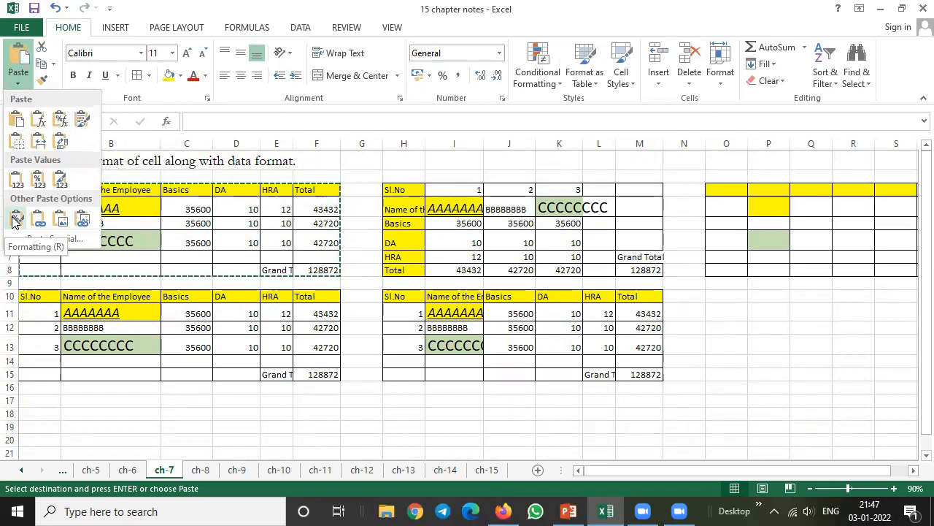
{"action": "left_click", "coordinate": [14, 219]}
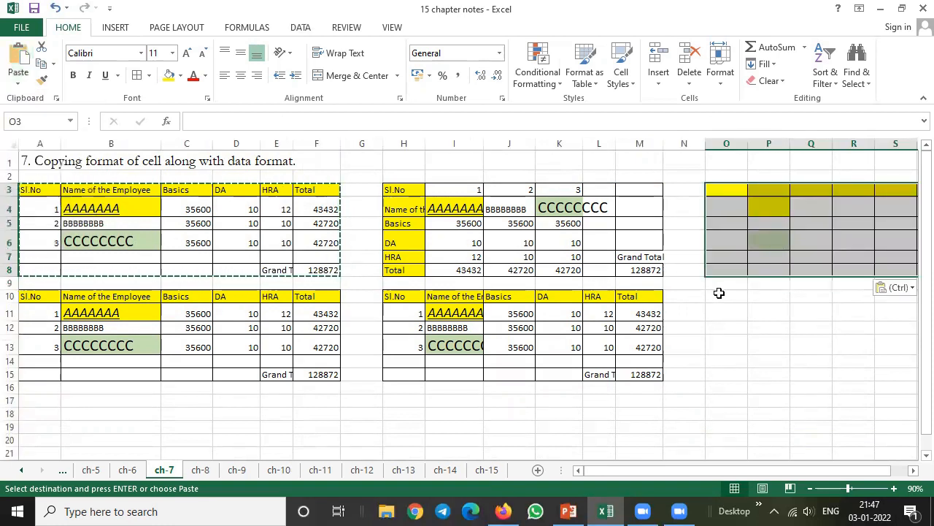
Paste the copied table A3:F8 as a link at cell A16 and end copy mode
{"action": "left_click", "coordinate": [719, 293]}
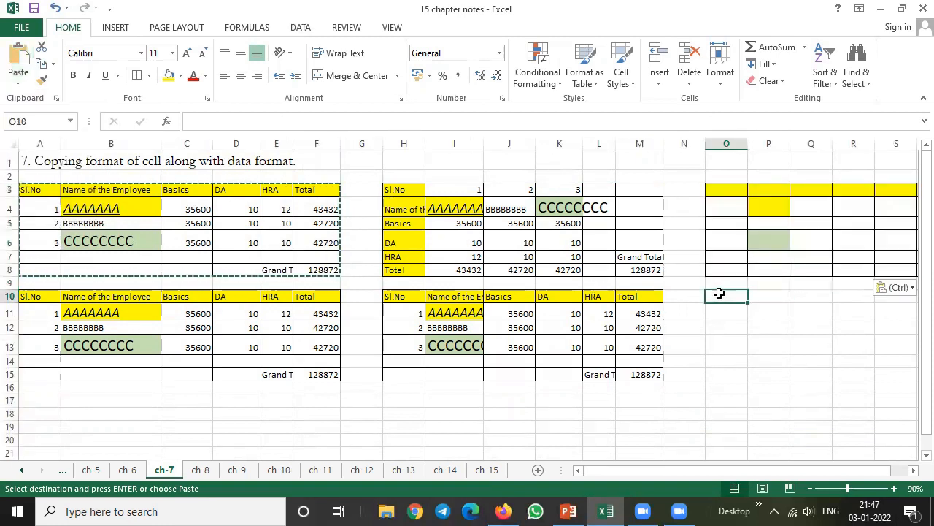
{"action": "left_click", "coordinate": [19, 86]}
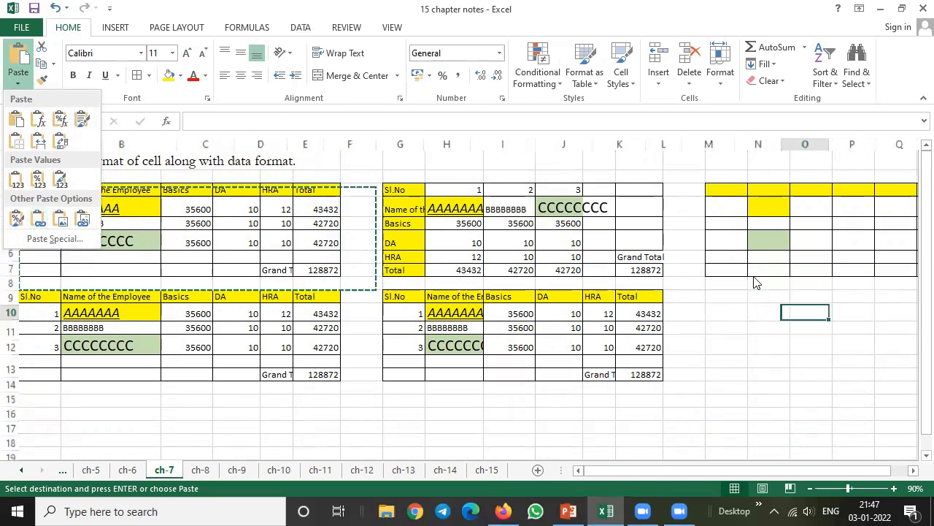
{"action": "left_click", "coordinate": [40, 398]}
{"action": "left_click", "coordinate": [40, 398]}
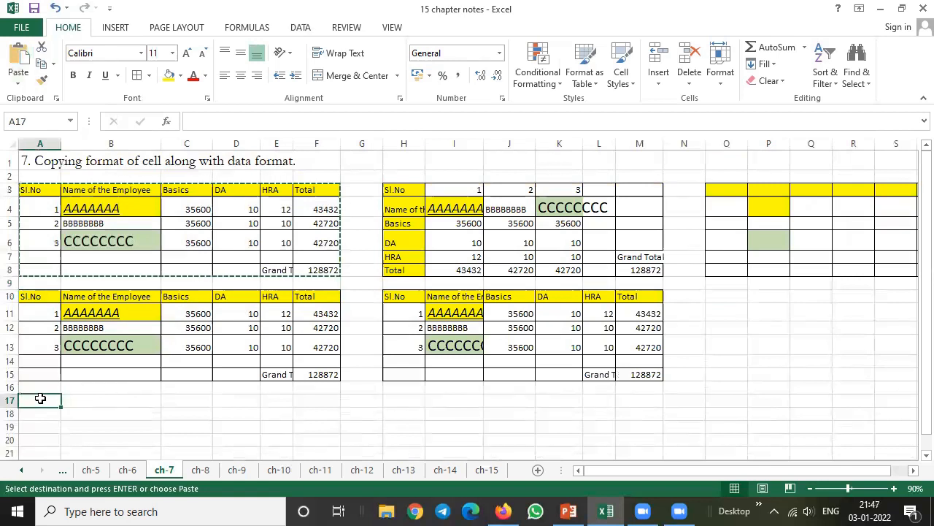
{"action": "left_click", "coordinate": [41, 387]}
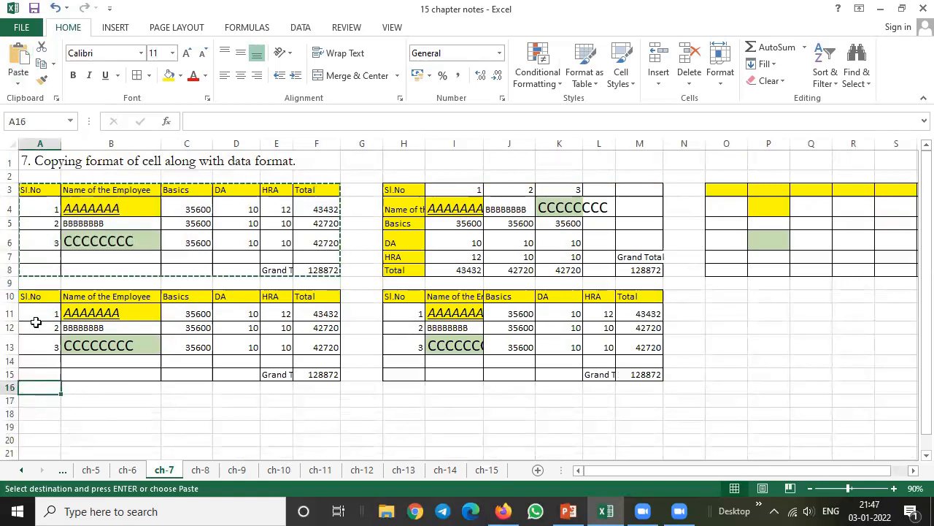
{"action": "left_click", "coordinate": [19, 81]}
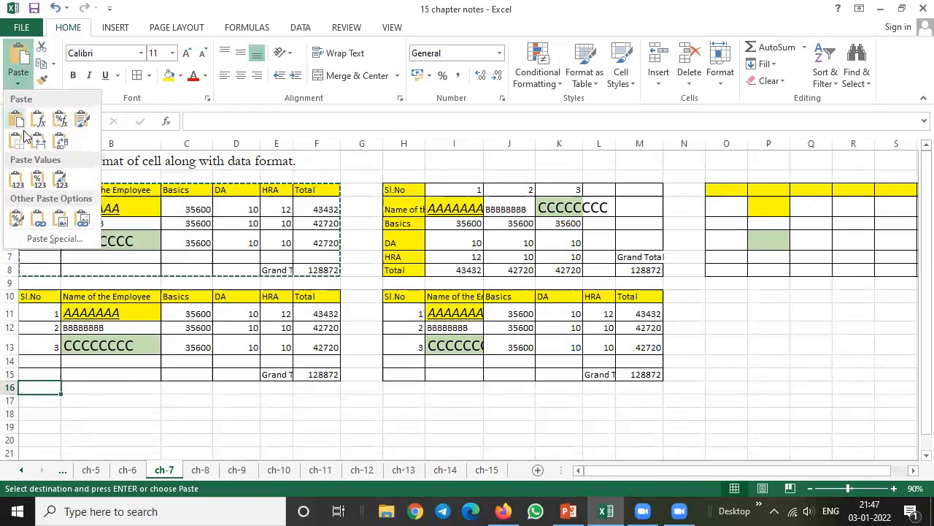
{"action": "left_click", "coordinate": [38, 223]}
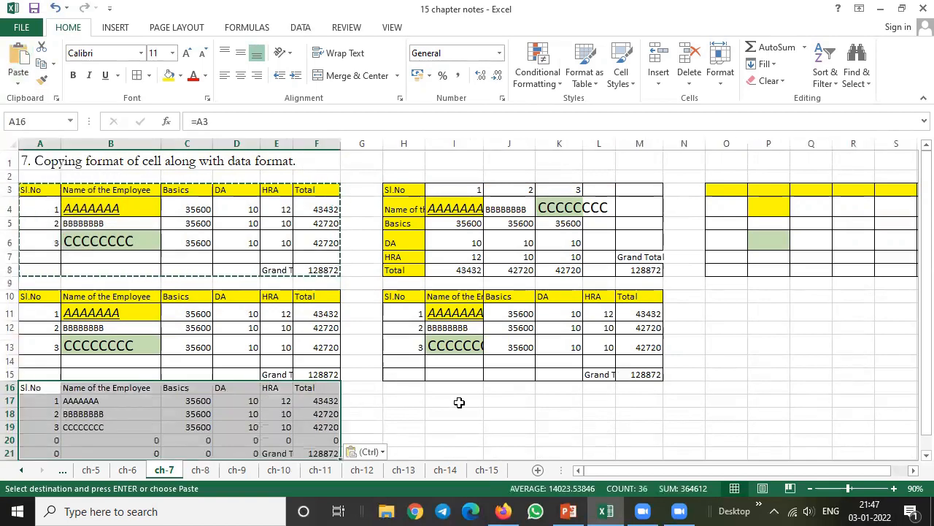
{"action": "left_click", "coordinate": [445, 406]}
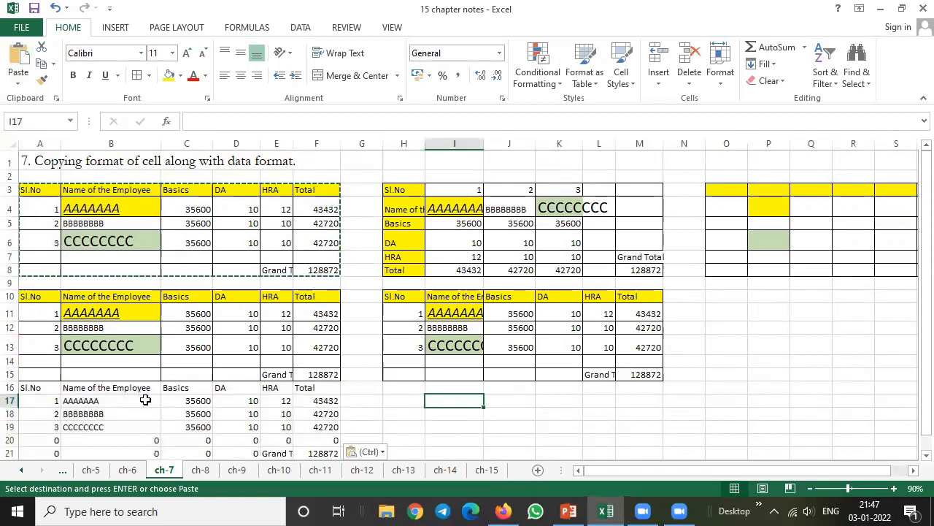
{"action": "key", "text": "Escape"}
Fill the first employee's Total cell F4 with yellow and set the HRA in E4 to 15
{"action": "left_click", "coordinate": [279, 208]}
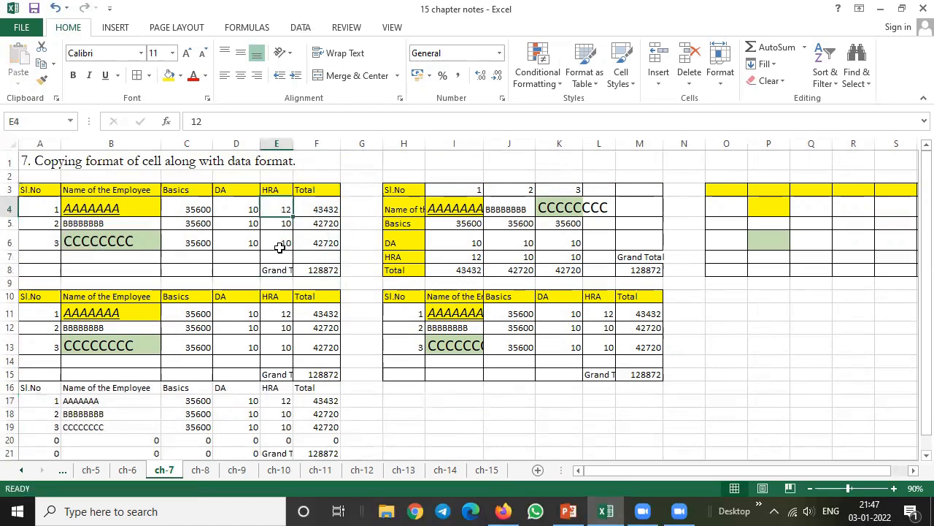
{"action": "left_click", "coordinate": [325, 209]}
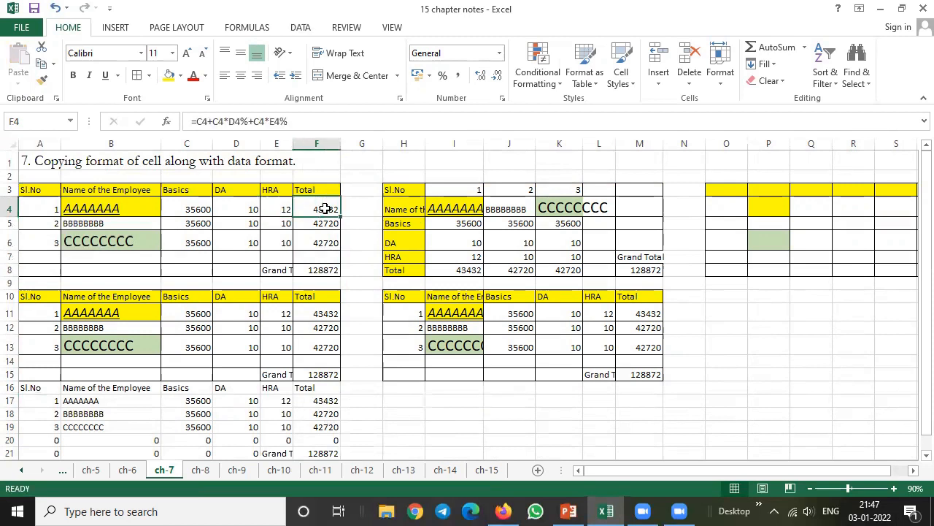
{"action": "left_click", "coordinate": [168, 75]}
{"action": "left_click", "coordinate": [284, 210]}
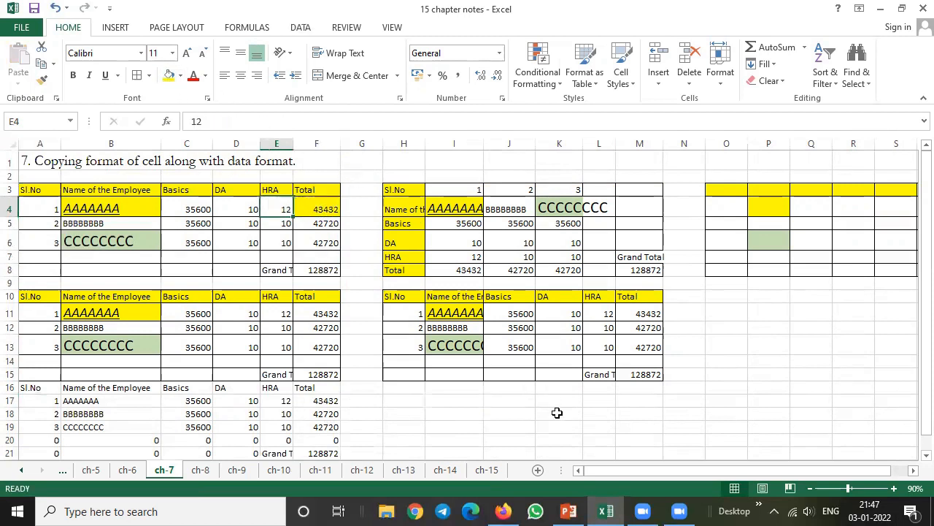
{"action": "type", "text": "15"}
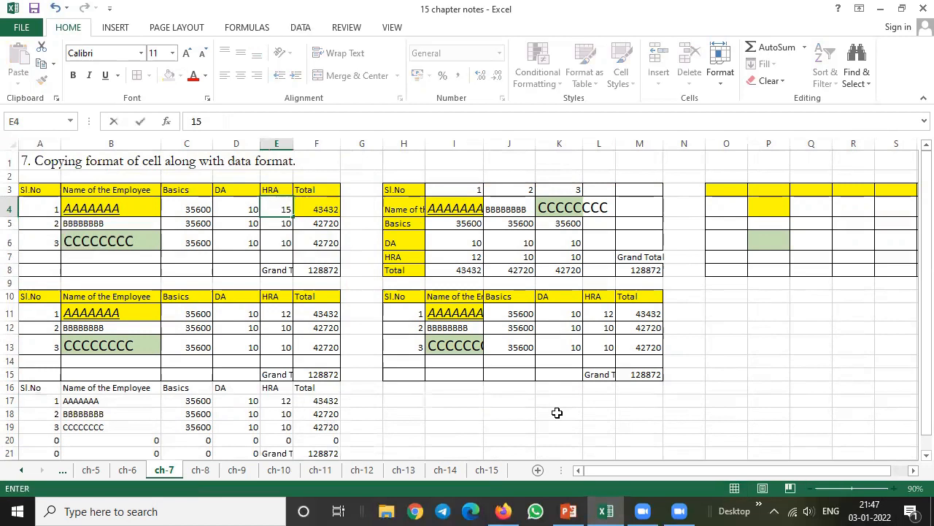
{"action": "key", "text": "Return"}
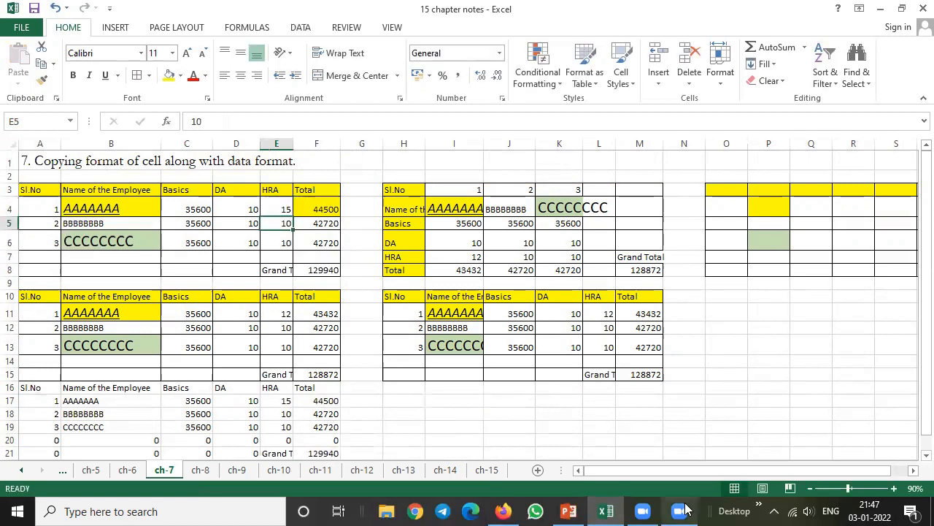
Highlight the Grand Total cells F8 in the source table and F21 in the linked copy with yellow fill
{"action": "left_click", "coordinate": [319, 375]}
{"action": "left_click", "coordinate": [324, 270]}
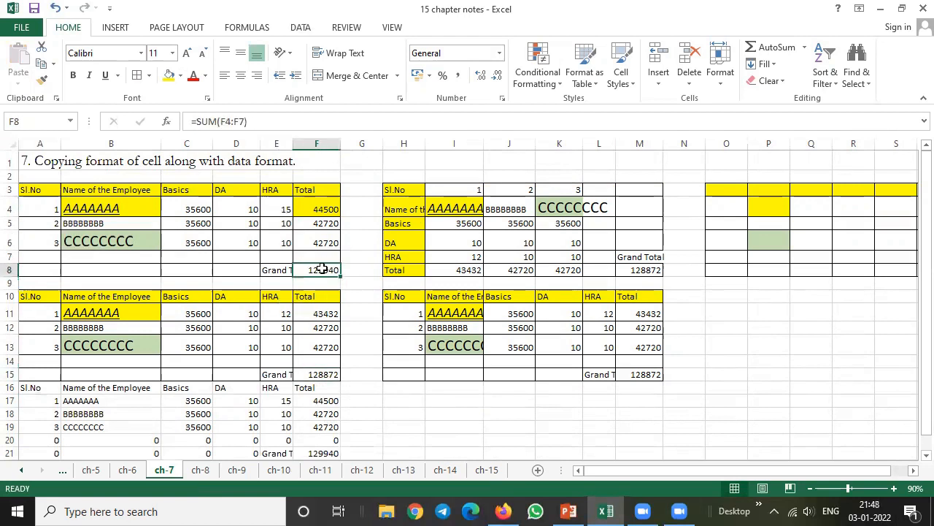
{"action": "left_click", "coordinate": [168, 76]}
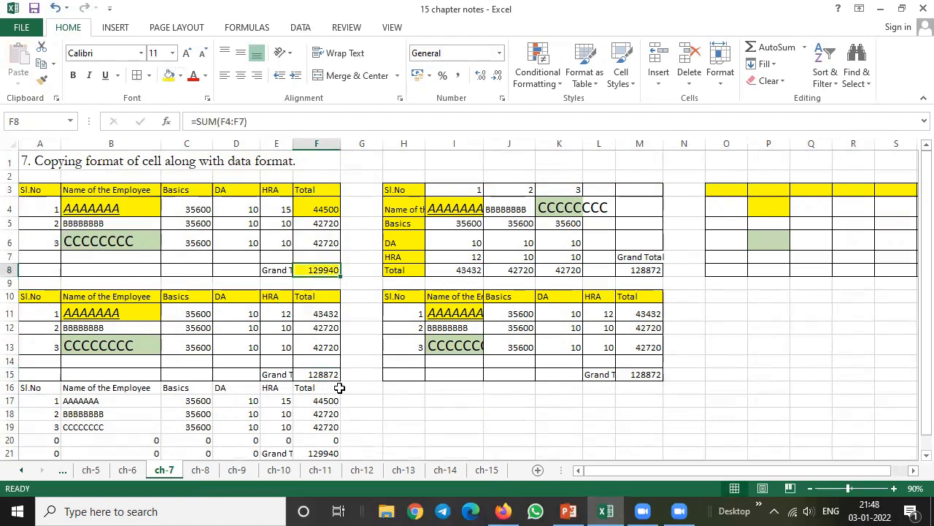
{"action": "left_click", "coordinate": [326, 453]}
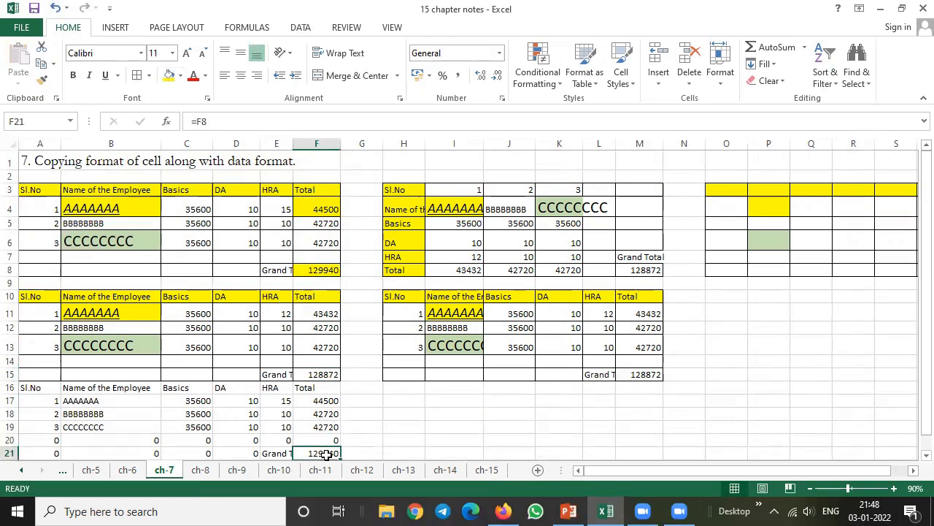
{"action": "left_click", "coordinate": [169, 75]}
Examine the Grand Total cells F15, M15 and M8, and compare the source table A3:F8 with its linked copy A16:F21
{"action": "left_click", "coordinate": [321, 375]}
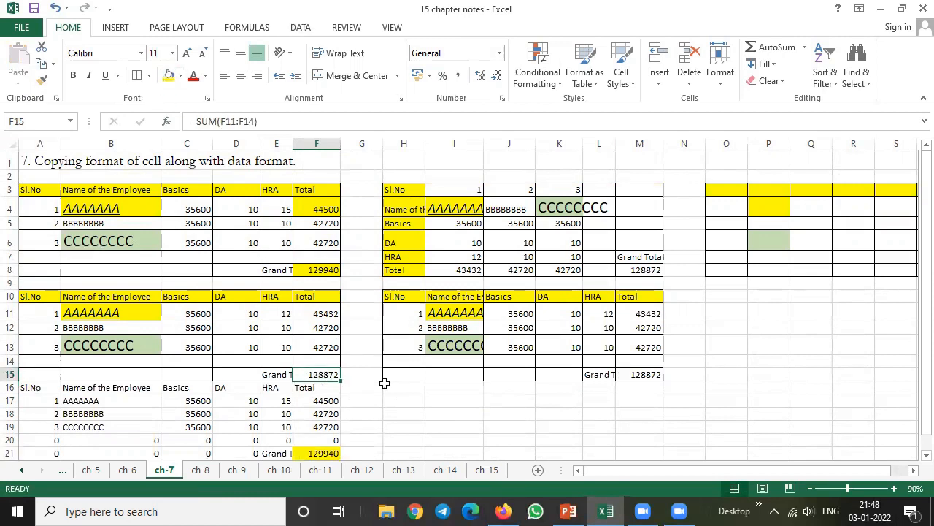
{"action": "left_click", "coordinate": [647, 375]}
{"action": "left_click", "coordinate": [644, 271]}
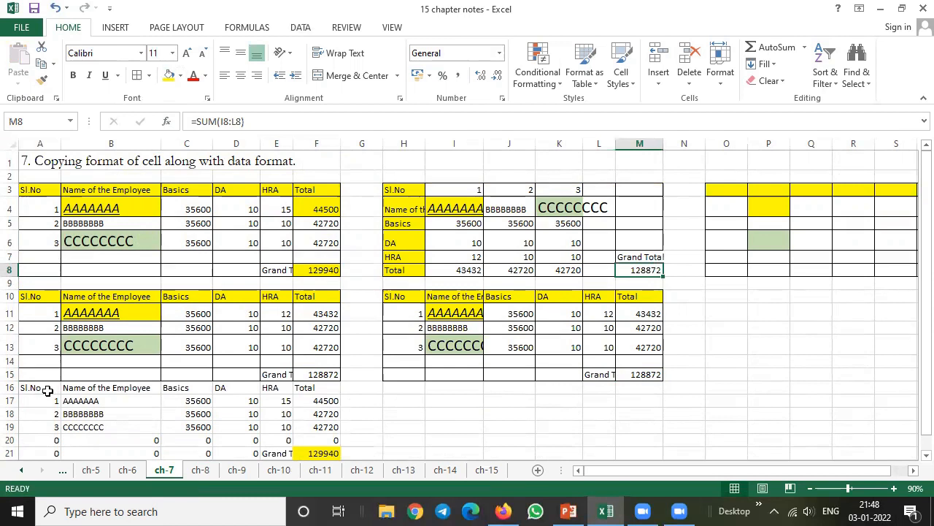
{"action": "left_click_drag", "start_coordinate": [298, 248], "coordinate": [317, 266]}
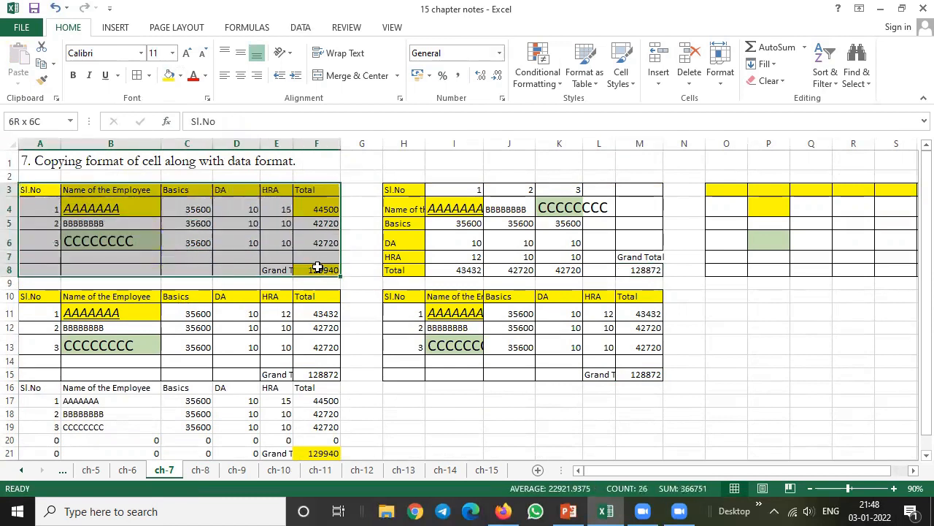
{"action": "left_click_drag", "start_coordinate": [34, 388], "coordinate": [330, 454]}
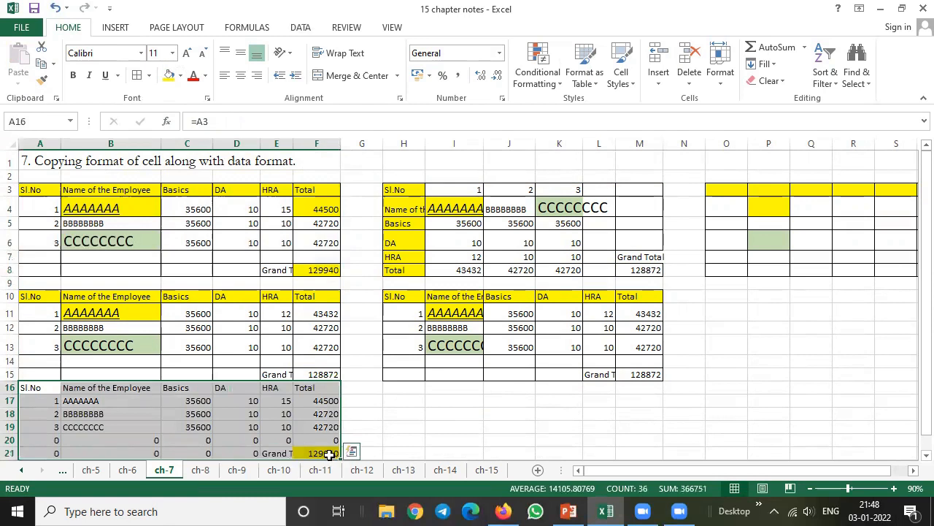
{"action": "left_click", "coordinate": [433, 410]}
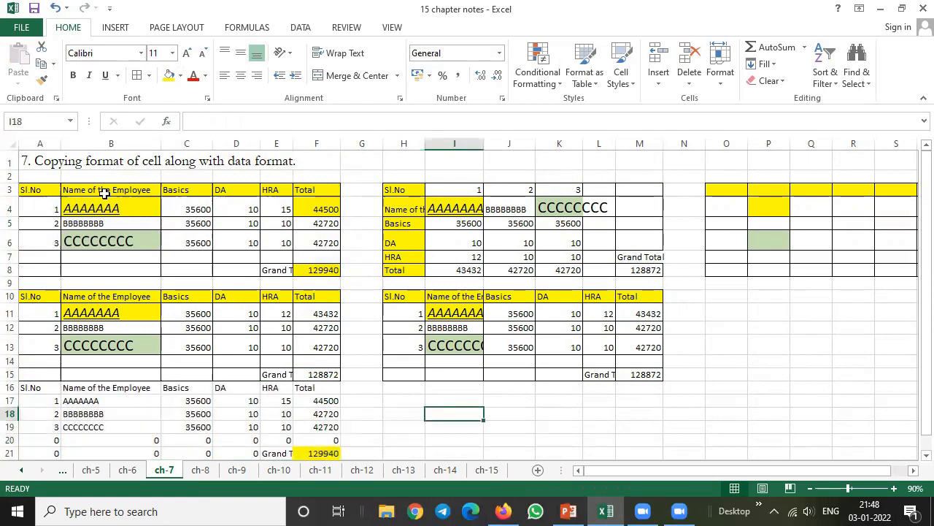
Copy the table A3:F8, paste it at H16 as a picture, and move the picture up beside the transposed table, around L4:S10
{"action": "left_click_drag", "start_coordinate": [34, 188], "coordinate": [319, 267]}
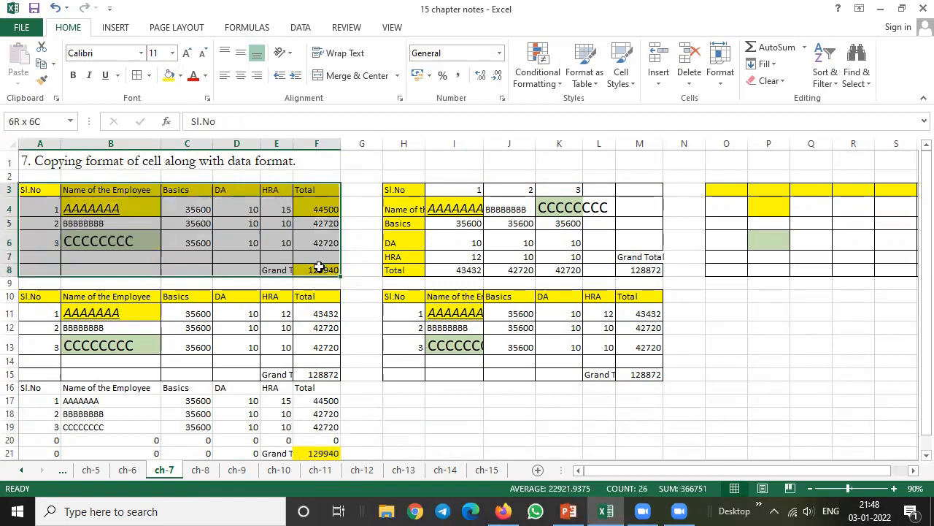
{"action": "left_click", "coordinate": [42, 65]}
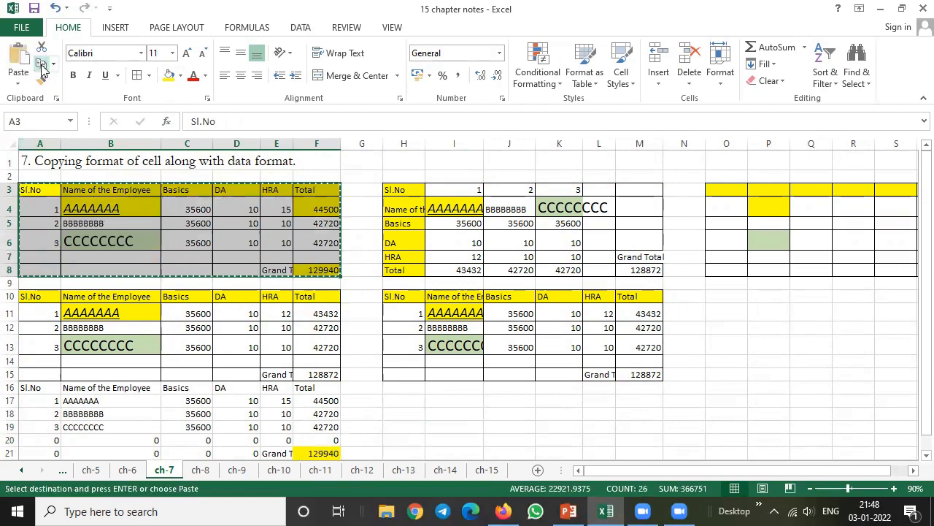
{"action": "left_click", "coordinate": [18, 83]}
{"action": "left_click", "coordinate": [402, 399]}
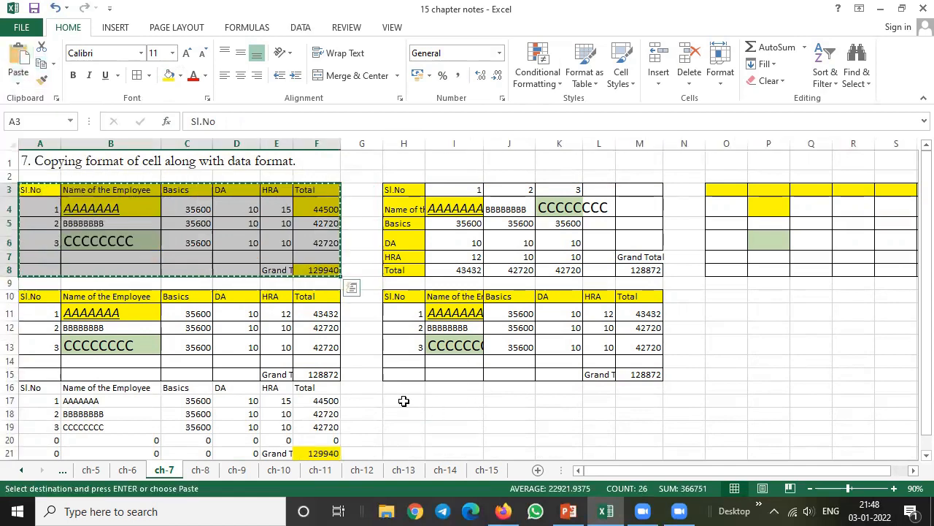
{"action": "left_click", "coordinate": [411, 394]}
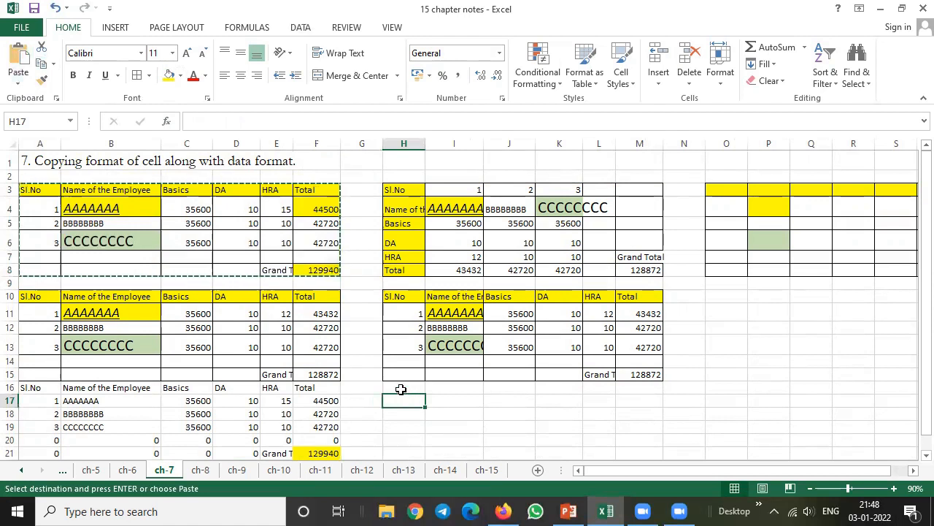
{"action": "left_click", "coordinate": [399, 388]}
{"action": "left_click", "coordinate": [19, 88]}
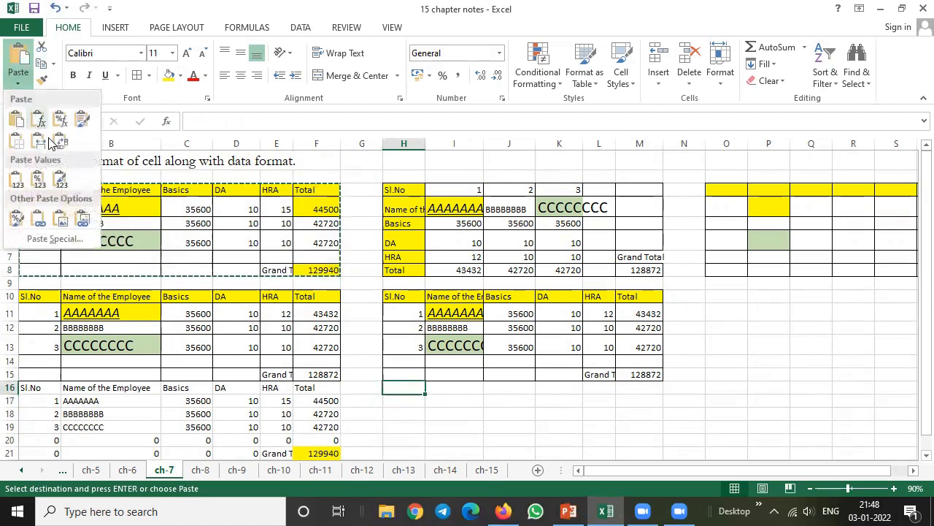
{"action": "left_click", "coordinate": [61, 228]}
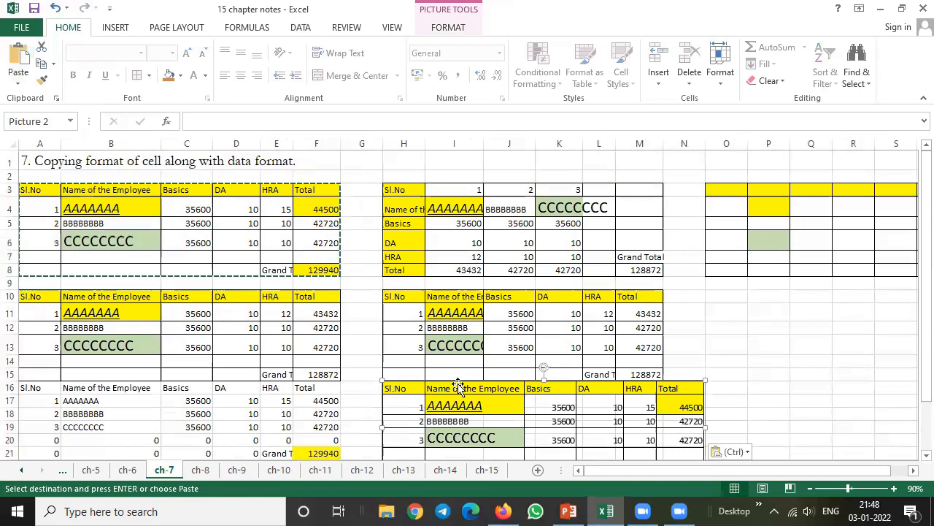
{"action": "left_click_drag", "start_coordinate": [514, 384], "coordinate": [701, 206]}
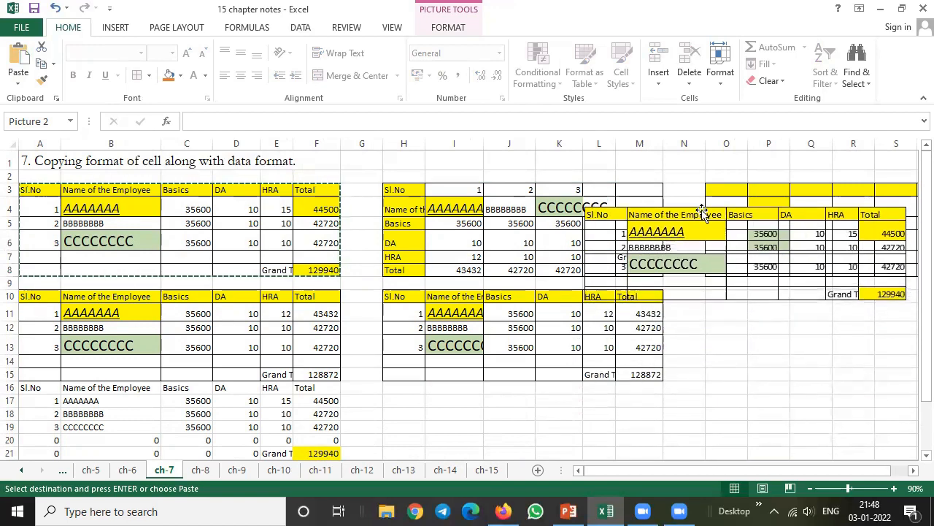
Paste the copied table at H16 as a linked picture and move it slightly up, over the Values & Source Formatting copy
{"action": "left_click", "coordinate": [403, 396]}
{"action": "left_click", "coordinate": [413, 387]}
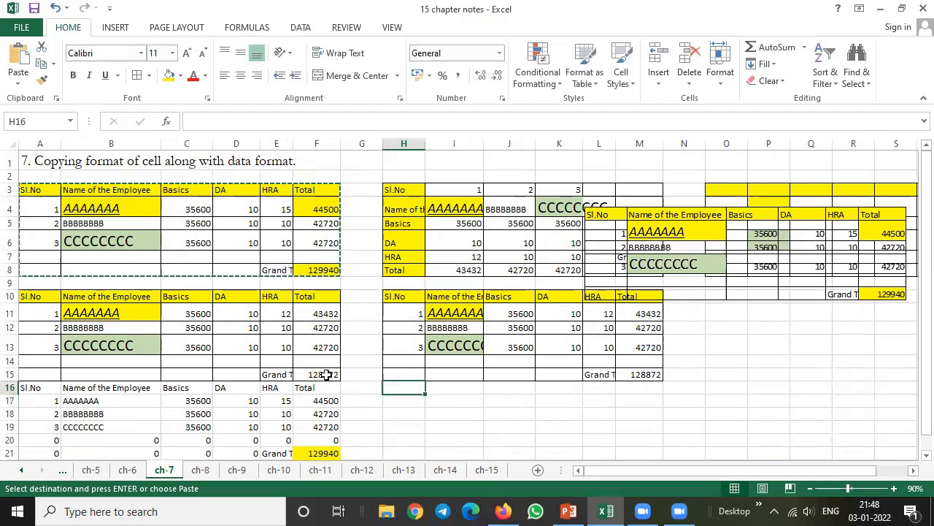
{"action": "left_click", "coordinate": [18, 76]}
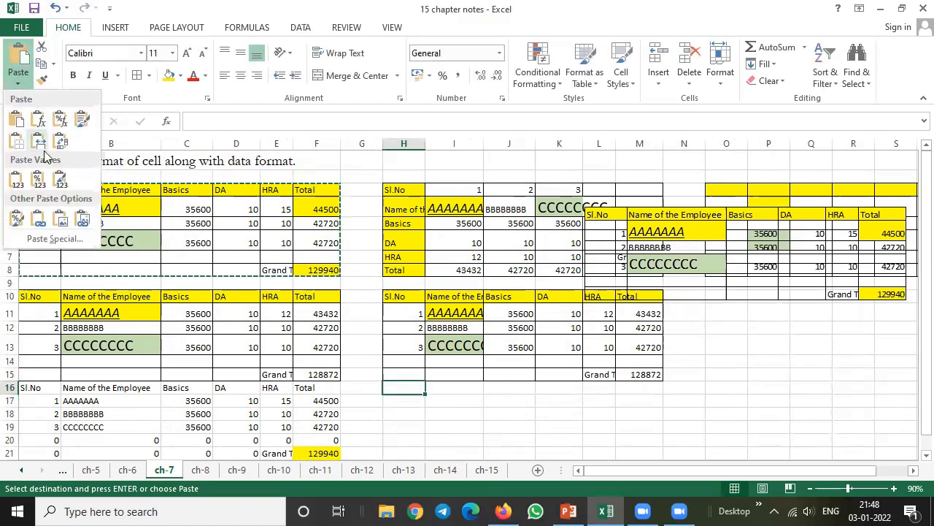
{"action": "left_click", "coordinate": [83, 219]}
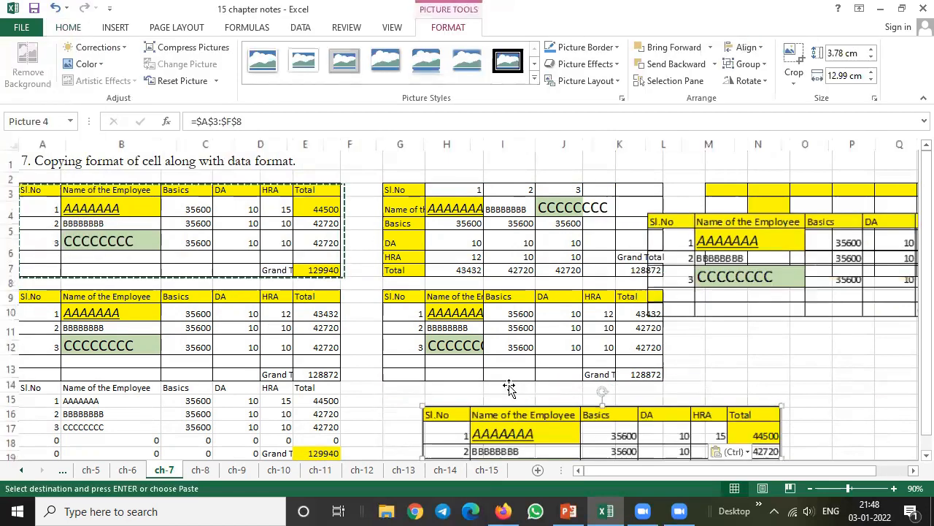
{"action": "left_click_drag", "start_coordinate": [507, 389], "coordinate": [596, 339]}
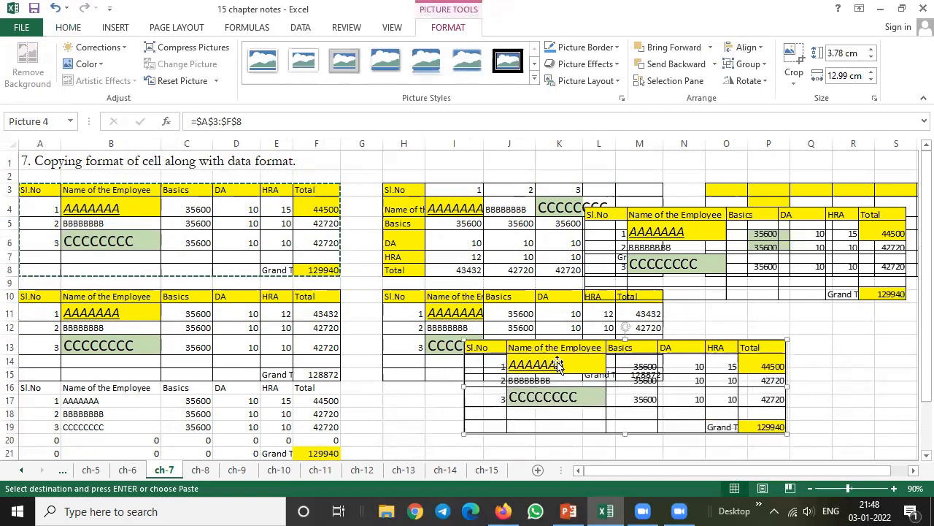
Set the first employee's HRA in E4 to 20 and check the source table's Grand Total in F8
{"action": "left_click", "coordinate": [274, 209]}
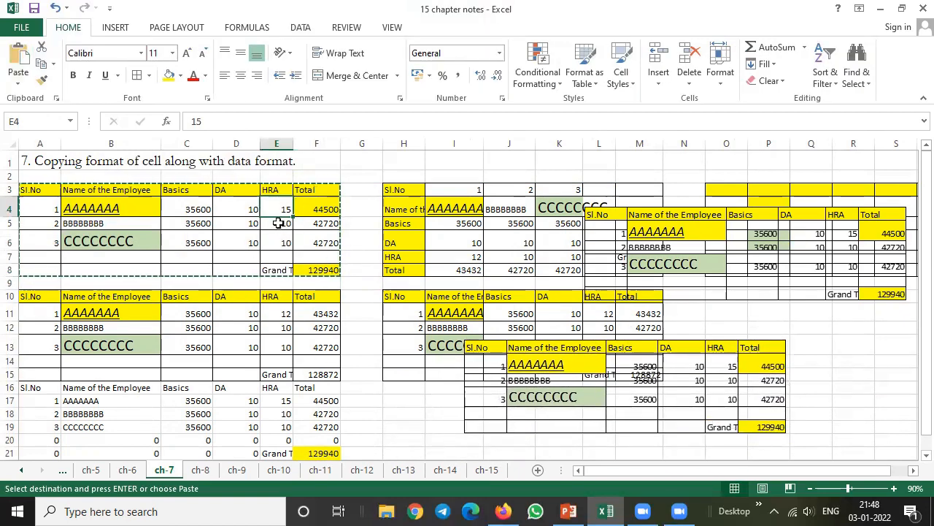
{"action": "type", "text": "2"}
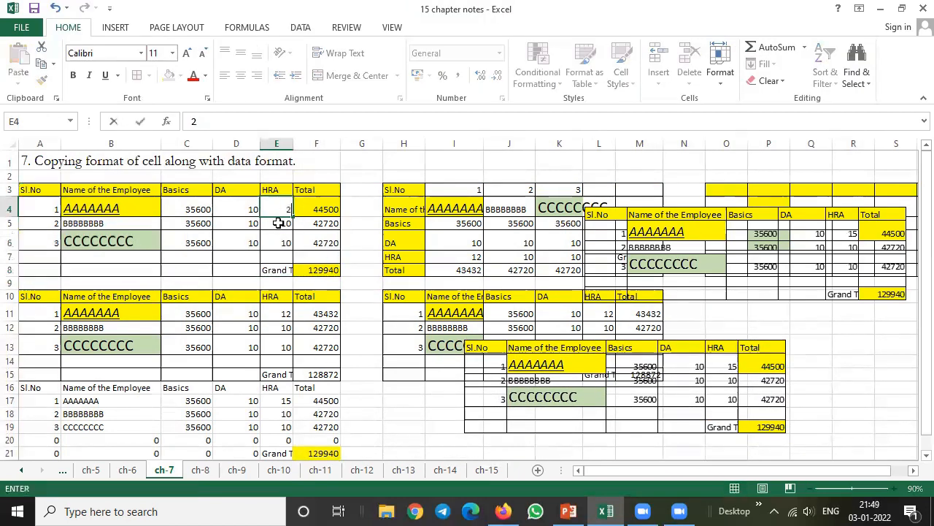
{"action": "type", "text": "0"}
{"action": "key", "text": "Return"}
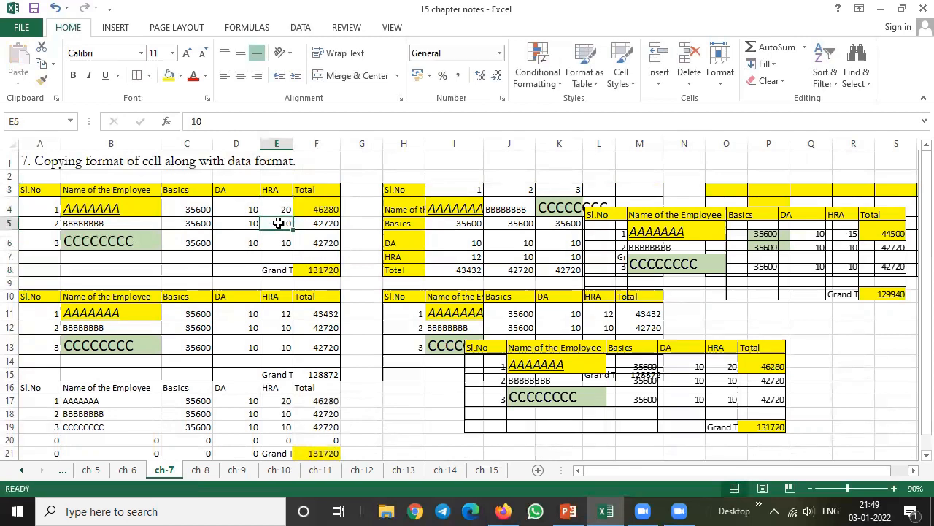
{"action": "left_click", "coordinate": [314, 269]}
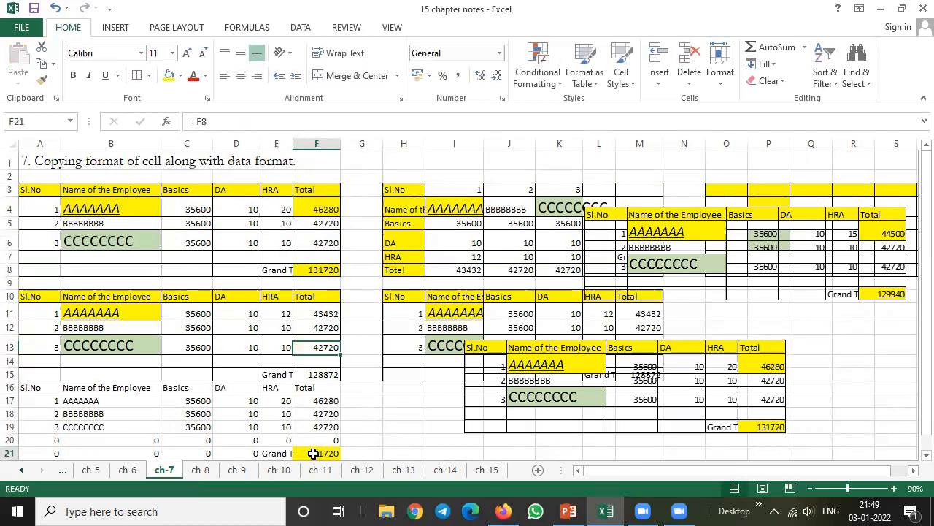
Reposition the linked picture around K12:Q18 and the static picture around L6:S12, and compare their Grand Totals with cells F21 and F8
{"action": "left_click", "coordinate": [316, 452]}
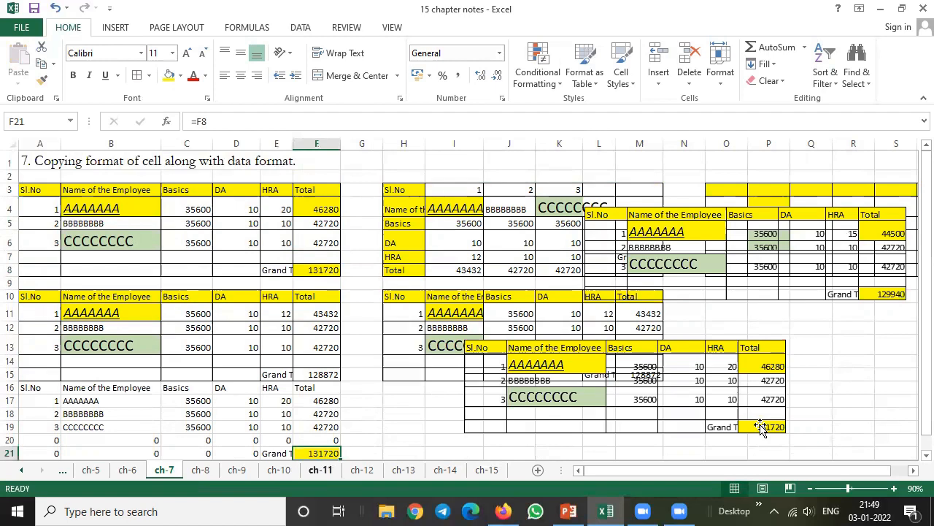
{"action": "left_click", "coordinate": [802, 425]}
{"action": "left_click_drag", "start_coordinate": [696, 340], "coordinate": [742, 311]}
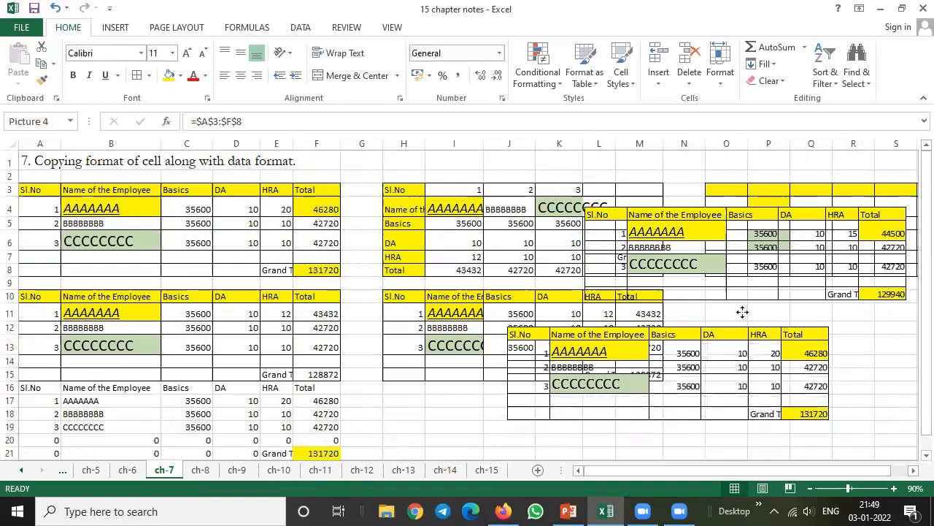
{"action": "left_click", "coordinate": [719, 219]}
{"action": "left_click_drag", "start_coordinate": [723, 209], "coordinate": [697, 181]}
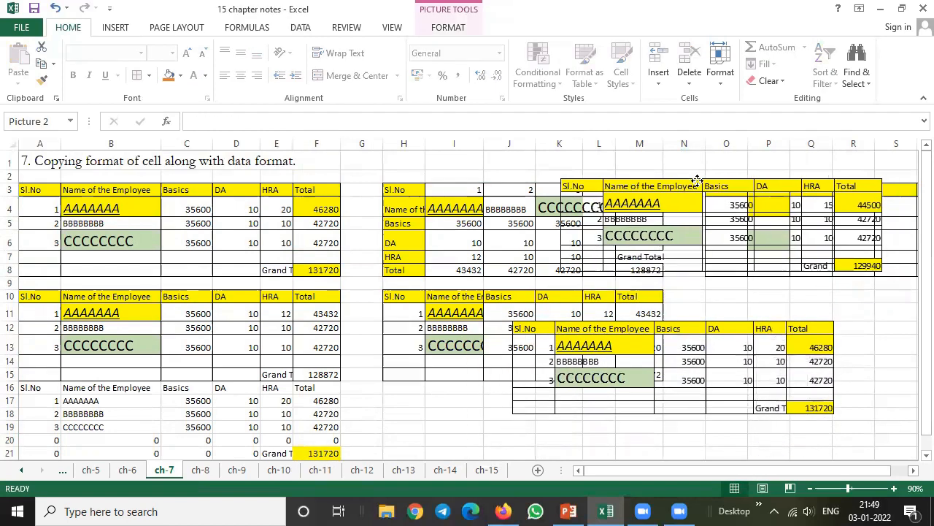
{"action": "left_click_drag", "start_coordinate": [722, 233], "coordinate": [748, 287]}
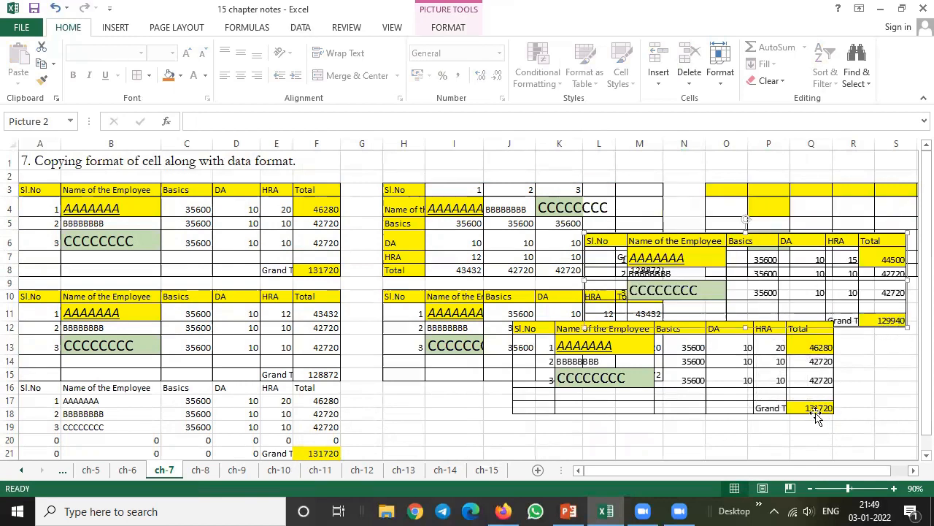
{"action": "left_click", "coordinate": [321, 453]}
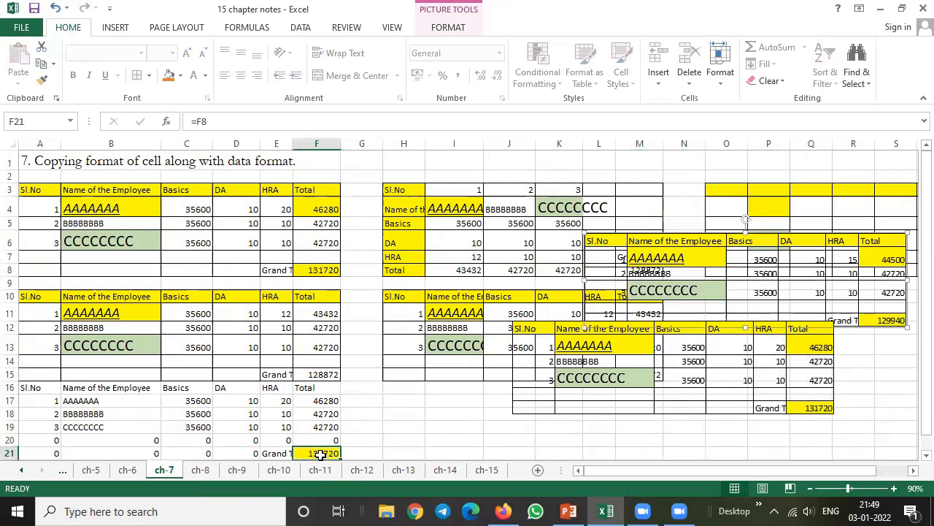
{"action": "left_click", "coordinate": [322, 271]}
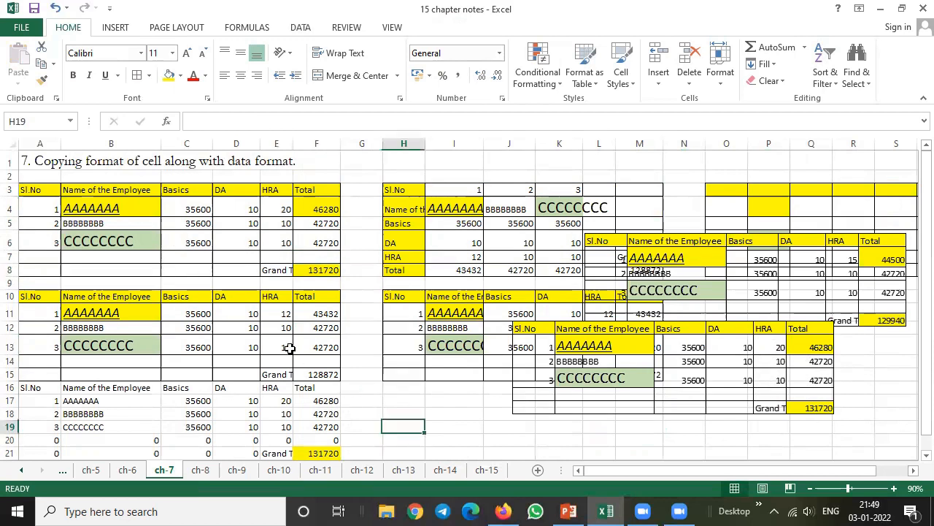
Copy the source table A3:F8 as a picture, as shown on screen in Picture format, and paste it at H18
{"action": "left_click_drag", "start_coordinate": [32, 189], "coordinate": [311, 268]}
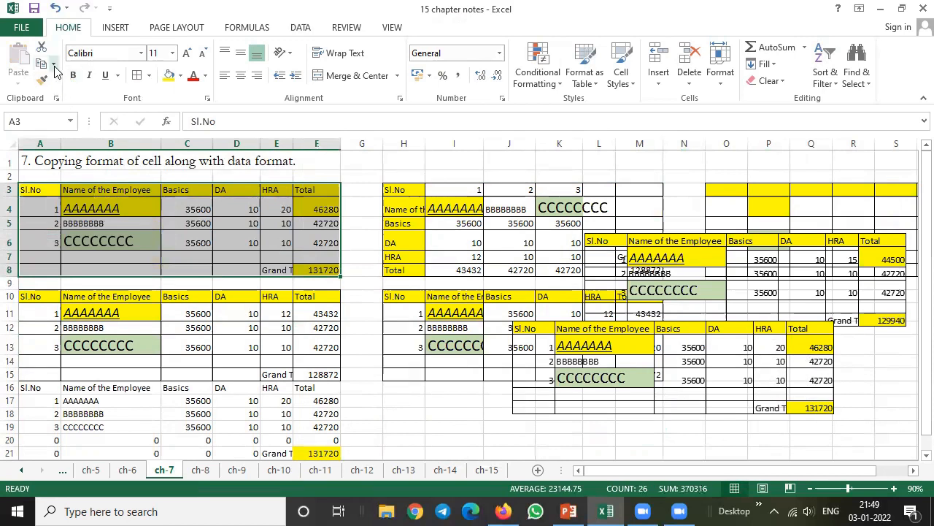
{"action": "left_click", "coordinate": [54, 64]}
{"action": "left_click", "coordinate": [85, 101]}
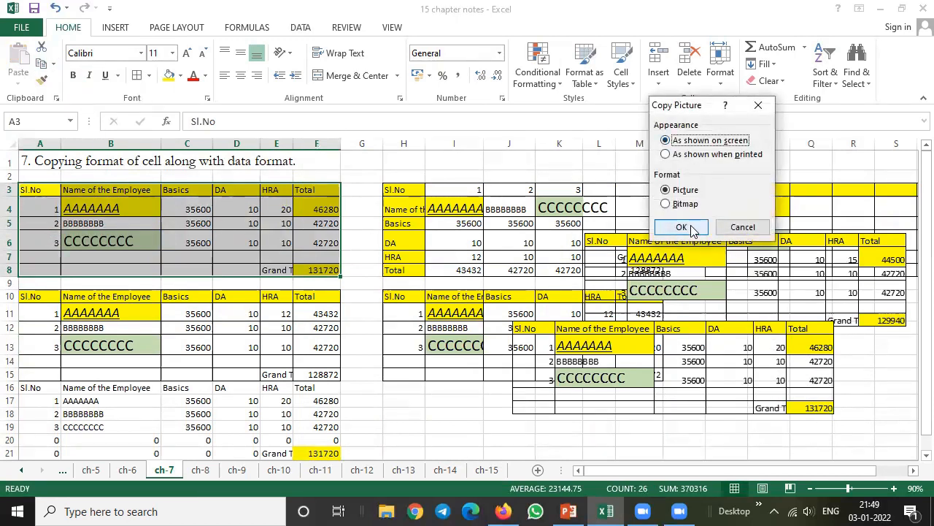
{"action": "left_click", "coordinate": [667, 228]}
{"action": "left_click", "coordinate": [412, 410]}
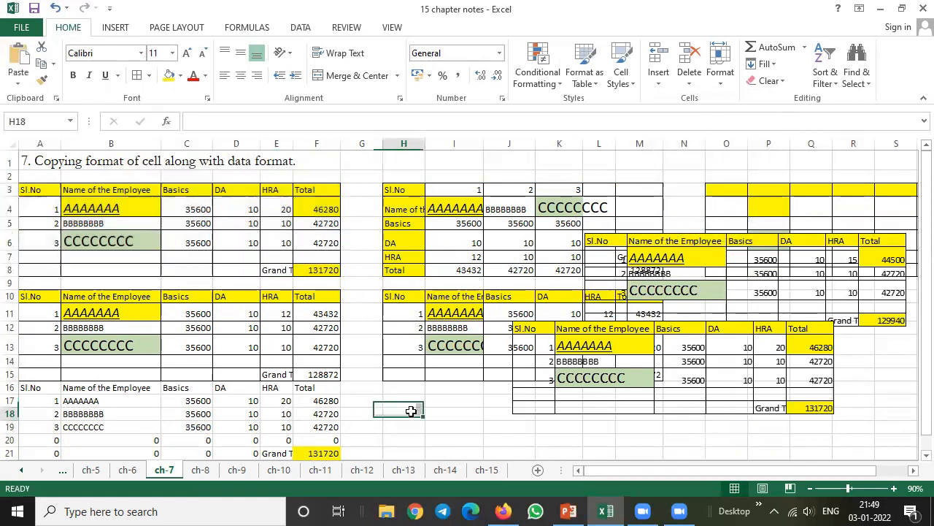
{"action": "left_click", "coordinate": [18, 62]}
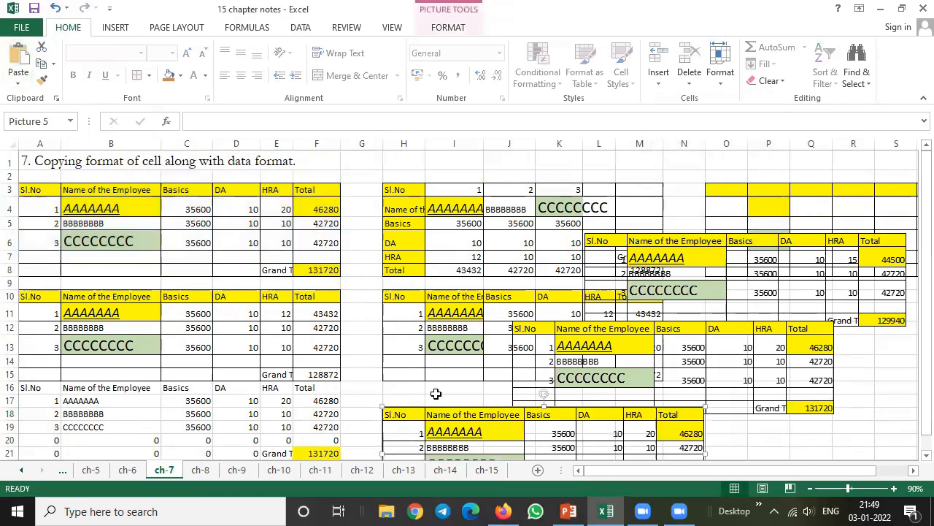
Move the newly pasted table picture over the source table and rotate it diagonally across columns B to G
{"action": "left_click_drag", "start_coordinate": [438, 413], "coordinate": [345, 247]}
{"action": "left_click_drag", "start_coordinate": [423, 260], "coordinate": [237, 174]}
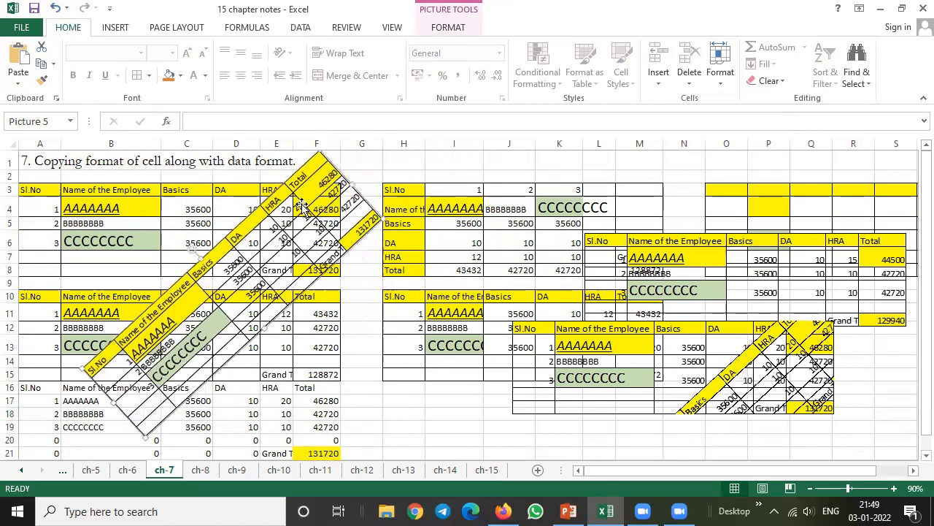
{"action": "left_click", "coordinate": [506, 424]}
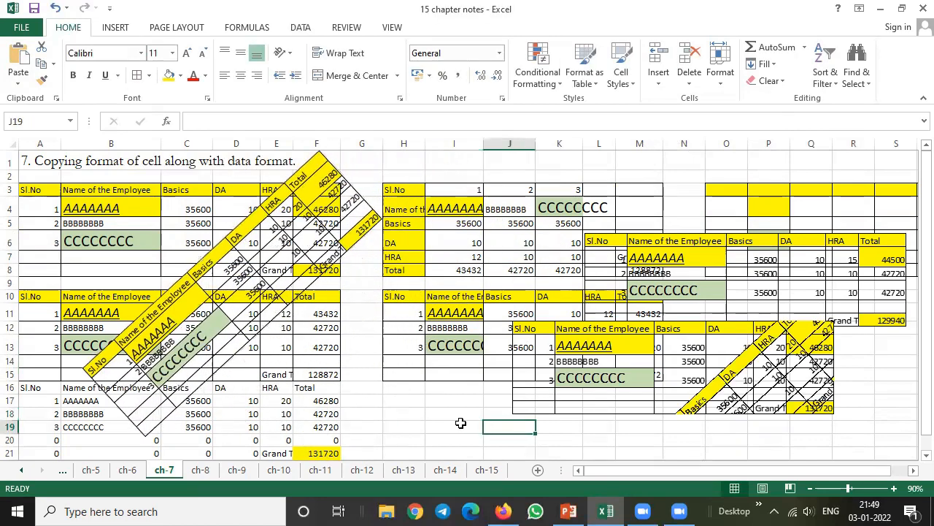
Switch to the ch-8 sheet and fill the heading cells A1:E1 with yellow
{"action": "left_click", "coordinate": [202, 470]}
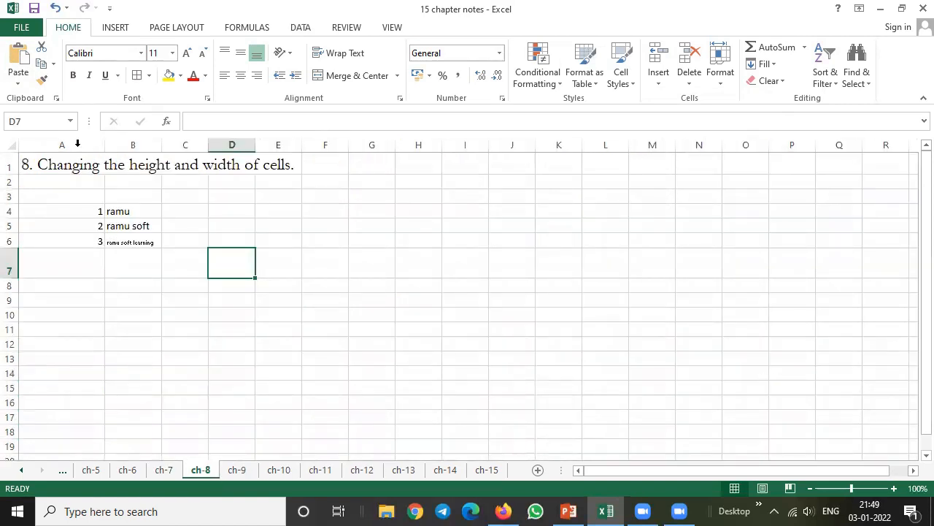
{"action": "left_click_drag", "start_coordinate": [28, 160], "coordinate": [276, 159]}
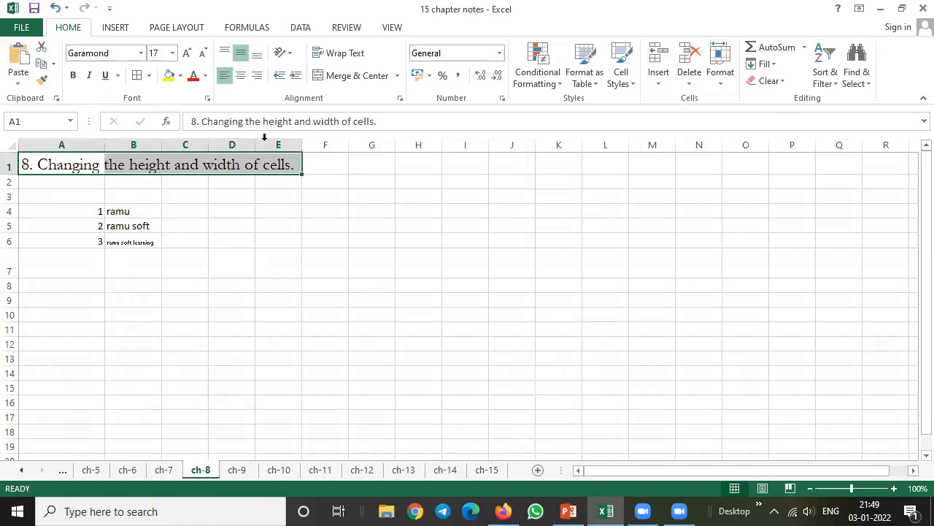
{"action": "left_click", "coordinate": [168, 78]}
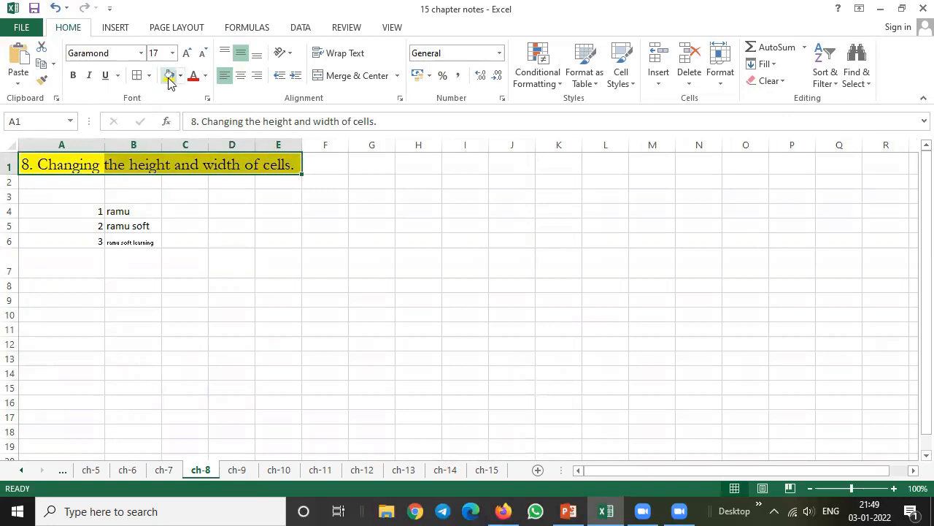
Widen column B freehand to about 18.7 so its text fits, and make row 4 noticeably taller
{"action": "left_click", "coordinate": [120, 211]}
{"action": "left_click_drag", "start_coordinate": [162, 144], "coordinate": [204, 144]}
{"action": "left_click_drag", "start_coordinate": [12, 219], "coordinate": [16, 240]}
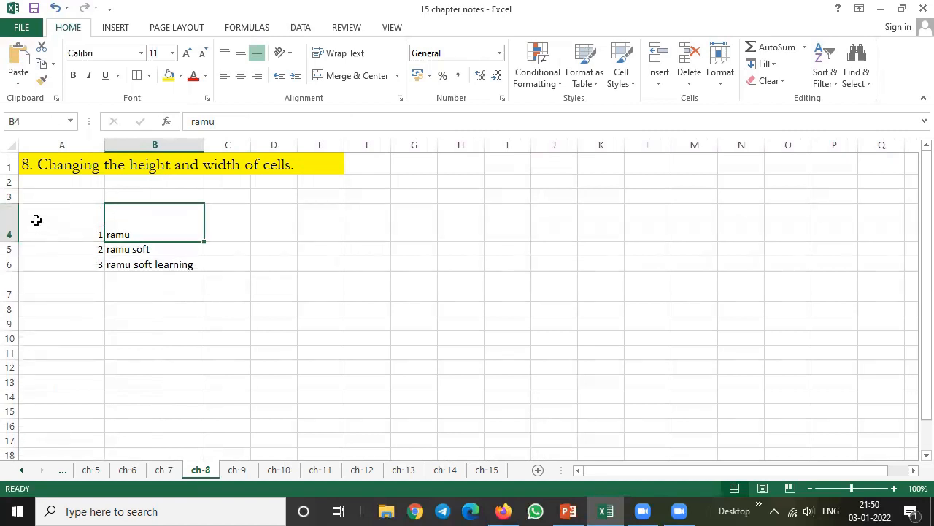
Set the height of row 5 to 30
{"action": "left_click", "coordinate": [10, 249]}
{"action": "right_click", "coordinate": [11, 248]}
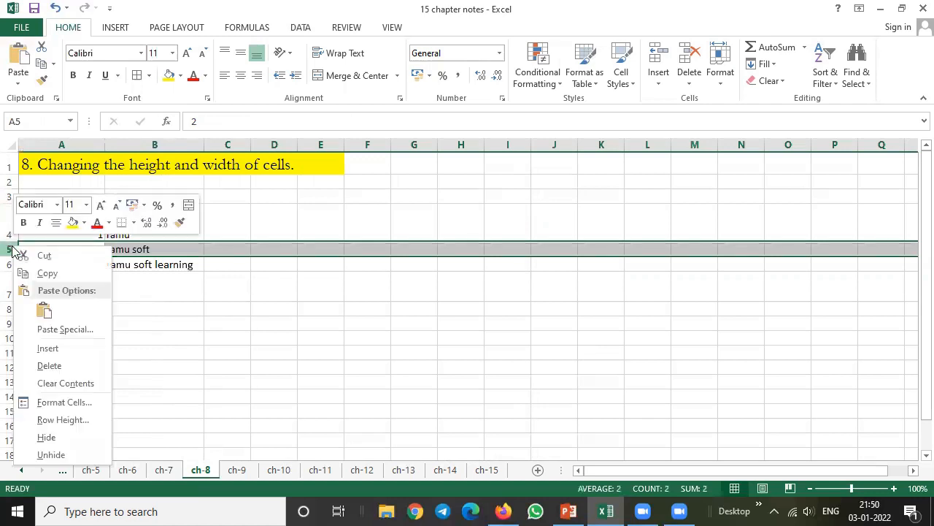
{"action": "left_click", "coordinate": [81, 427]}
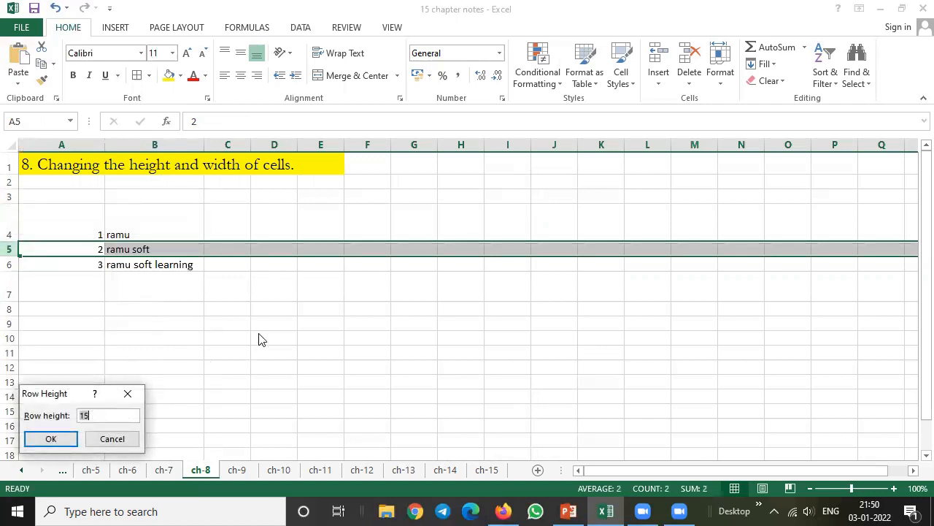
{"action": "left_click_drag", "start_coordinate": [63, 390], "coordinate": [290, 245]}
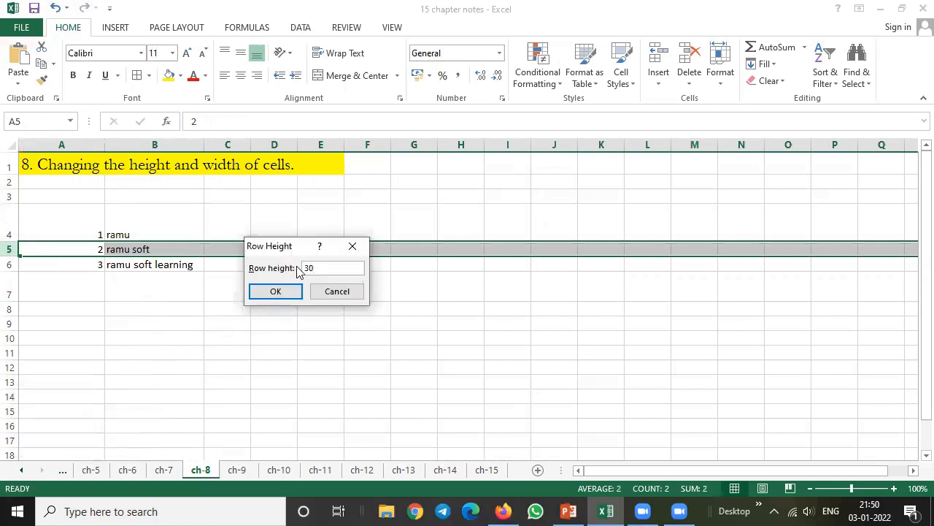
{"action": "left_click", "coordinate": [274, 291]}
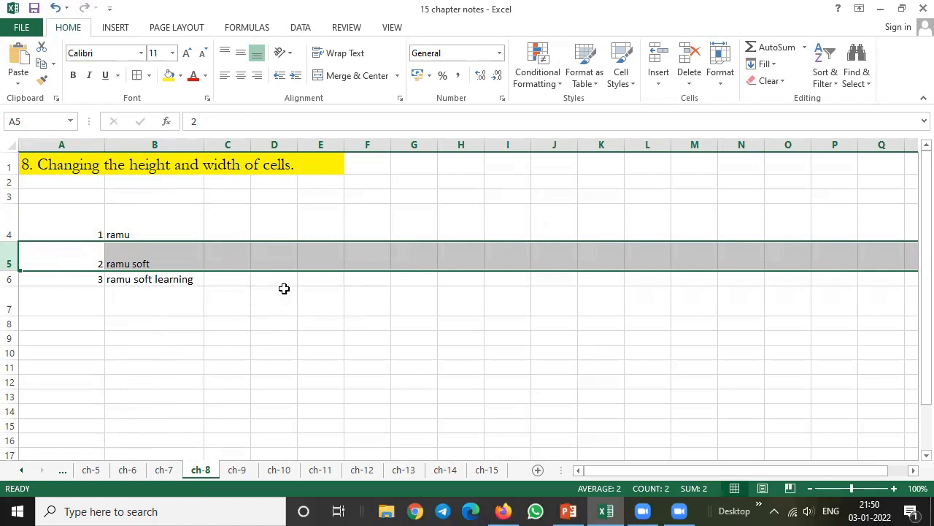
Set the height of rows 4 to 8 to 30
{"action": "left_click", "coordinate": [229, 319]}
{"action": "left_click_drag", "start_coordinate": [10, 230], "coordinate": [6, 319]}
{"action": "right_click", "coordinate": [8, 264]}
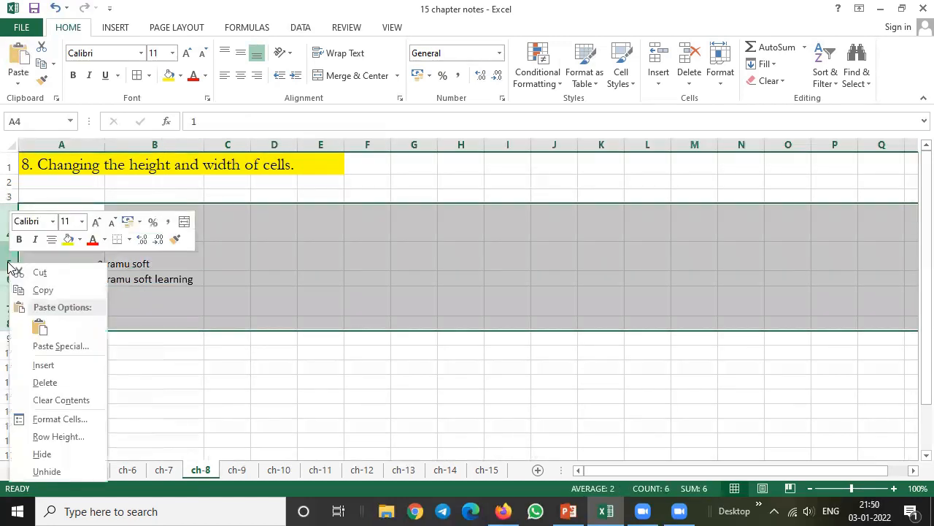
{"action": "left_click", "coordinate": [70, 437]}
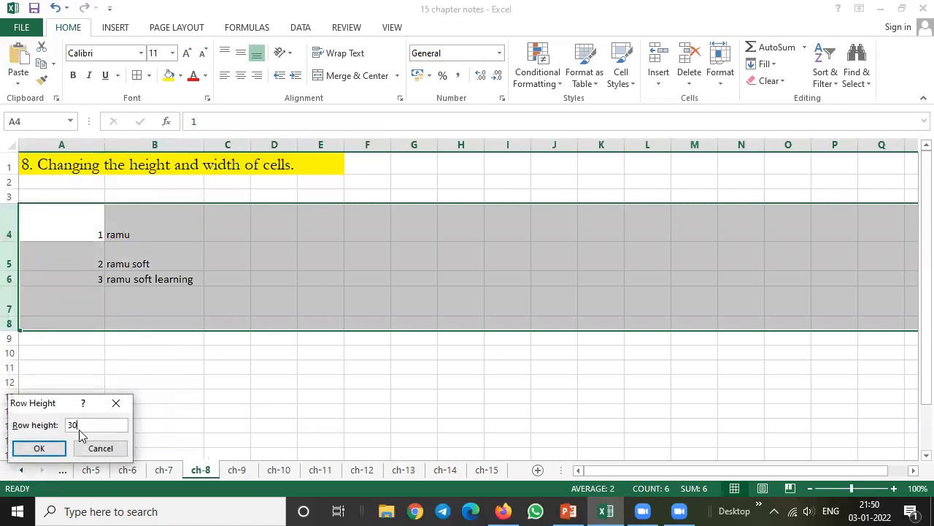
{"action": "left_click", "coordinate": [33, 447]}
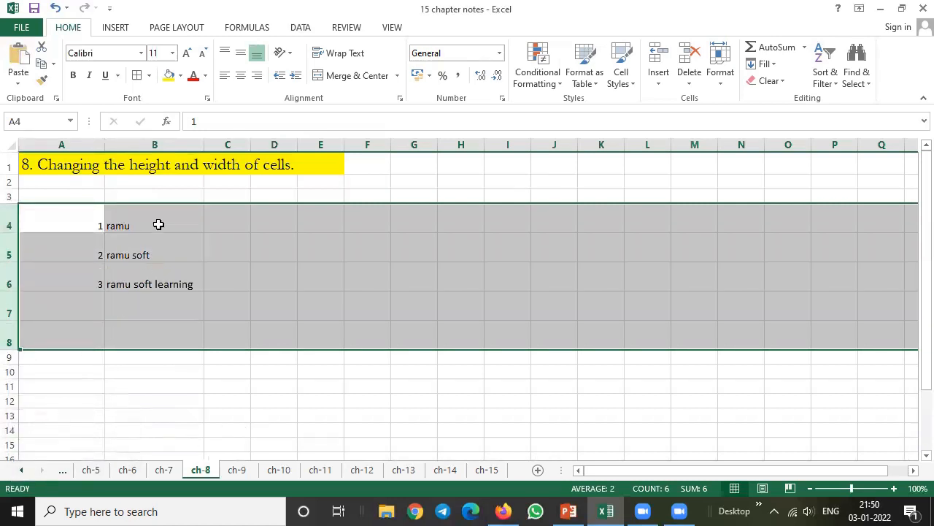
Set the width of column B to 25
{"action": "left_click", "coordinate": [162, 137]}
{"action": "right_click", "coordinate": [163, 137]}
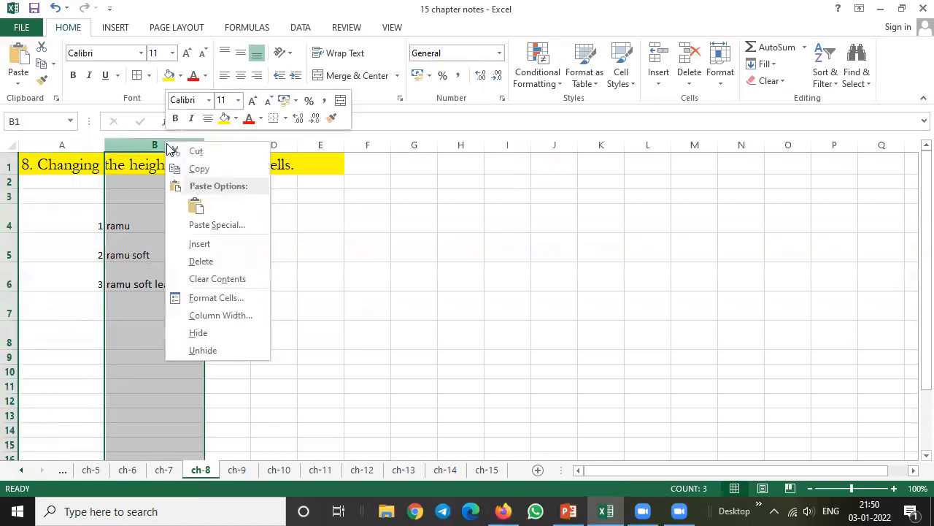
{"action": "left_click", "coordinate": [231, 311]}
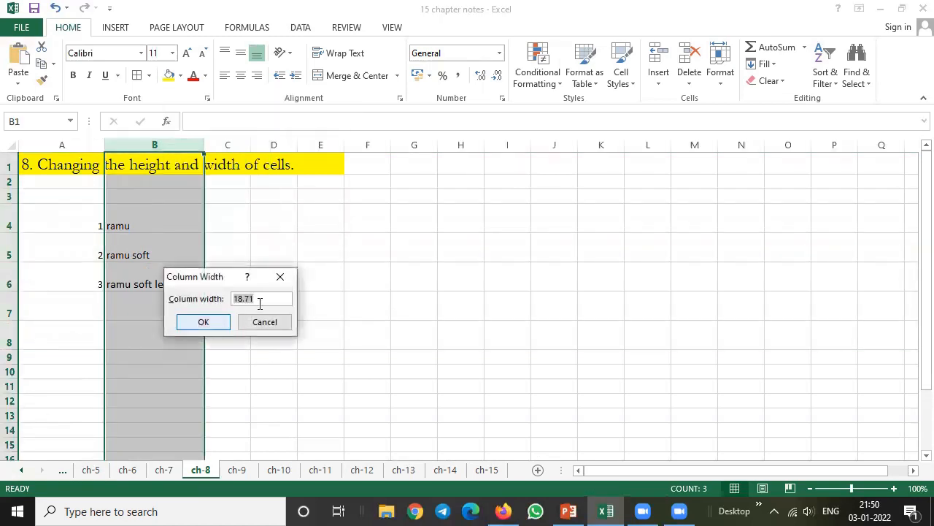
{"action": "type", "text": "25"}
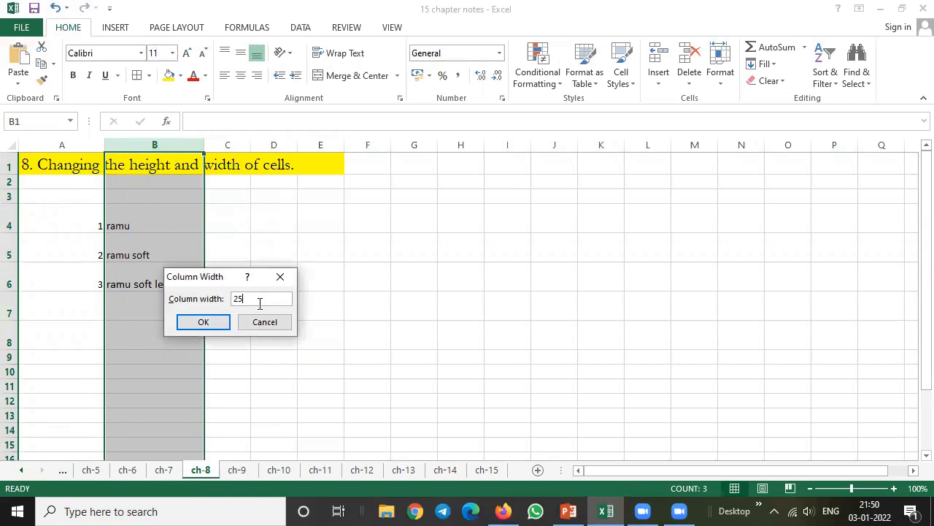
{"action": "left_click", "coordinate": [194, 322]}
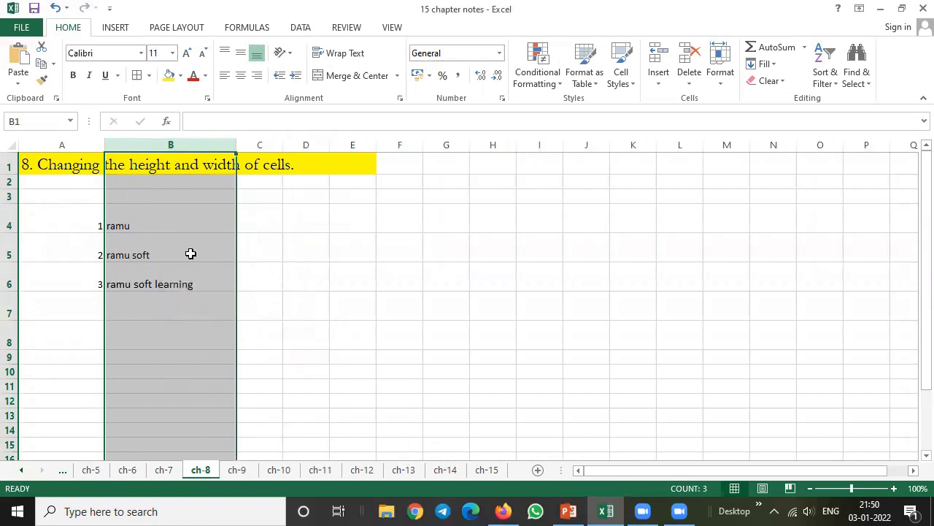
Set the width of columns B to G to 25 and select cell B4
{"action": "left_click_drag", "start_coordinate": [204, 143], "coordinate": [423, 144]}
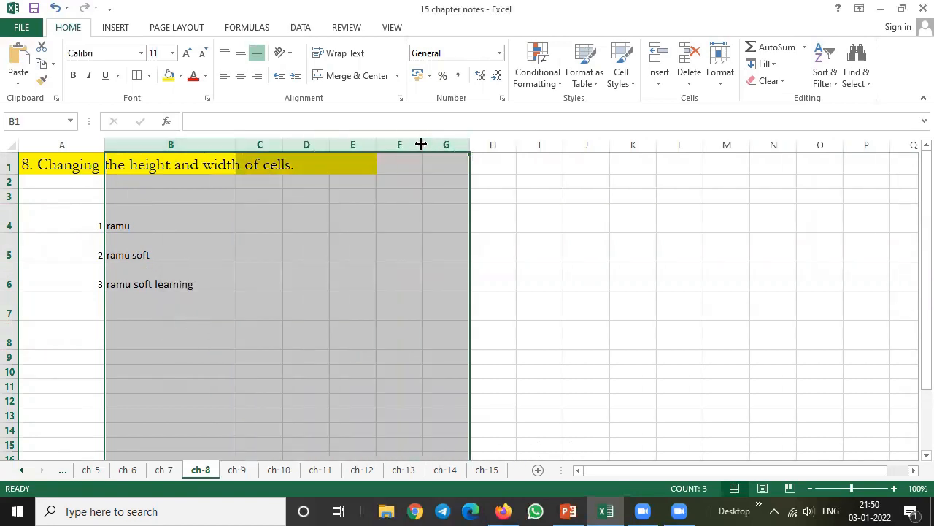
{"action": "right_click", "coordinate": [421, 149]}
{"action": "left_click", "coordinate": [483, 318]}
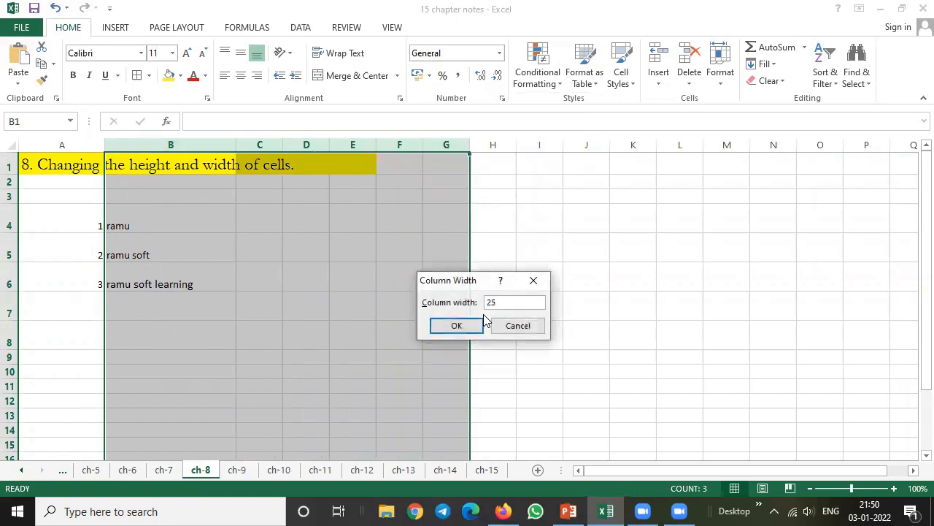
{"action": "left_click", "coordinate": [469, 327]}
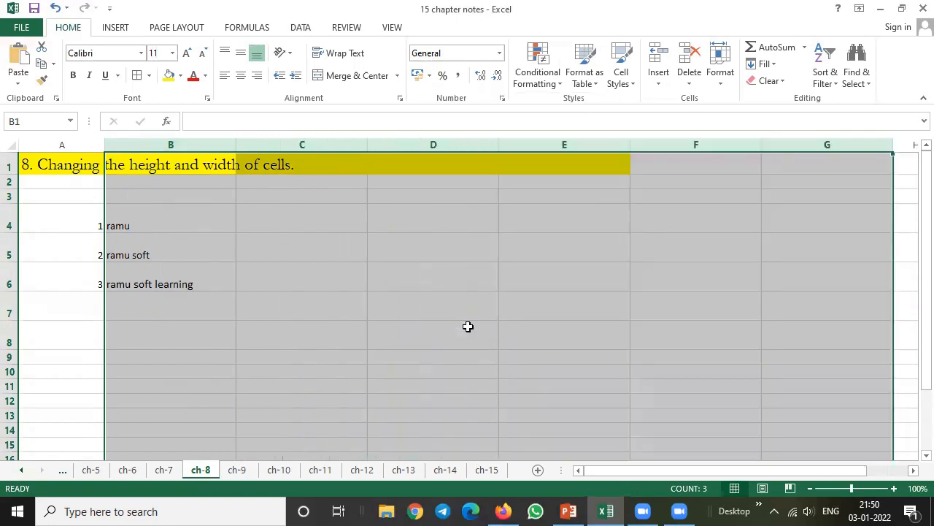
{"action": "left_click", "coordinate": [169, 213]}
{"action": "left_click", "coordinate": [172, 163]}
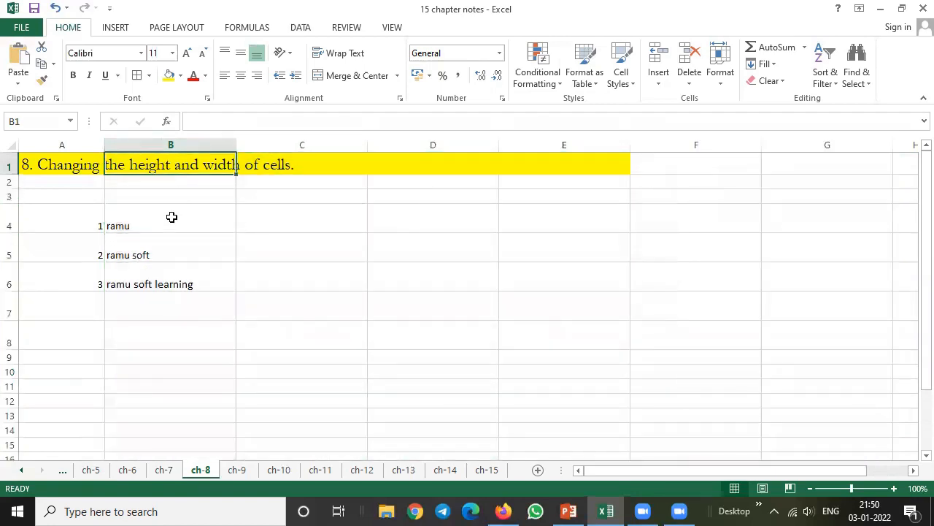
{"action": "left_click", "coordinate": [165, 221]}
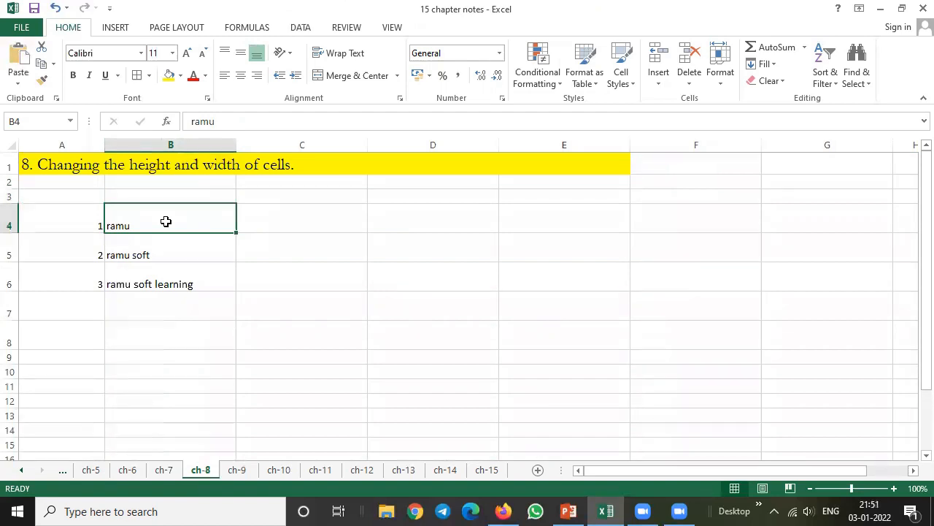
Switch to the ch-9 sheet and fill the heading cells A1:B1 with yellow
{"action": "left_click", "coordinate": [240, 470]}
{"action": "left_click", "coordinate": [319, 178]}
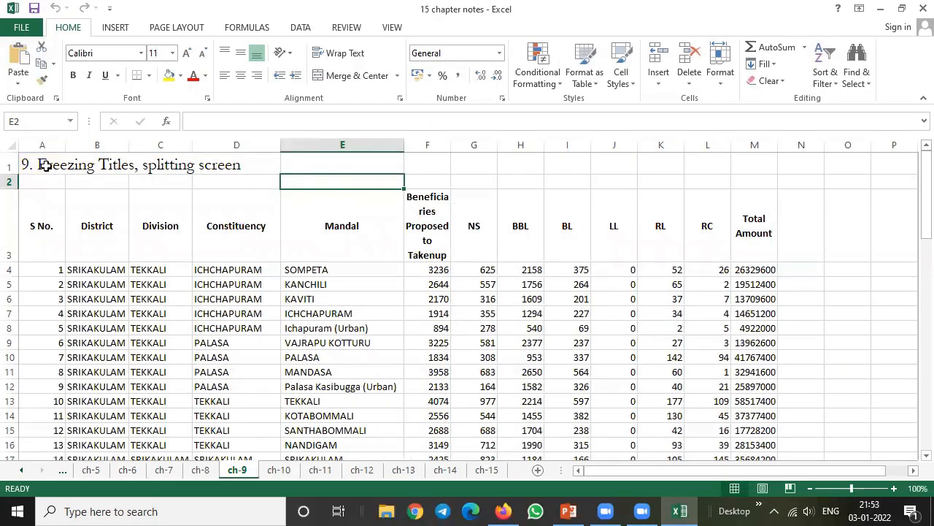
{"action": "left_click_drag", "start_coordinate": [44, 165], "coordinate": [95, 167]}
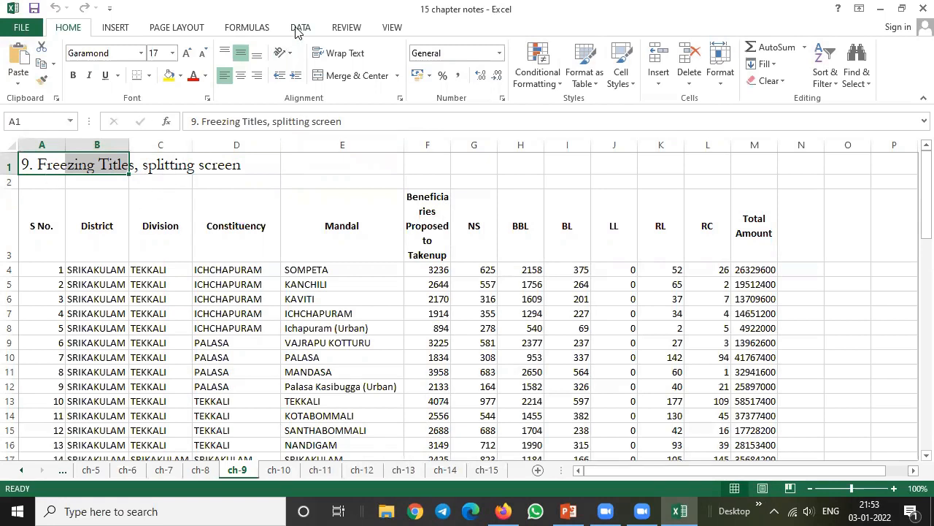
{"action": "left_click", "coordinate": [169, 76]}
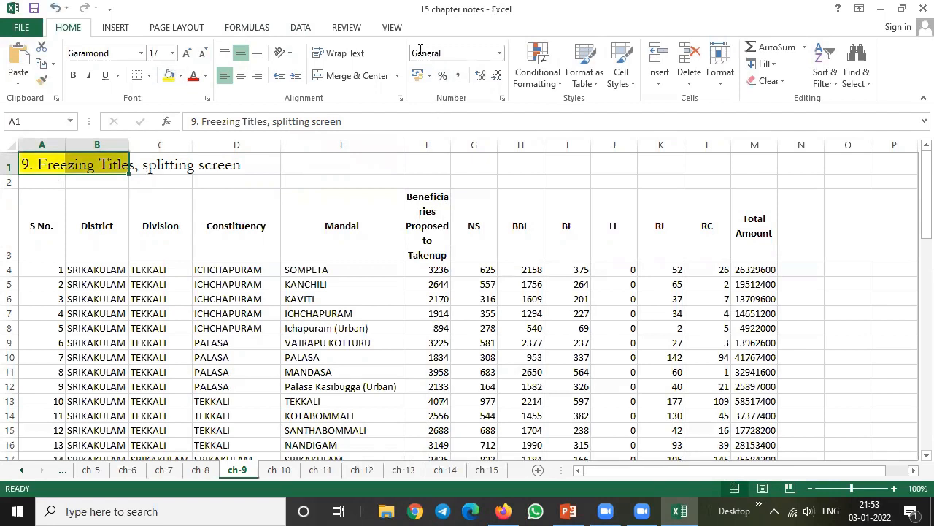
Hide the 15 chapter notes workbook window and unhide it again
{"action": "left_click", "coordinate": [391, 28]}
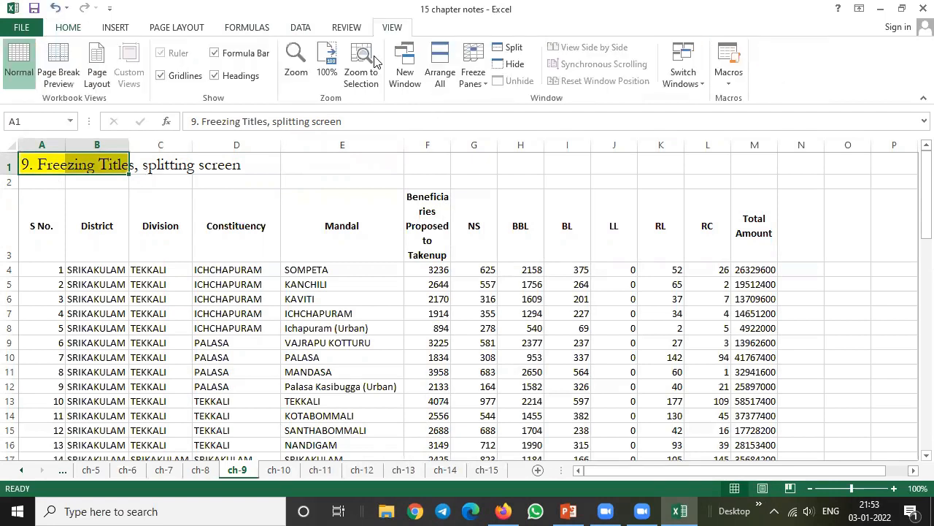
{"action": "left_click", "coordinate": [460, 239]}
{"action": "left_click", "coordinate": [427, 144]}
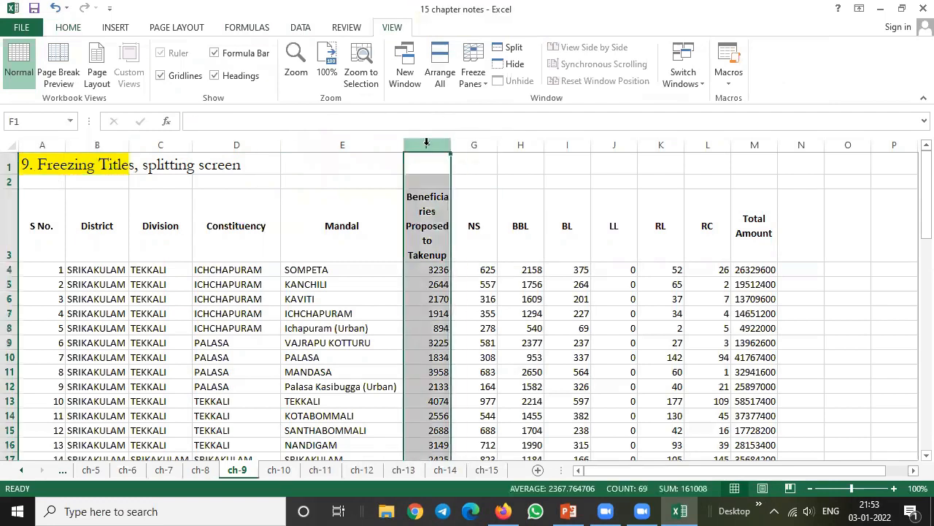
{"action": "left_click", "coordinate": [512, 65]}
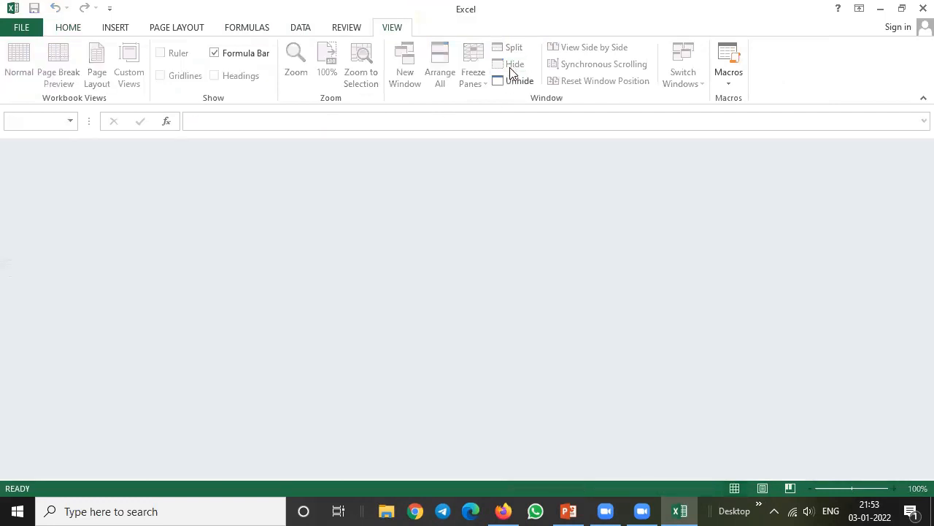
{"action": "left_click", "coordinate": [517, 82]}
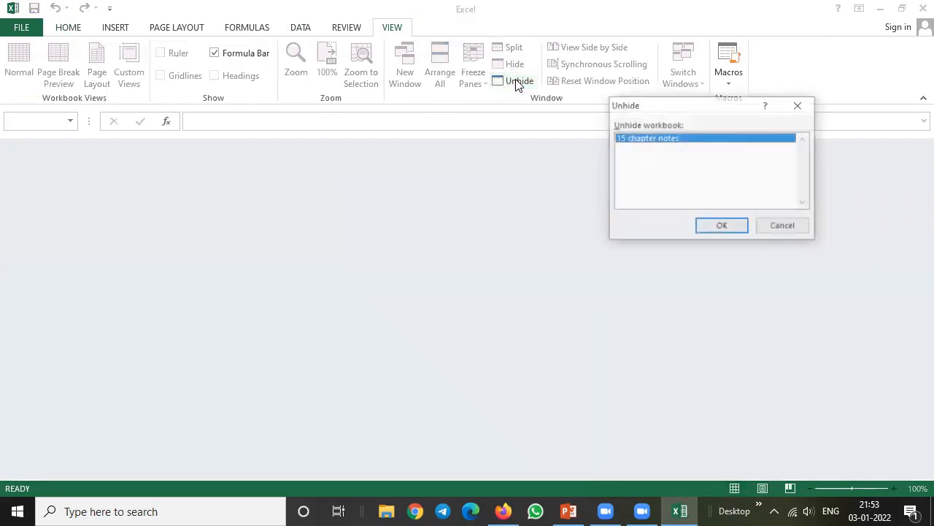
{"action": "left_click", "coordinate": [715, 228]}
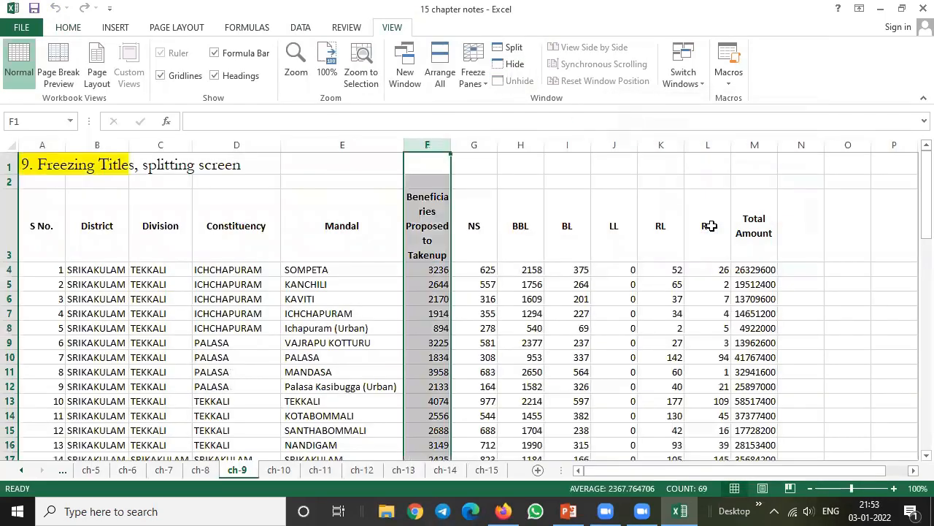
Hide rows 1 and 2 above the table headings on the ch-9 sheet
{"action": "left_click", "coordinate": [509, 260]}
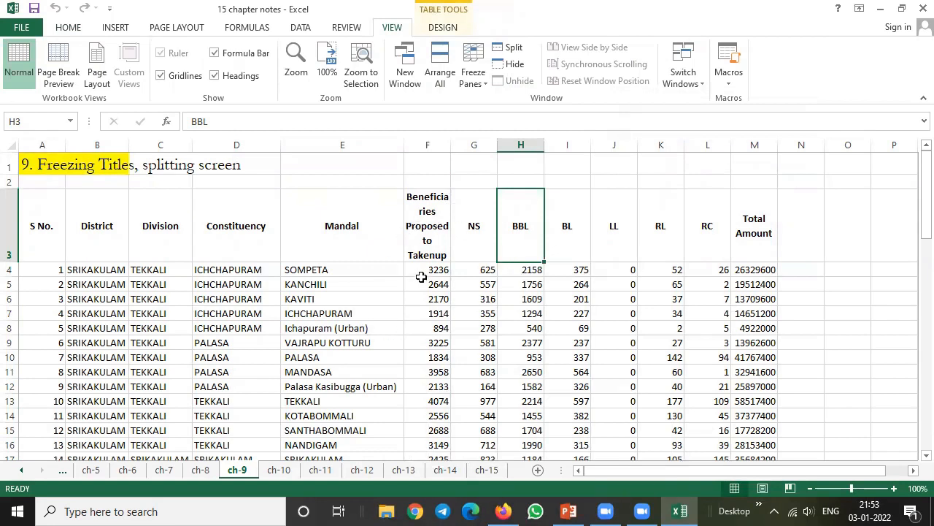
{"action": "left_click", "coordinate": [433, 144]}
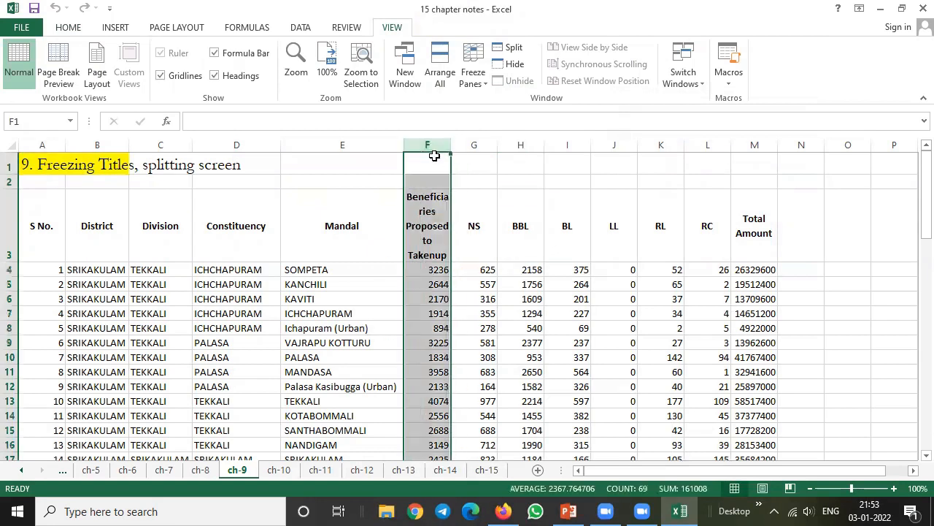
{"action": "left_click", "coordinate": [475, 192]}
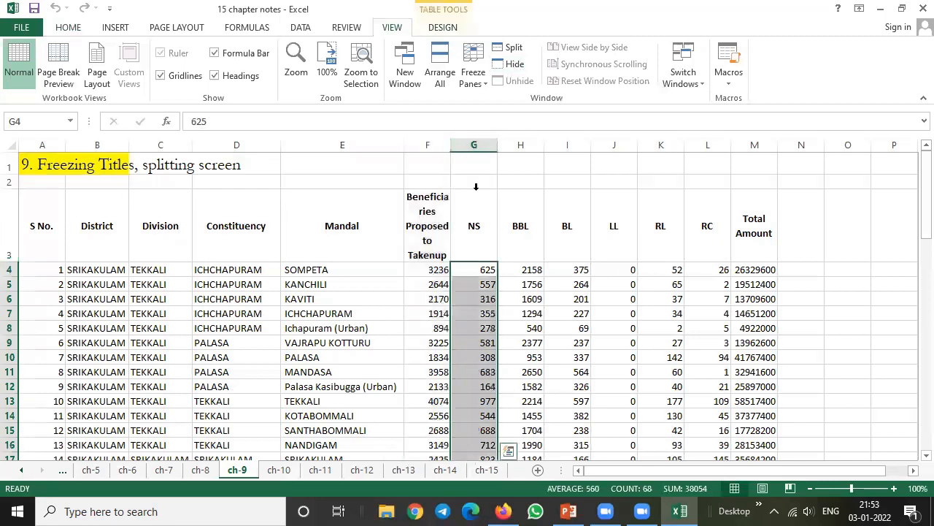
{"action": "left_click_drag", "start_coordinate": [12, 165], "coordinate": [11, 180]}
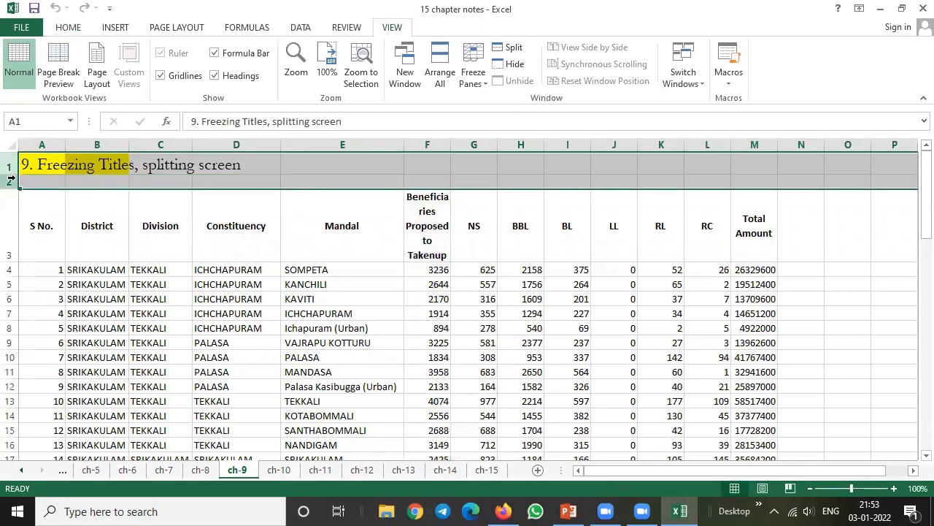
{"action": "right_click", "coordinate": [12, 181]}
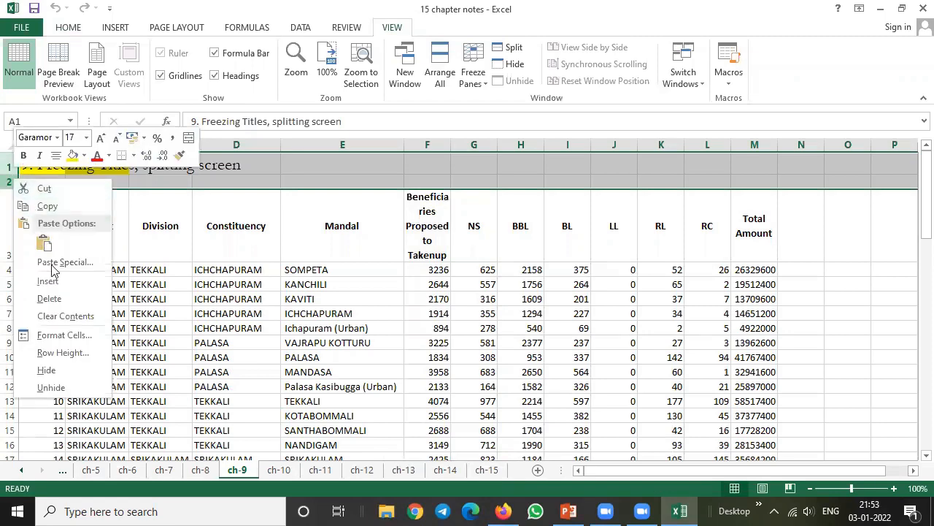
{"action": "left_click", "coordinate": [70, 370]}
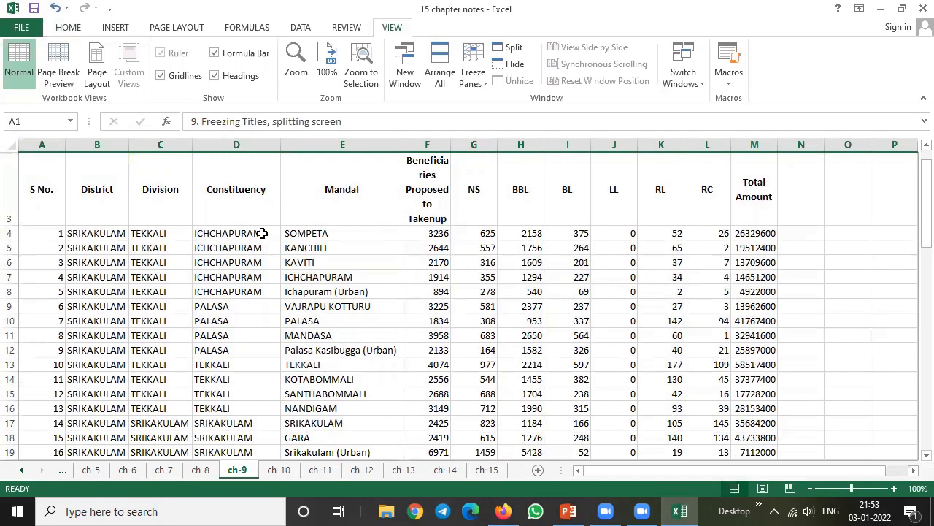
Freeze the top row so the table headings in row 3 stay in view
{"action": "left_click_drag", "start_coordinate": [52, 192], "coordinate": [704, 208]}
{"action": "scroll", "coordinate": [395, 286], "scroll_direction": "down", "scroll_amount": 7}
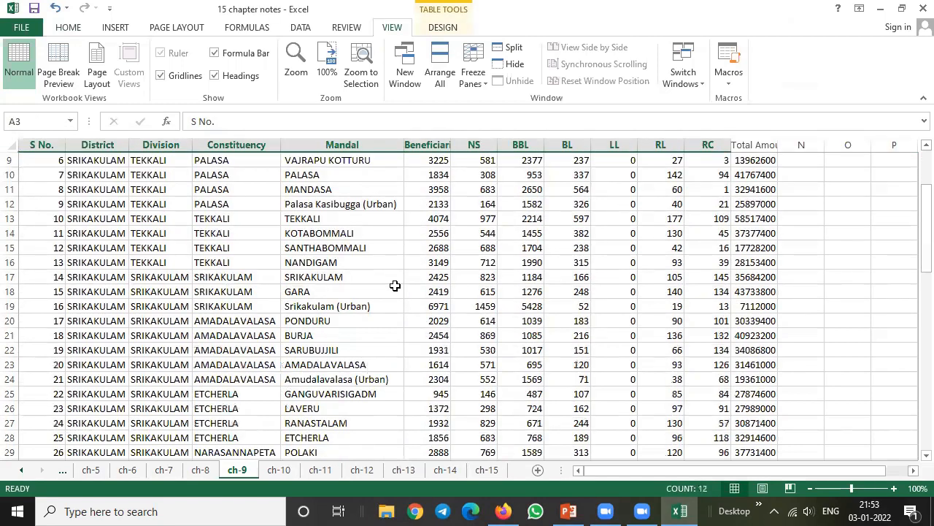
{"action": "scroll", "coordinate": [391, 289], "scroll_direction": "up", "scroll_amount": 2}
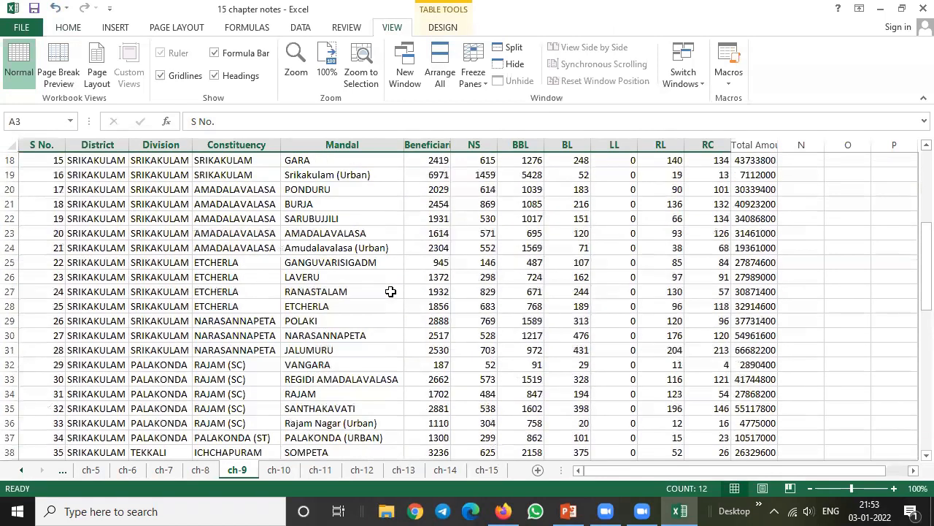
{"action": "scroll", "coordinate": [389, 292], "scroll_direction": "up", "scroll_amount": 5}
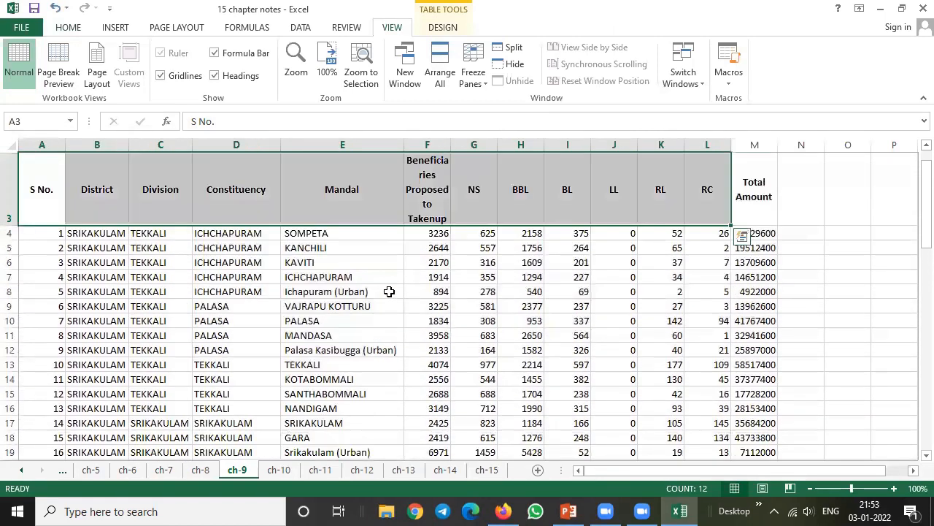
{"action": "left_click", "coordinate": [754, 189]}
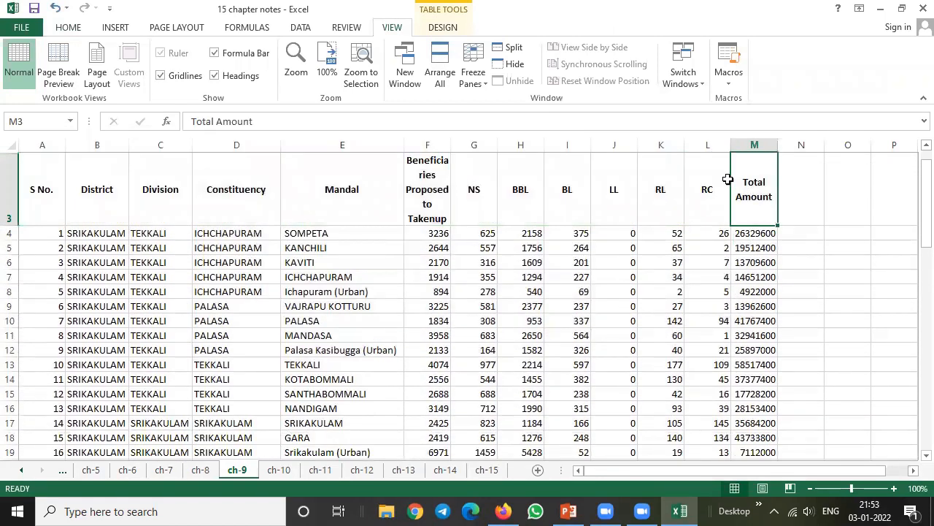
{"action": "left_click", "coordinate": [482, 82]}
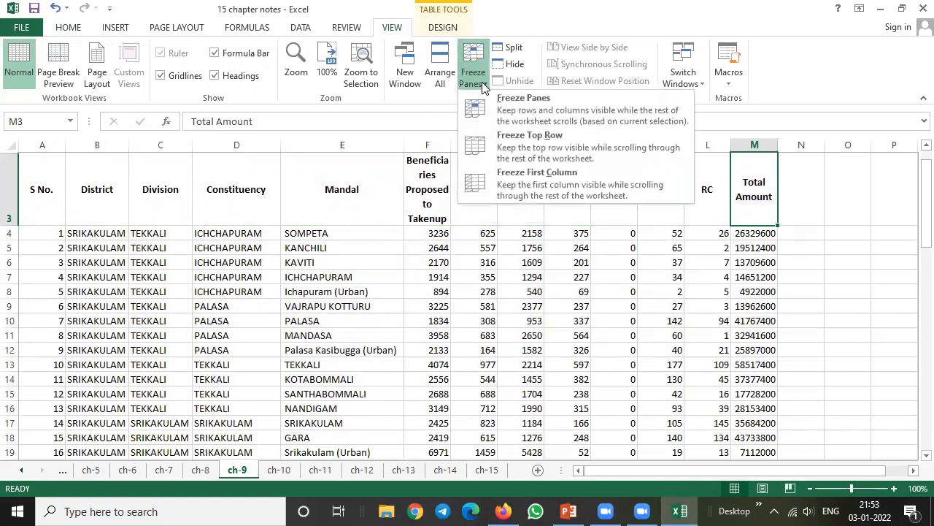
{"action": "left_click", "coordinate": [527, 146]}
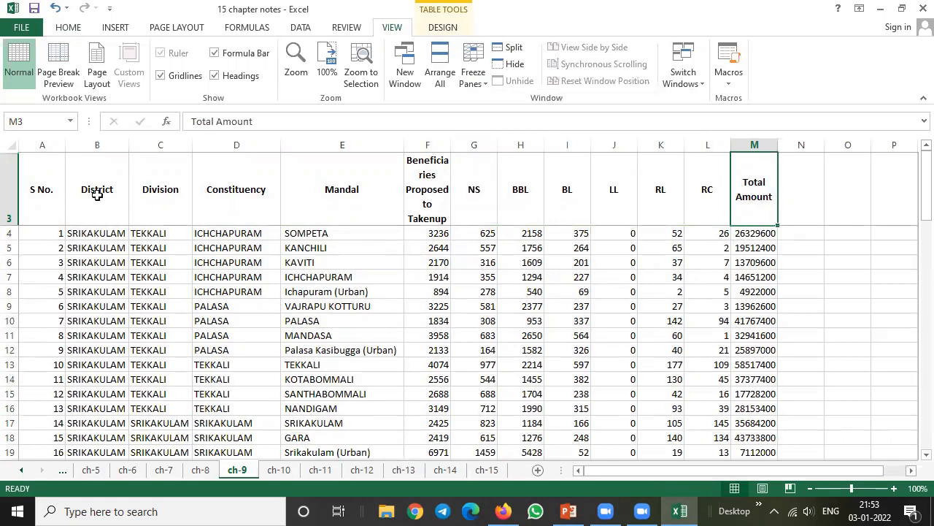
{"action": "scroll", "coordinate": [345, 267], "scroll_direction": "down", "scroll_amount": 1}
{"action": "scroll", "coordinate": [344, 267], "scroll_direction": "up", "scroll_amount": 1}
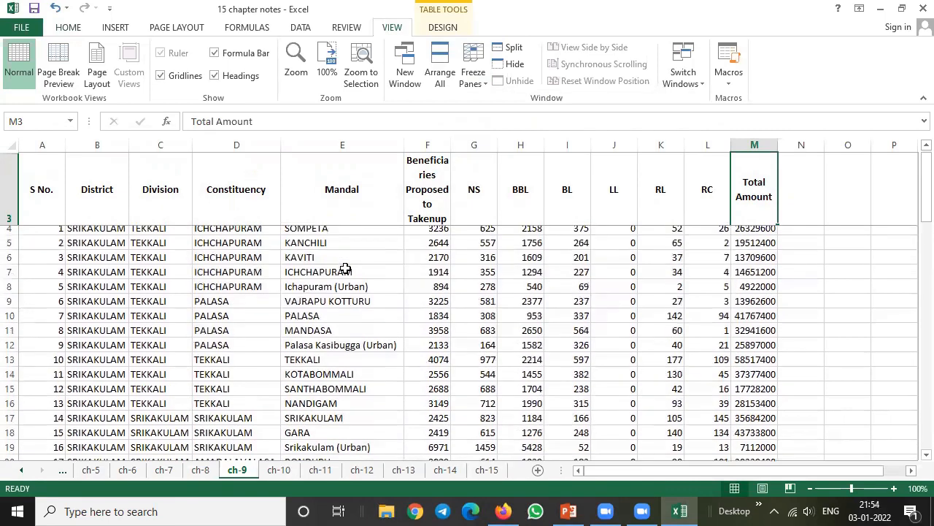
{"action": "scroll", "coordinate": [344, 267], "scroll_direction": "down", "scroll_amount": 1}
{"action": "left_click_drag", "start_coordinate": [922, 189], "coordinate": [915, 128]}
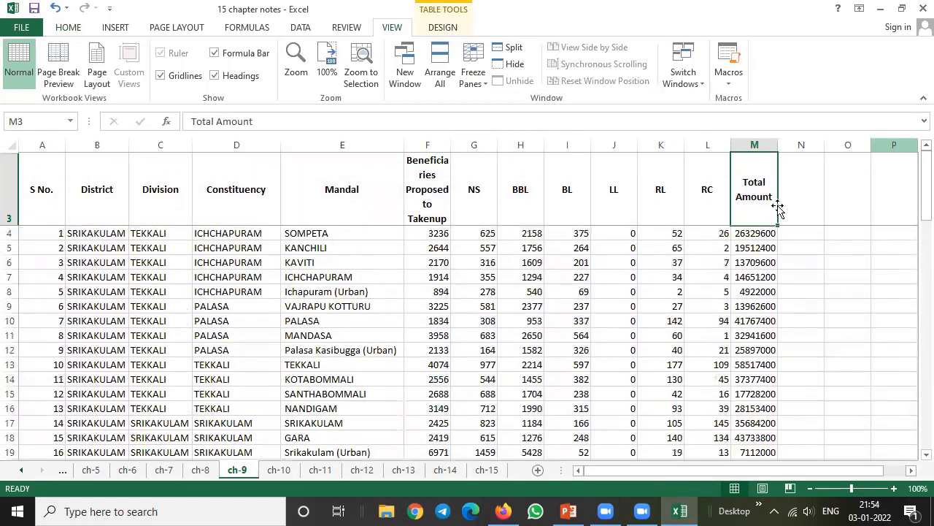
Freeze the first column of the sheet in place of the top row
{"action": "left_click", "coordinate": [86, 243]}
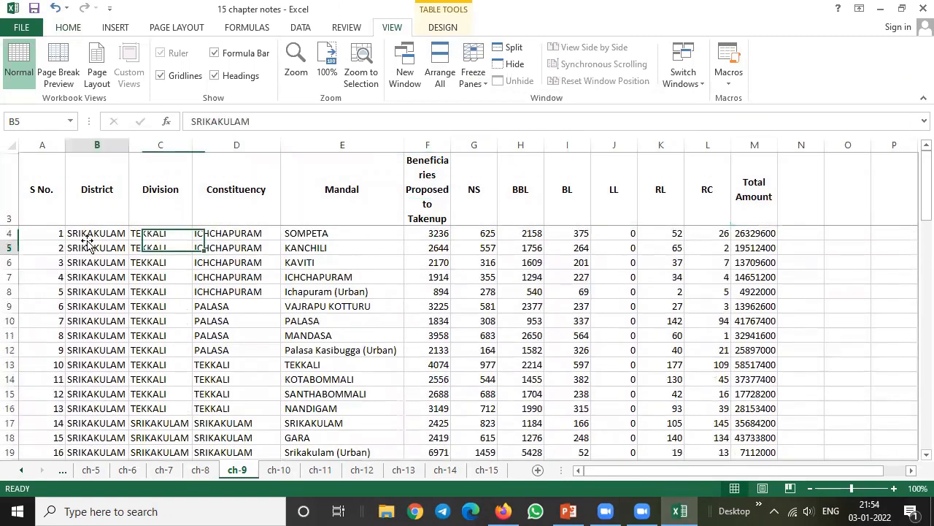
{"action": "left_click", "coordinate": [475, 83]}
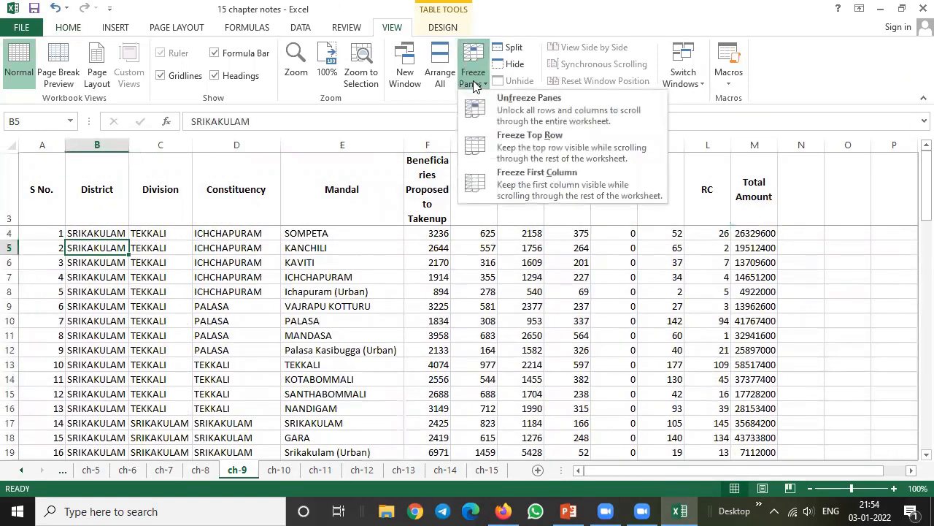
{"action": "left_click", "coordinate": [518, 181]}
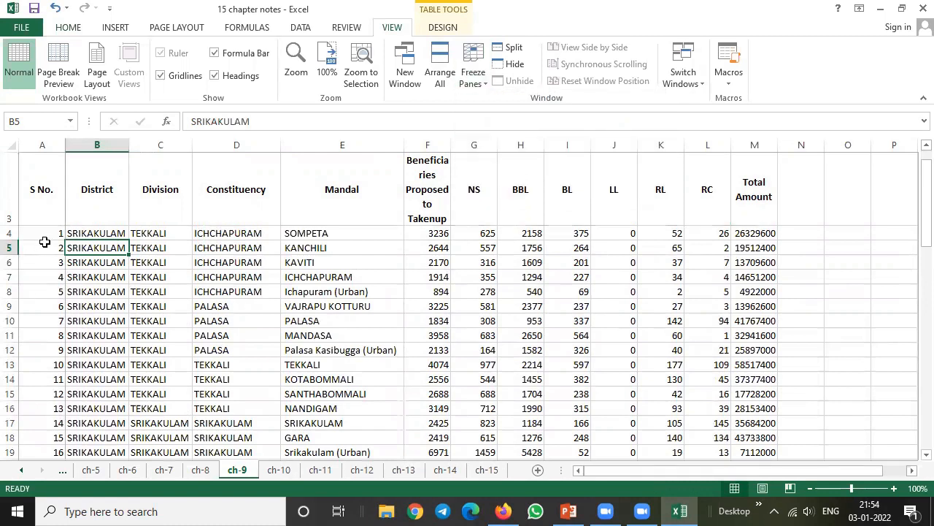
Fill the table heading cells A3:M3, from S No. to Total Amount, with yellow
{"action": "left_click", "coordinate": [137, 190]}
{"action": "left_click_drag", "start_coordinate": [44, 183], "coordinate": [414, 178]}
{"action": "left_click", "coordinate": [69, 27]}
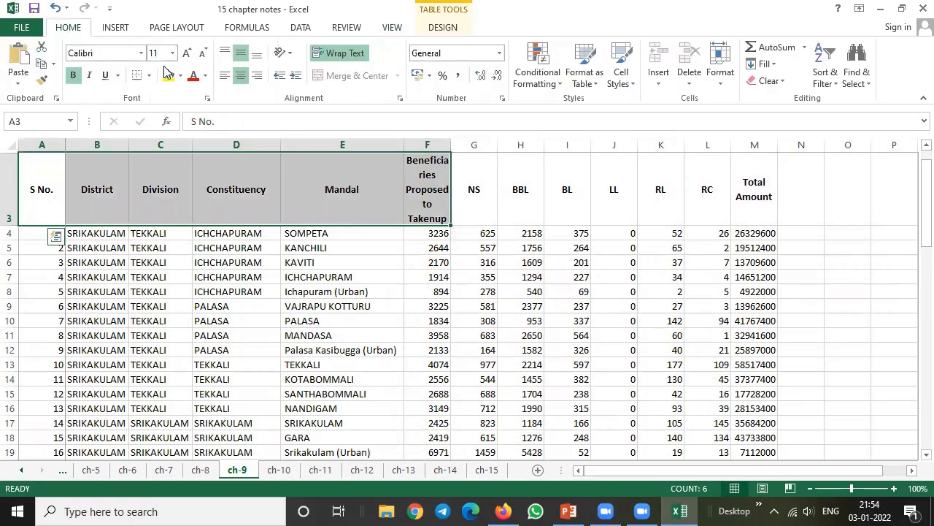
{"action": "left_click_drag", "start_coordinate": [39, 190], "coordinate": [751, 184]}
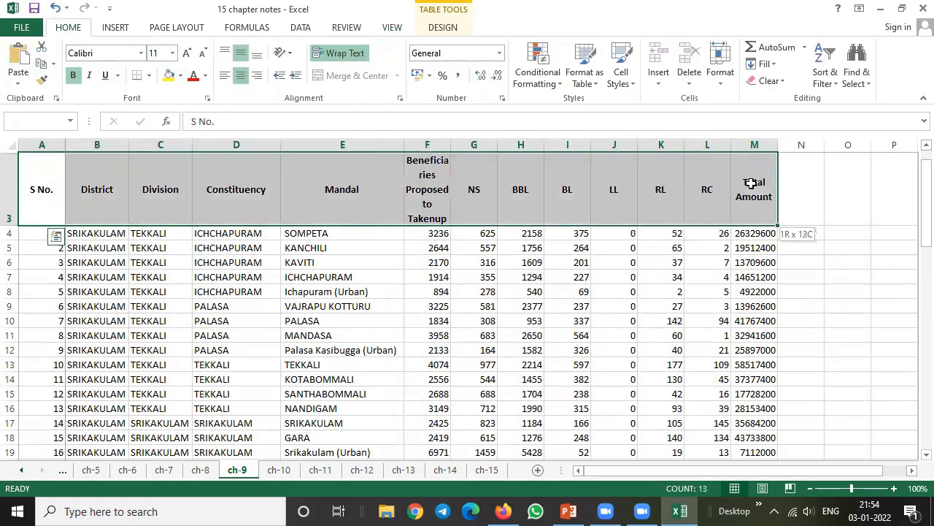
{"action": "left_click", "coordinate": [169, 76]}
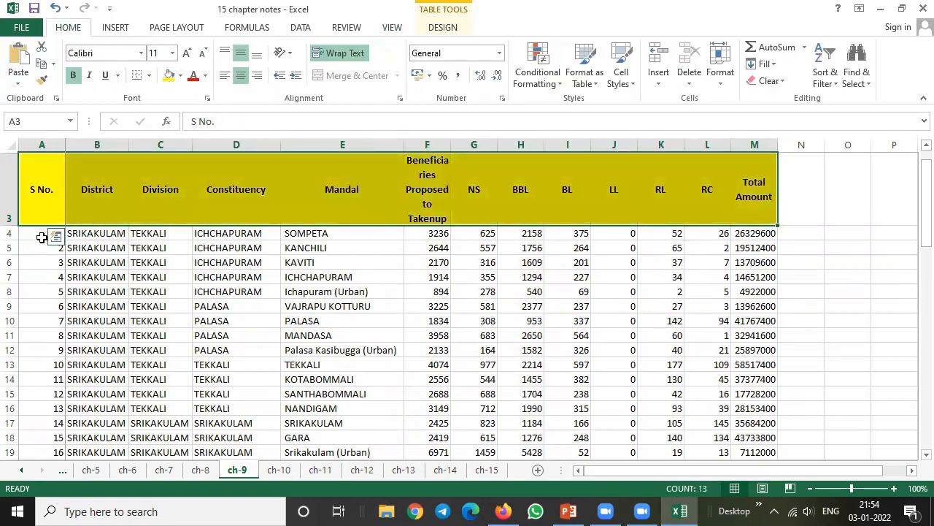
Fill the serial number cells A4:A26 with yellow
{"action": "left_click_drag", "start_coordinate": [42, 237], "coordinate": [36, 437]}
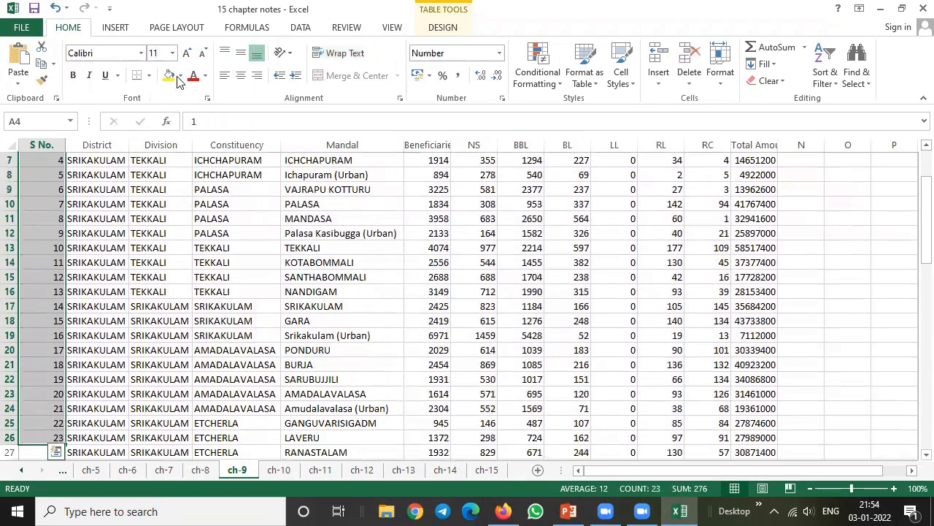
{"action": "left_click", "coordinate": [168, 77]}
{"action": "left_click", "coordinate": [209, 189]}
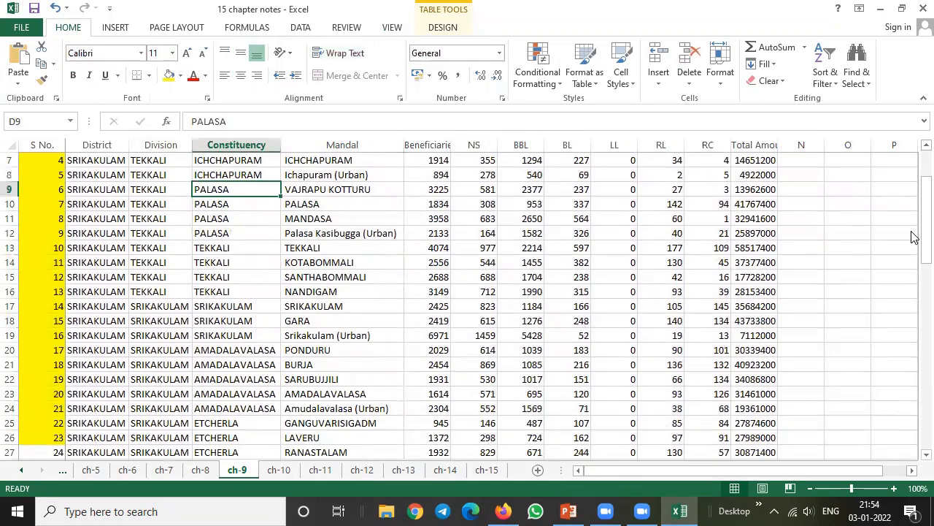
{"action": "left_click_drag", "start_coordinate": [924, 206], "coordinate": [924, 153]}
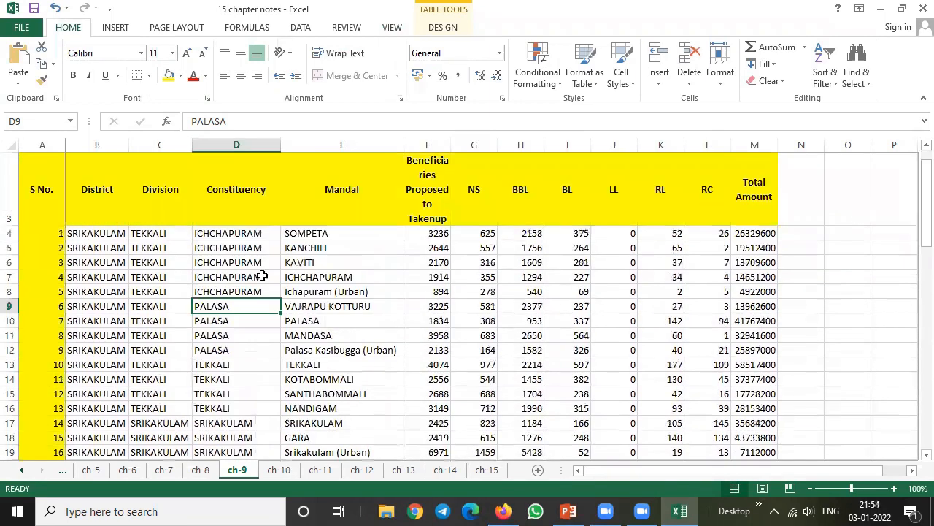
Examine how the frozen S No. column behaves across distant rows and columns of the sheet
{"action": "left_click", "coordinate": [188, 293]}
{"action": "scroll", "coordinate": [188, 293], "scroll_direction": "down", "scroll_amount": 3}
{"action": "scroll", "coordinate": [188, 294], "scroll_direction": "down", "scroll_amount": 5}
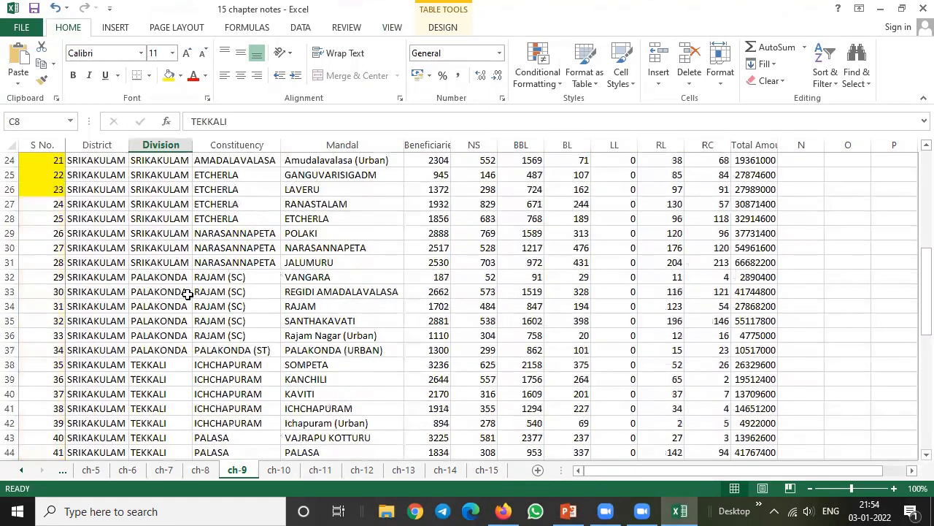
{"action": "left_click_drag", "start_coordinate": [651, 469], "coordinate": [797, 468]}
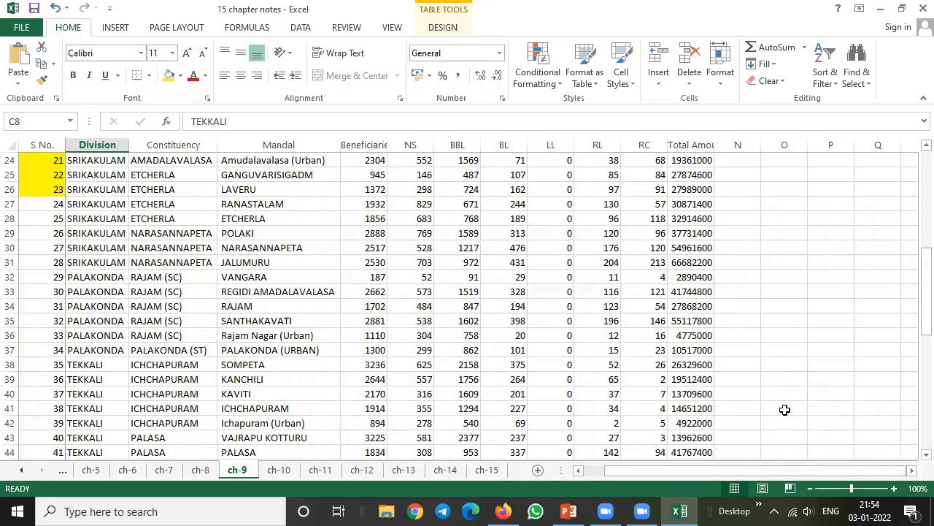
{"action": "left_click", "coordinate": [784, 410]}
{"action": "key", "text": "Right"}
{"action": "key", "text": "Right"}
{"action": "key", "text": "Right"}
{"action": "key", "text": "Right"}
{"action": "key", "text": "Right"}
{"action": "key", "text": "Right"}
{"action": "key", "text": "Right"}
{"action": "key", "text": "Right"}
{"action": "key", "text": "Right"}
{"action": "key", "text": "Right"}
{"action": "key", "text": "Right"}
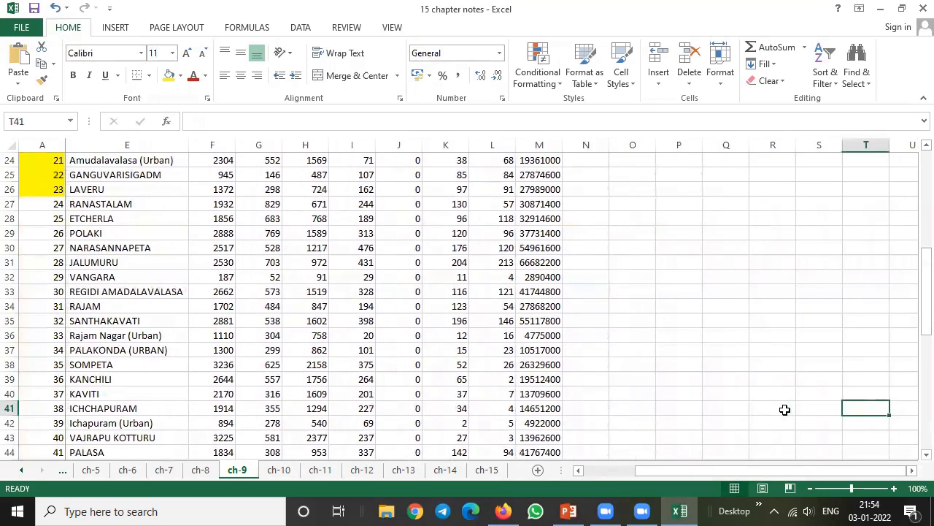
{"action": "key", "text": "Up"}
{"action": "key", "text": "Up"}
{"action": "key", "text": "Up"}
{"action": "key", "text": "Up"}
{"action": "key", "text": "Up"}
{"action": "key", "text": "Up"}
{"action": "key", "text": "Up"}
{"action": "key", "text": "Up"}
{"action": "key", "text": "Up"}
{"action": "key", "text": "Up"}
{"action": "key", "text": "Up"}
{"action": "key", "text": "Up"}
{"action": "key", "text": "Up"}
{"action": "key", "text": "Up"}
{"action": "key", "text": "Up"}
{"action": "key", "text": "Up"}
{"action": "key", "text": "Up"}
{"action": "key", "text": "Up"}
{"action": "key", "text": "Up"}
{"action": "key", "text": "Up"}
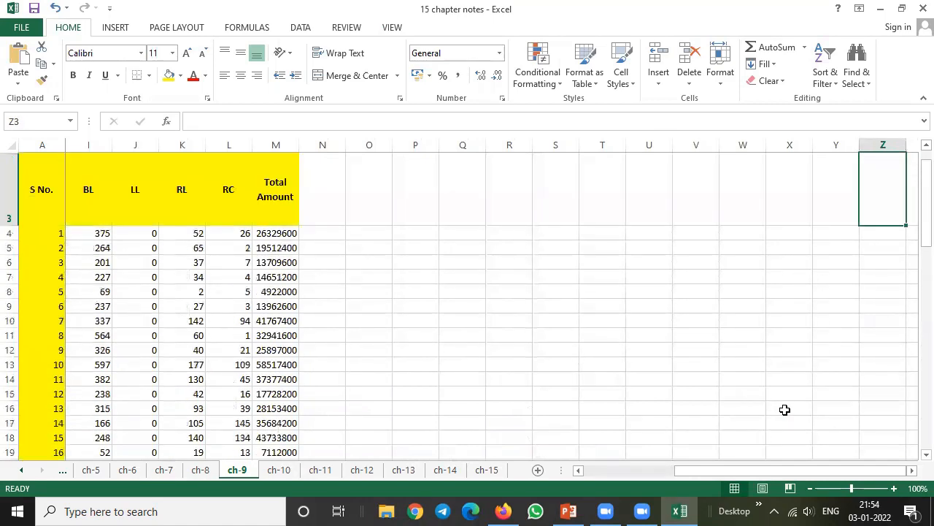
{"action": "left_click_drag", "start_coordinate": [694, 471], "coordinate": [694, 471]}
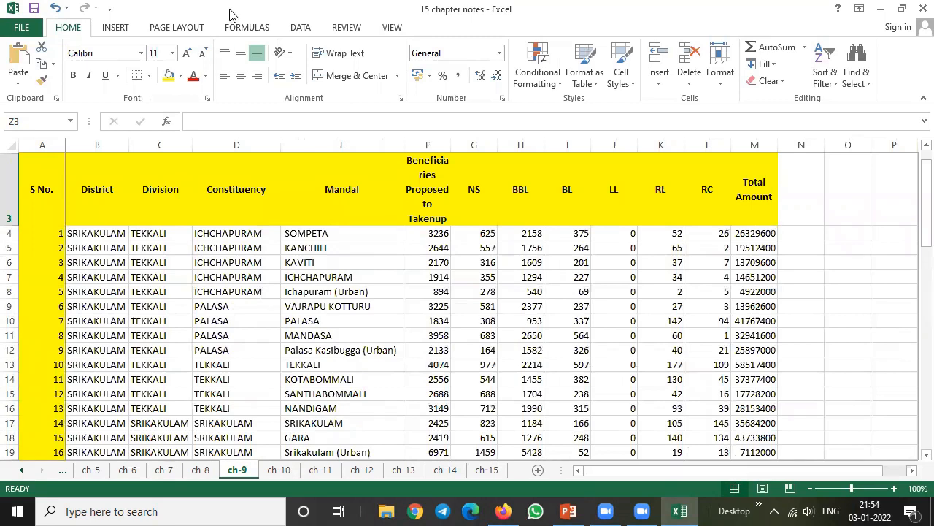
Unfreeze the first column so that all rows and columns of the sheet scroll
{"action": "left_click", "coordinate": [392, 27]}
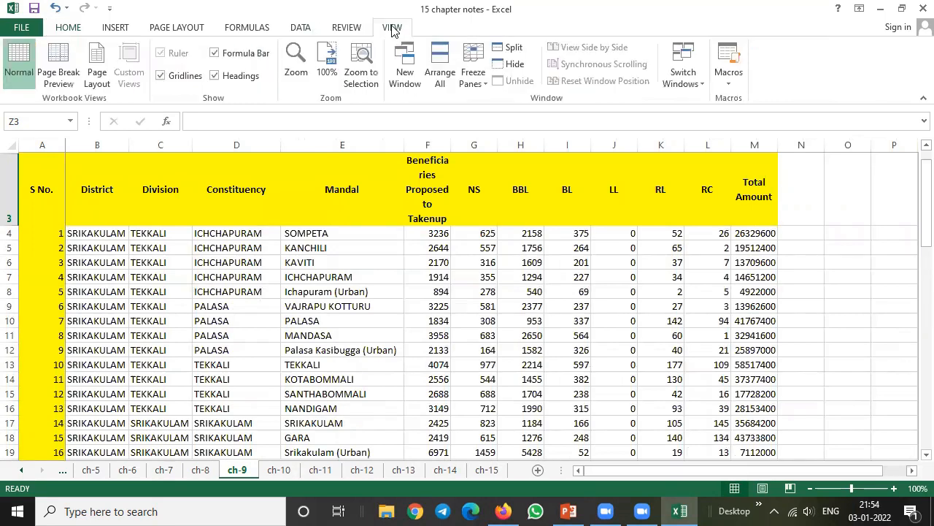
{"action": "left_click", "coordinate": [475, 81]}
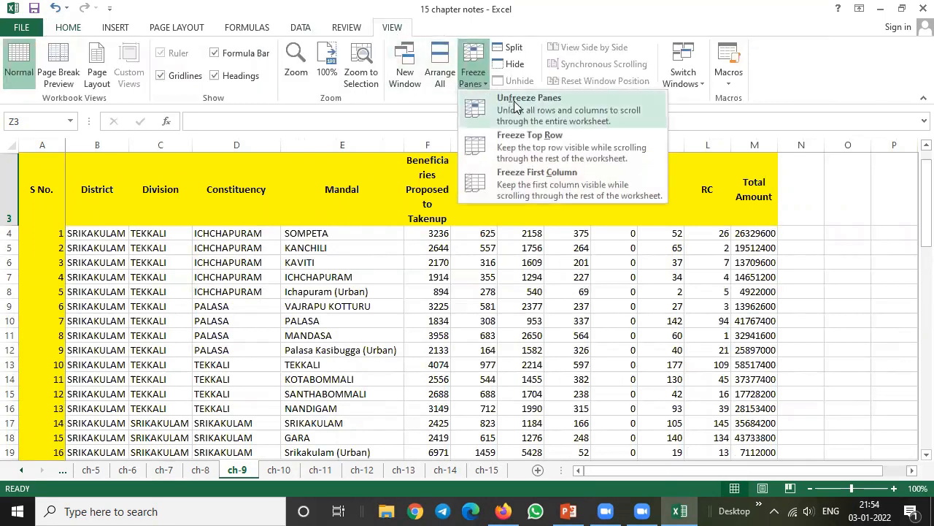
{"action": "left_click", "coordinate": [513, 110]}
Freeze the panes at cell D4, locking the heading row above it and the S No., District and Division columns
{"action": "left_click", "coordinate": [157, 233]}
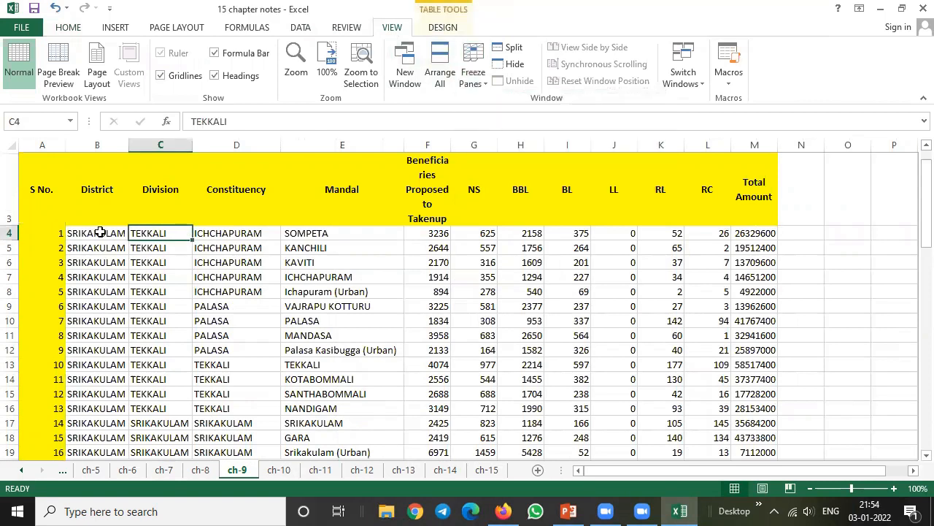
{"action": "left_click", "coordinate": [218, 234]}
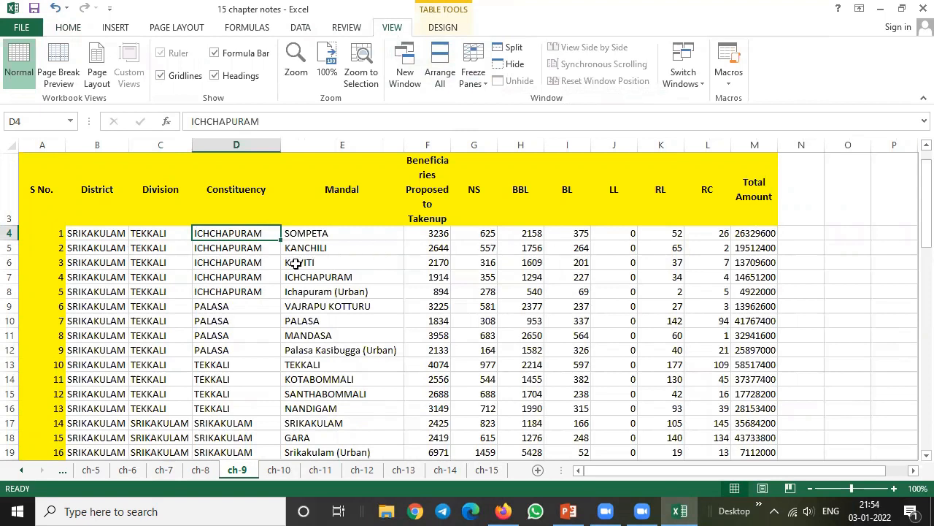
{"action": "left_click", "coordinate": [475, 76]}
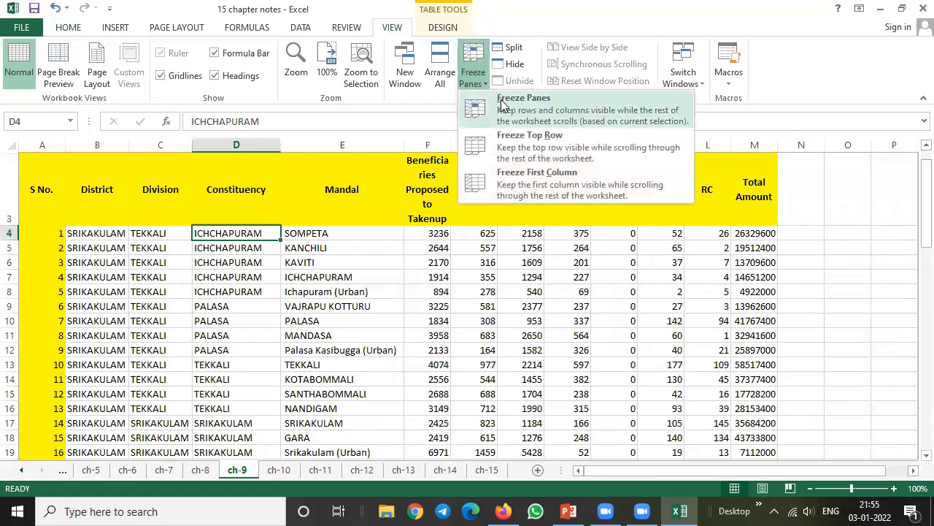
{"action": "left_click", "coordinate": [501, 106]}
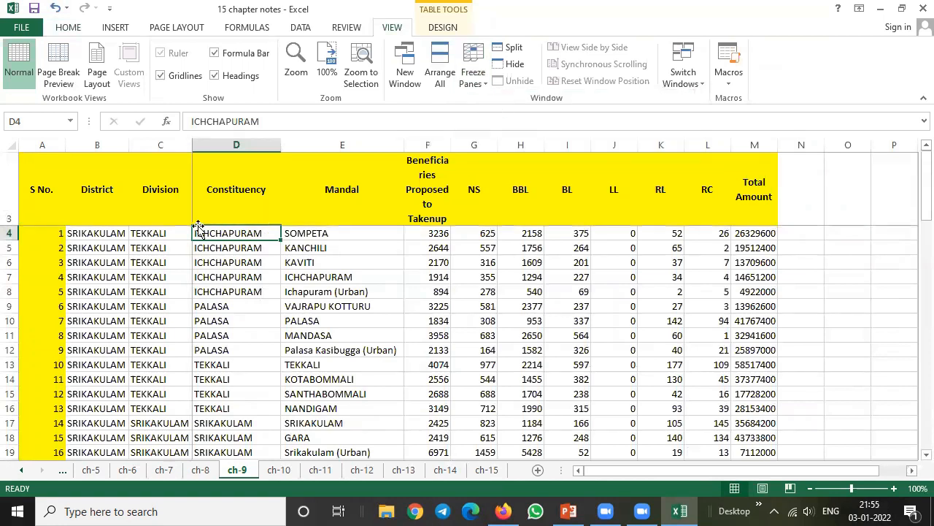
Examine how the frozen heading row and the S No., District and Division columns behave across distant rows and columns
{"action": "left_click", "coordinate": [209, 248]}
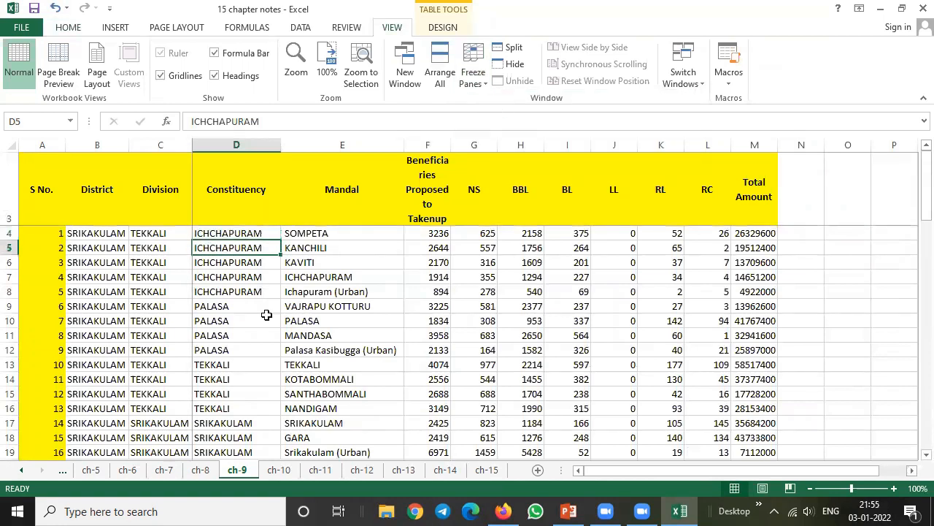
{"action": "key", "text": "Down"}
{"action": "key", "text": "Down"}
{"action": "key", "text": "Down"}
{"action": "key", "text": "Down"}
{"action": "key", "text": "Down"}
{"action": "key", "text": "Down"}
{"action": "key", "text": "Down"}
{"action": "key", "text": "Down"}
{"action": "key", "text": "Down"}
{"action": "key", "text": "Down"}
{"action": "key", "text": "Down"}
{"action": "key", "text": "Down"}
{"action": "key", "text": "Down"}
{"action": "key", "text": "Down"}
{"action": "key", "text": "Down"}
{"action": "key", "text": "Down"}
{"action": "key", "text": "Down"}
{"action": "key", "text": "Down"}
{"action": "key", "text": "Down"}
{"action": "key", "text": "Down"}
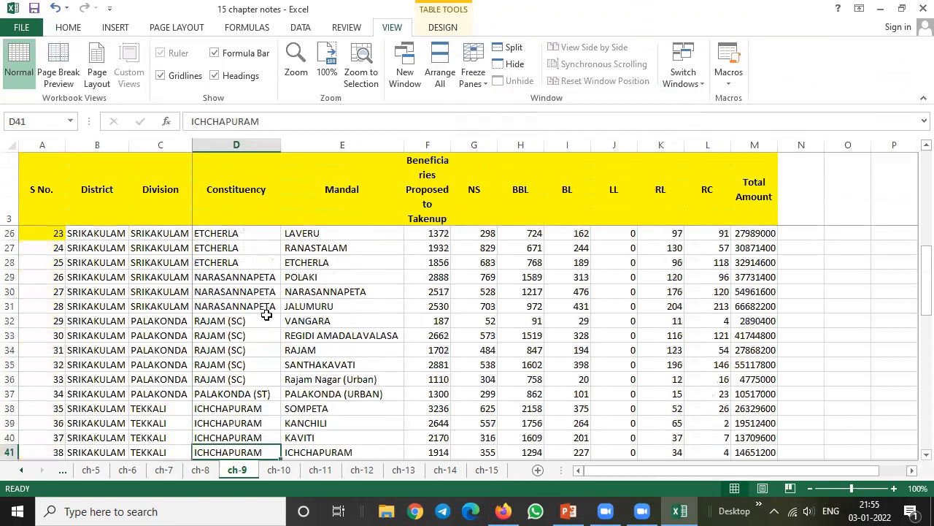
{"action": "key", "text": "Up"}
{"action": "key", "text": "Up"}
{"action": "key", "text": "Up"}
{"action": "key", "text": "Up"}
{"action": "key", "text": "Up"}
{"action": "key", "text": "Up"}
{"action": "key", "text": "Up"}
{"action": "key", "text": "Up"}
{"action": "key", "text": "Up"}
{"action": "key", "text": "Up"}
{"action": "key", "text": "Up"}
{"action": "key", "text": "Up"}
{"action": "key", "text": "Up"}
{"action": "key", "text": "Up"}
{"action": "key", "text": "Right"}
{"action": "key", "text": "Right"}
{"action": "key", "text": "Right"}
{"action": "key", "text": "Right"}
{"action": "key", "text": "Right"}
{"action": "key", "text": "Right"}
{"action": "key", "text": "Right"}
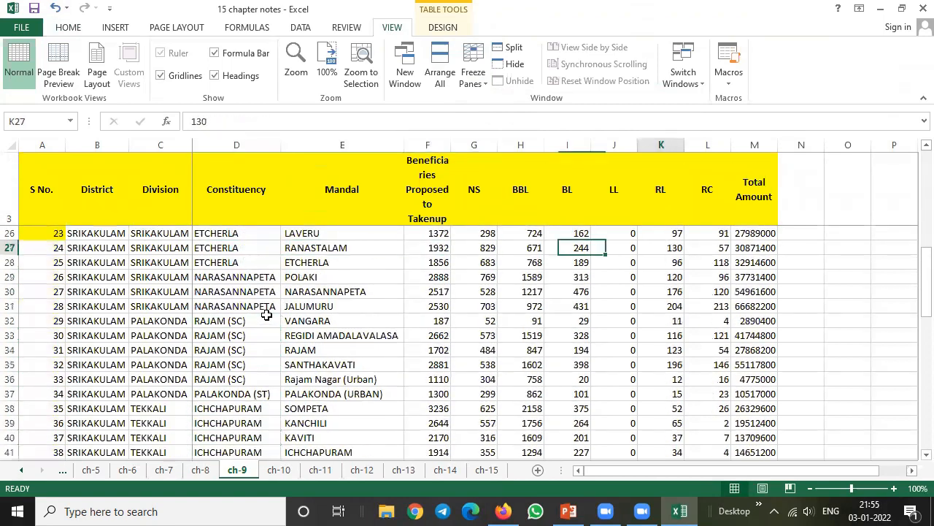
{"action": "key", "text": "Right"}
{"action": "key", "text": "Right"}
{"action": "key", "text": "Right"}
{"action": "key", "text": "Right"}
{"action": "key", "text": "Right"}
{"action": "key", "text": "Right"}
{"action": "key", "text": "Right"}
{"action": "key", "text": "Right"}
{"action": "key", "text": "Right"}
{"action": "key", "text": "Right"}
{"action": "key", "text": "Right"}
{"action": "key", "text": "Right"}
{"action": "key", "text": "Right"}
{"action": "key", "text": "Right"}
{"action": "key", "text": "Right"}
{"action": "key", "text": "Right"}
{"action": "key", "text": "Right"}
{"action": "key", "text": "Right"}
{"action": "key", "text": "Right"}
{"action": "key", "text": "Right"}
{"action": "key", "text": "Left"}
{"action": "key", "text": "Left"}
{"action": "key", "text": "Left"}
{"action": "key", "text": "Left"}
{"action": "key", "text": "Left"}
{"action": "key", "text": "Left"}
{"action": "key", "text": "Left"}
{"action": "key", "text": "Left"}
{"action": "key", "text": "Left"}
{"action": "key", "text": "Left"}
{"action": "key", "text": "Left"}
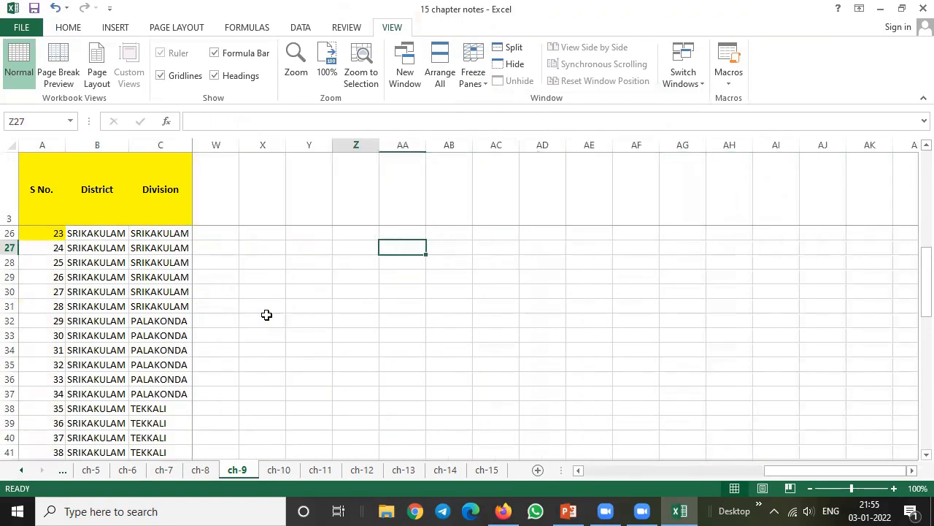
{"action": "key", "text": "Left"}
{"action": "key", "text": "Left"}
{"action": "key", "text": "Left"}
{"action": "key", "text": "Left"}
{"action": "key", "text": "Left"}
{"action": "key", "text": "Left"}
{"action": "key", "text": "Left"}
{"action": "key", "text": "Left"}
{"action": "key", "text": "Left"}
{"action": "key", "text": "Left"}
{"action": "key", "text": "Left"}
{"action": "key", "text": "Left"}
{"action": "key", "text": "Left"}
{"action": "key", "text": "Left"}
{"action": "key", "text": "Left"}
{"action": "key", "text": "Left"}
{"action": "key", "text": "Left"}
{"action": "key", "text": "Left"}
{"action": "key", "text": "Left"}
{"action": "key", "text": "Left"}
{"action": "key", "text": "Right"}
{"action": "key", "text": "Right"}
{"action": "key", "text": "Right"}
{"action": "key", "text": "Right"}
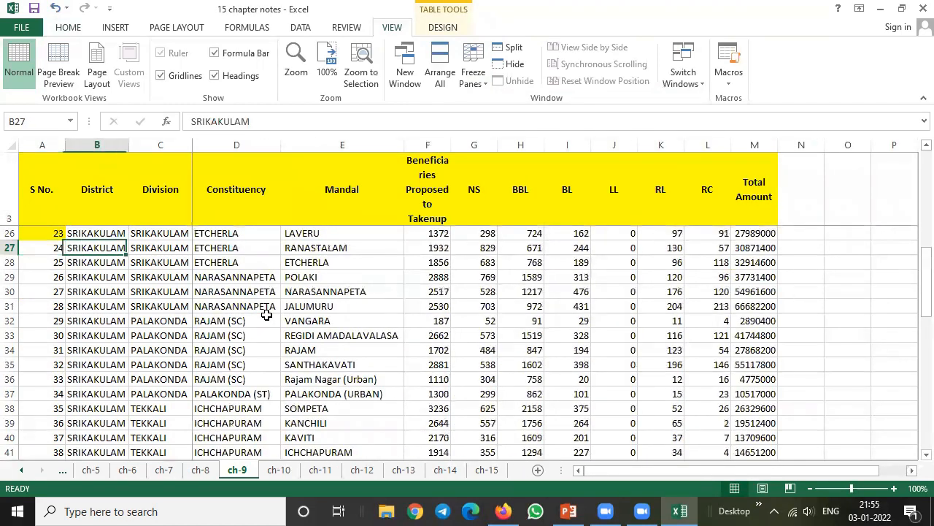
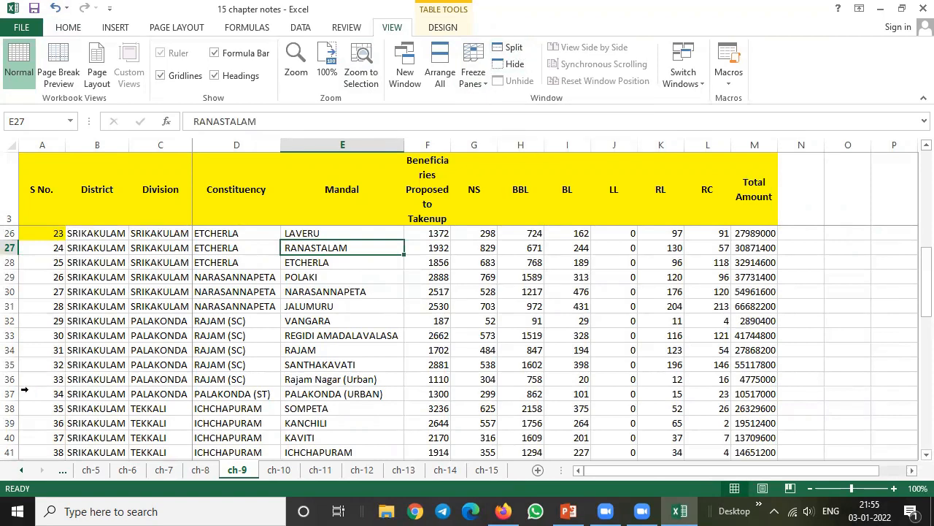
Turn the frozen panes into a window split, with row 35 selected
{"action": "left_click", "coordinate": [10, 364]}
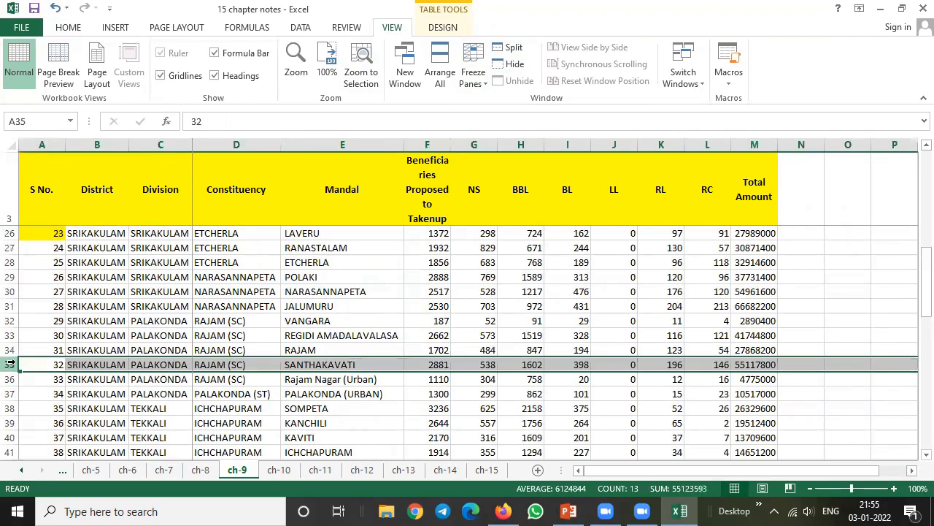
{"action": "left_click", "coordinate": [514, 48]}
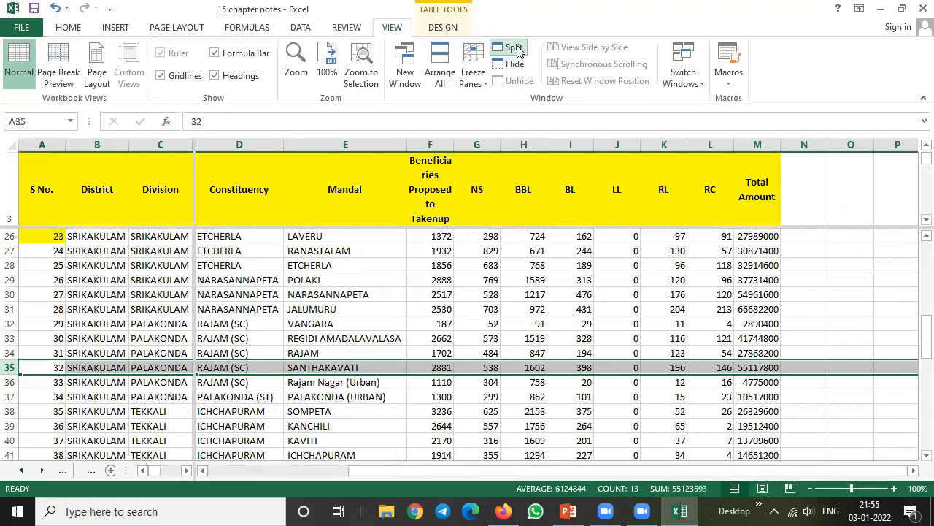
{"action": "left_click", "coordinate": [281, 334]}
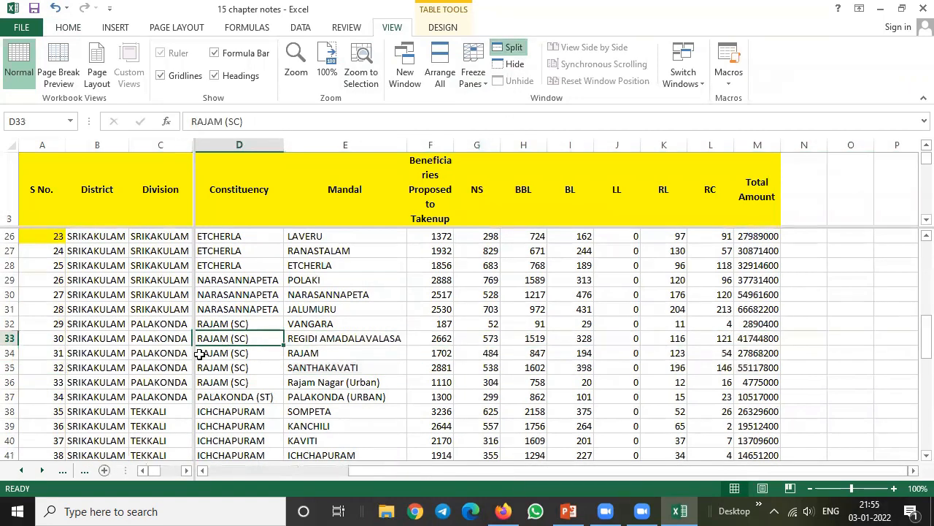
Remove the vertical split beside the Division column and clear the remaining split from the sheet
{"action": "left_click", "coordinate": [10, 338]}
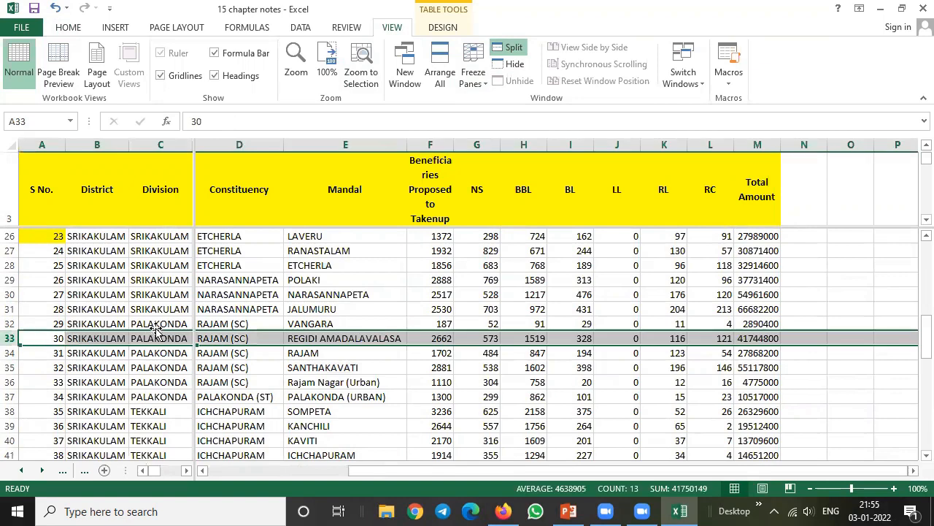
{"action": "double_click", "coordinate": [195, 288]}
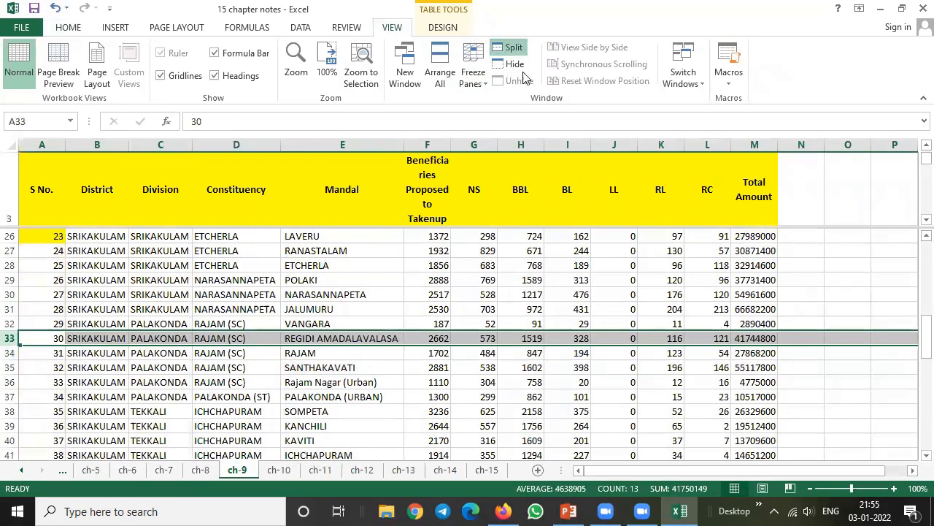
{"action": "left_click", "coordinate": [513, 49]}
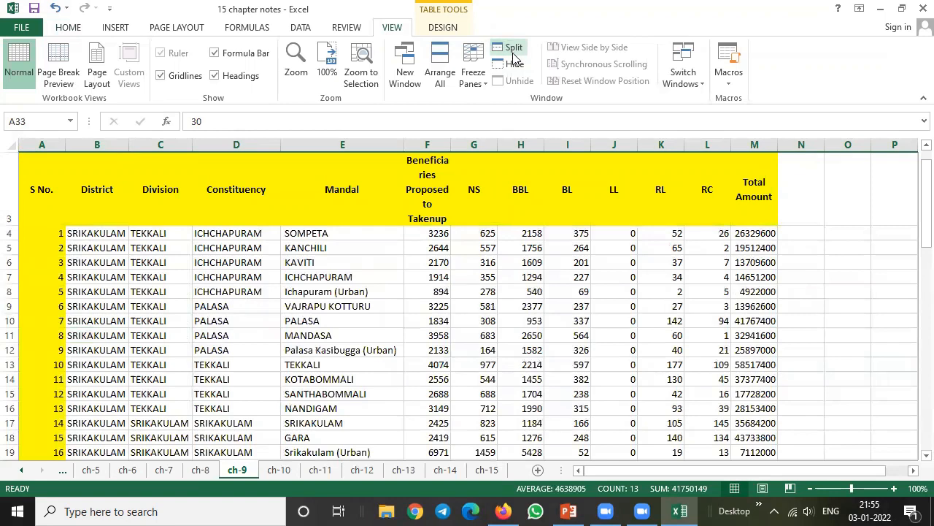
{"action": "left_click", "coordinate": [378, 276]}
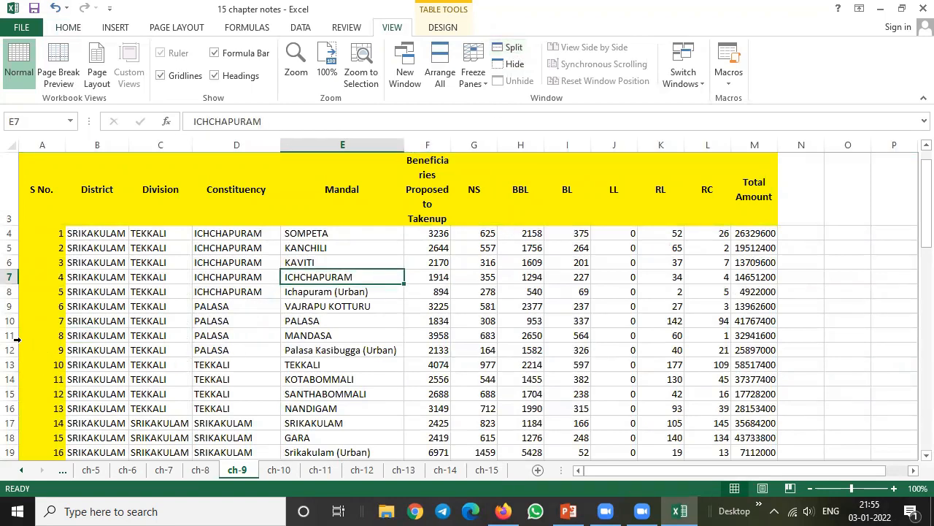
Split the window horizontally above row 11
{"action": "left_click", "coordinate": [14, 335]}
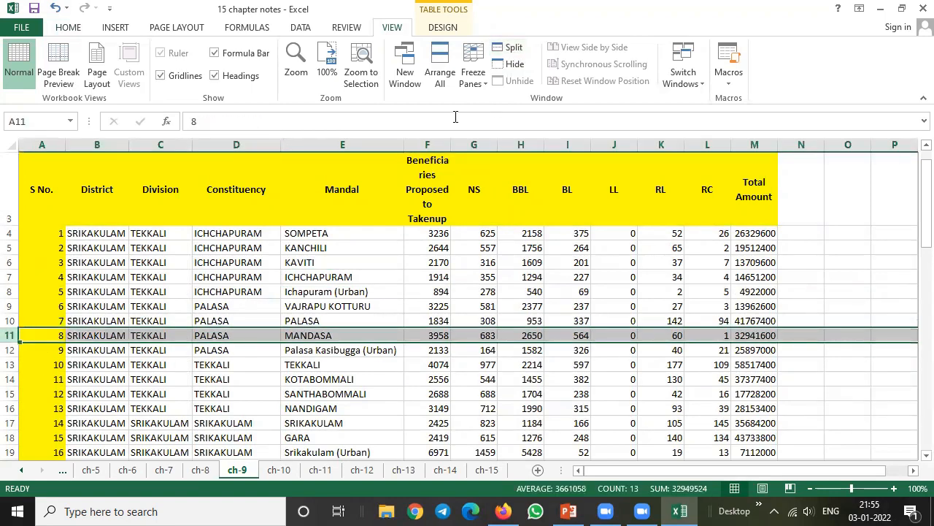
{"action": "left_click", "coordinate": [514, 49]}
{"action": "left_click", "coordinate": [221, 367]}
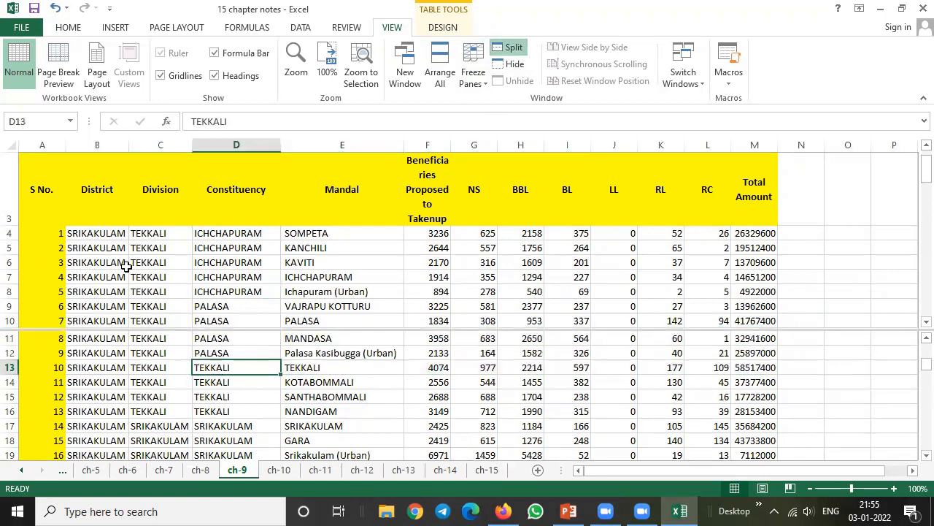
Examine how the upper and lower panes move through the District column independently of each other
{"action": "left_click", "coordinate": [86, 248]}
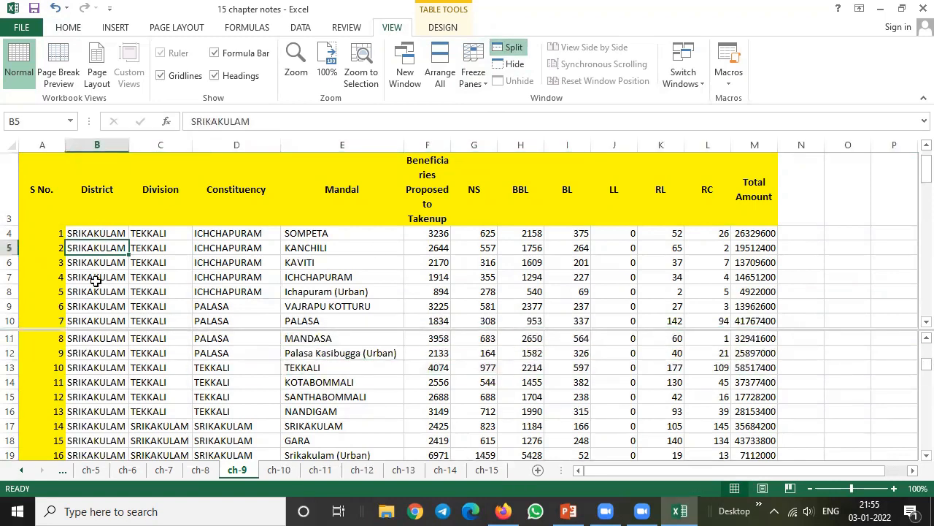
{"action": "key", "text": "Down"}
{"action": "key", "text": "Down"}
{"action": "key", "text": "Down"}
{"action": "key", "text": "Down"}
{"action": "key", "text": "Down"}
{"action": "key", "text": "Down"}
{"action": "key", "text": "Down"}
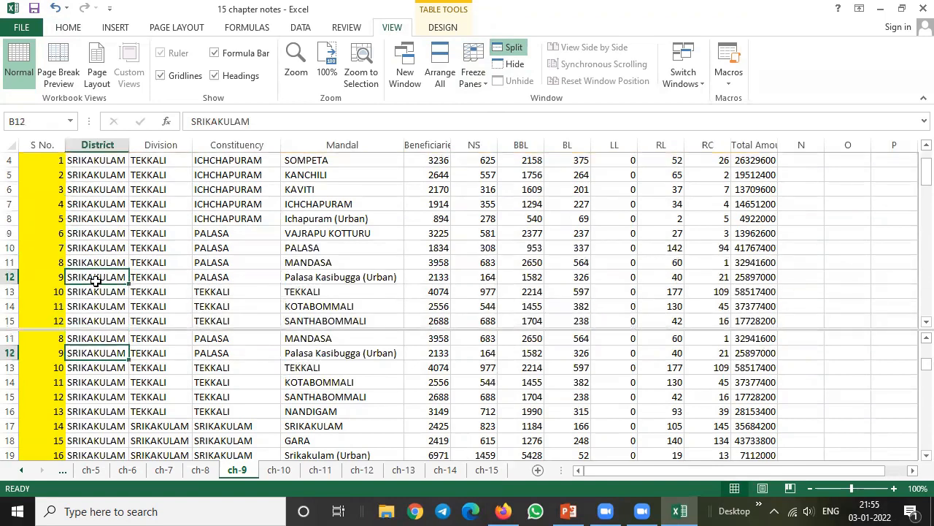
{"action": "key", "text": "Down"}
{"action": "key", "text": "Down"}
{"action": "key", "text": "Down"}
{"action": "key", "text": "Down"}
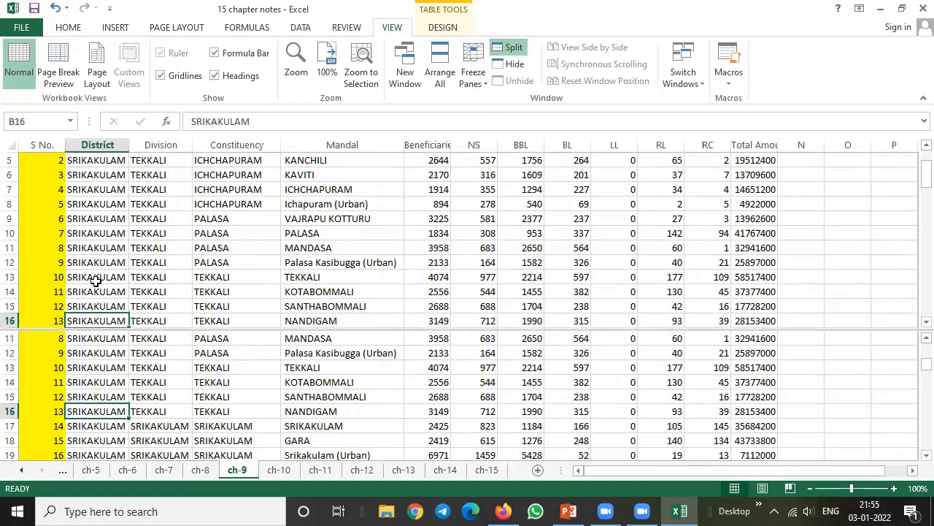
{"action": "left_click", "coordinate": [123, 376]}
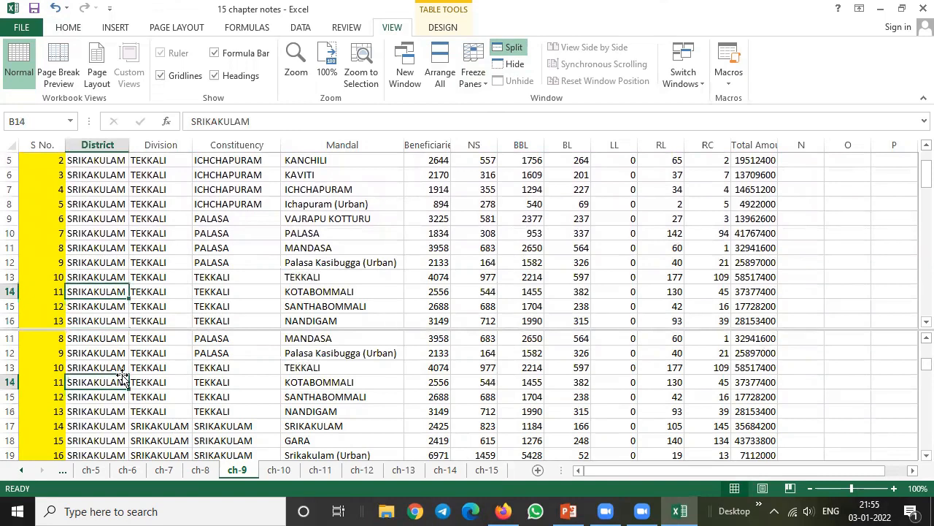
{"action": "key", "text": "Down"}
{"action": "key", "text": "Down"}
{"action": "key", "text": "Down"}
{"action": "key", "text": "Down"}
{"action": "key", "text": "Down"}
{"action": "key", "text": "Down"}
{"action": "key", "text": "Down"}
{"action": "key", "text": "Down"}
{"action": "key", "text": "Down"}
{"action": "key", "text": "Down"}
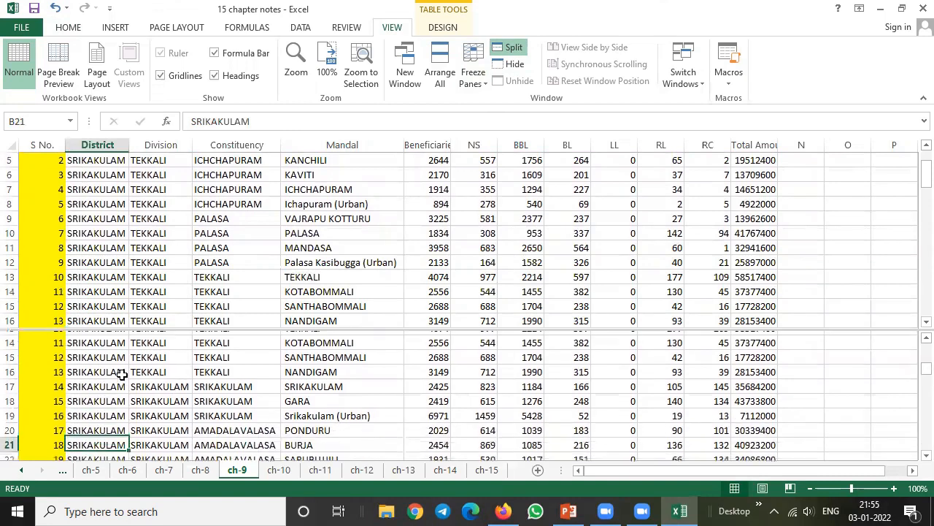
{"action": "key", "text": "Down"}
{"action": "key", "text": "Down"}
{"action": "key", "text": "Down"}
{"action": "key", "text": "Down"}
{"action": "key", "text": "Down"}
{"action": "key", "text": "Down"}
{"action": "key", "text": "Down"}
{"action": "key", "text": "Down"}
{"action": "key", "text": "Down"}
{"action": "key", "text": "Down"}
{"action": "key", "text": "Down"}
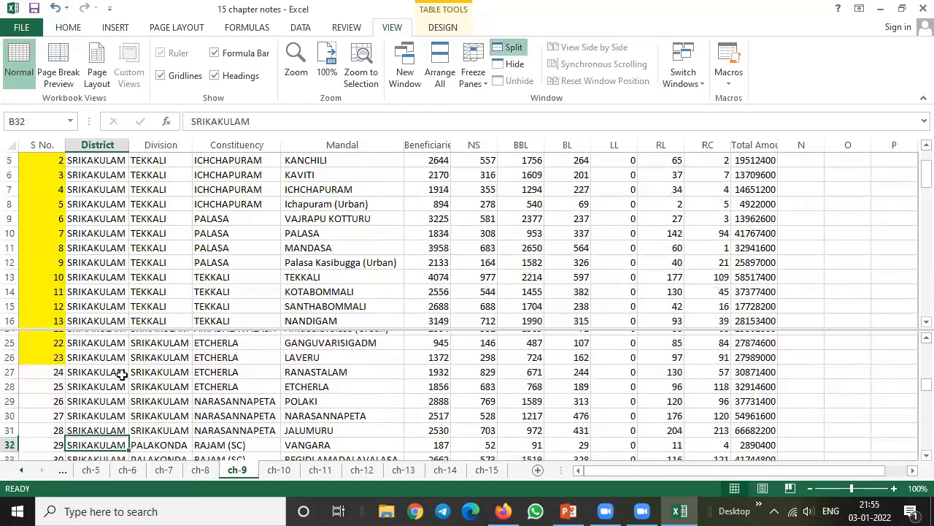
{"action": "key", "text": "Down"}
{"action": "key", "text": "Down"}
{"action": "key", "text": "Down"}
{"action": "key", "text": "Down"}
{"action": "key", "text": "Down"}
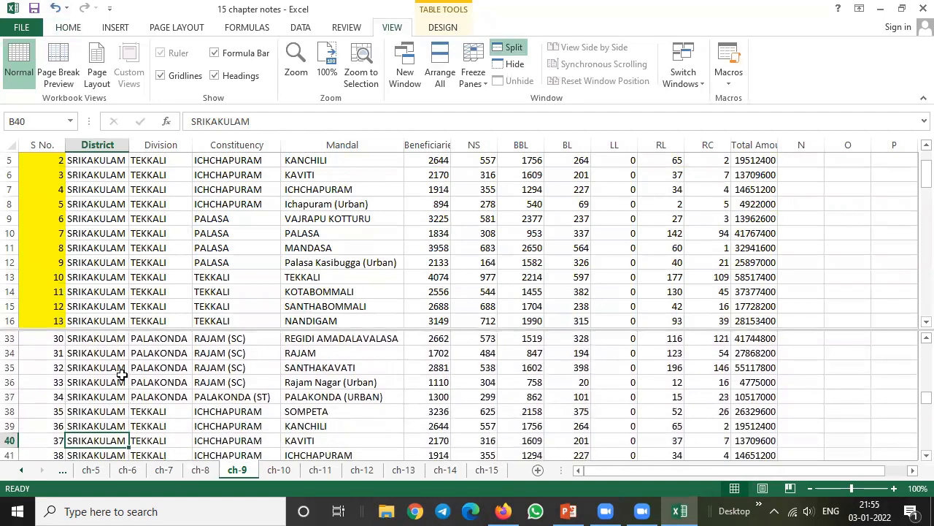
Move the horizontal split up so that the upper pane ends at row 12
{"action": "left_click_drag", "start_coordinate": [240, 330], "coordinate": [231, 272]}
{"action": "left_click", "coordinate": [68, 257]}
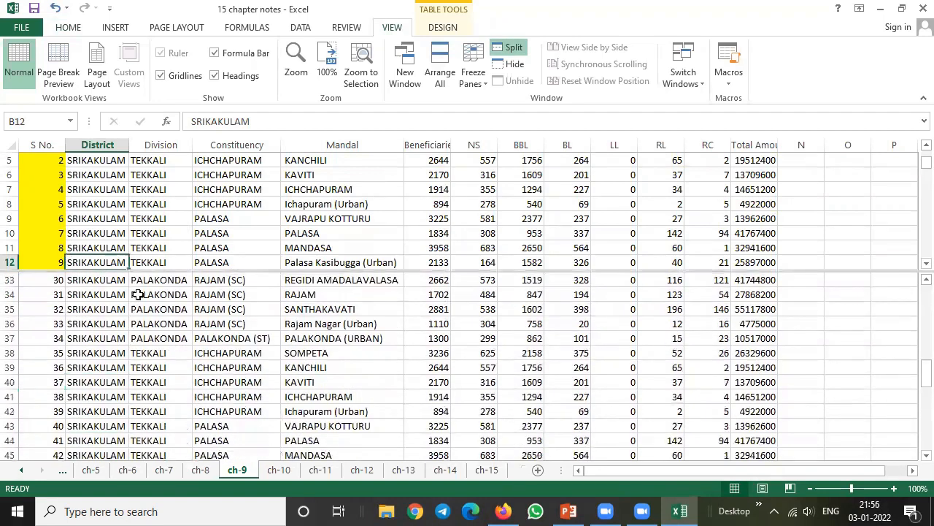
Examine distant rows in the lower pane and the first rows in the upper pane of the resized split
{"action": "left_click", "coordinate": [112, 311]}
{"action": "key", "text": "Down"}
{"action": "key", "text": "Down"}
{"action": "key", "text": "Down"}
{"action": "key", "text": "Down"}
{"action": "key", "text": "Down"}
{"action": "key", "text": "Down"}
{"action": "key", "text": "Down"}
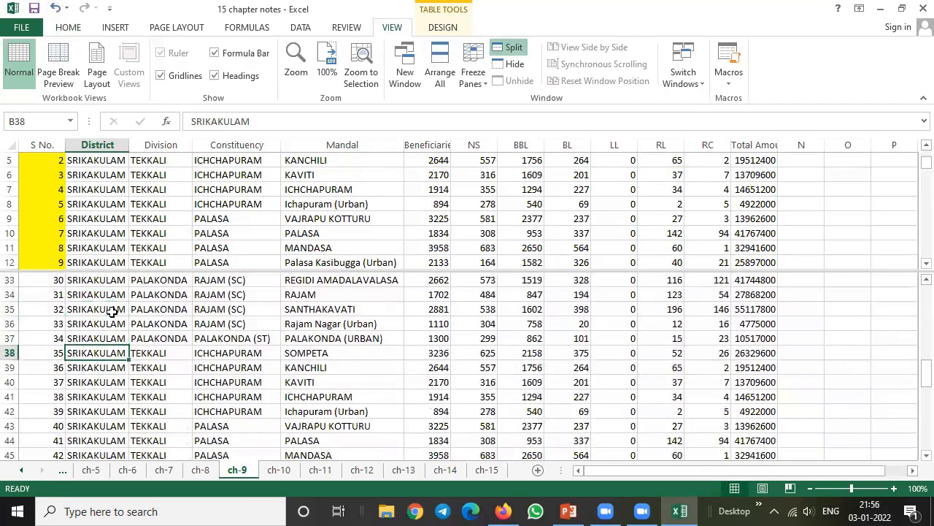
{"action": "key", "text": "Up"}
{"action": "key", "text": "Up"}
{"action": "key", "text": "Up"}
{"action": "key", "text": "Up"}
{"action": "key", "text": "Up"}
{"action": "key", "text": "Up"}
{"action": "key", "text": "Up"}
{"action": "key", "text": "Up"}
{"action": "key", "text": "Up"}
{"action": "key", "text": "Up"}
{"action": "key", "text": "Up"}
{"action": "key", "text": "Up"}
{"action": "key", "text": "Up"}
{"action": "key", "text": "Up"}
{"action": "key", "text": "Up"}
{"action": "key", "text": "Up"}
{"action": "key", "text": "Up"}
{"action": "key", "text": "Up"}
{"action": "key", "text": "Up"}
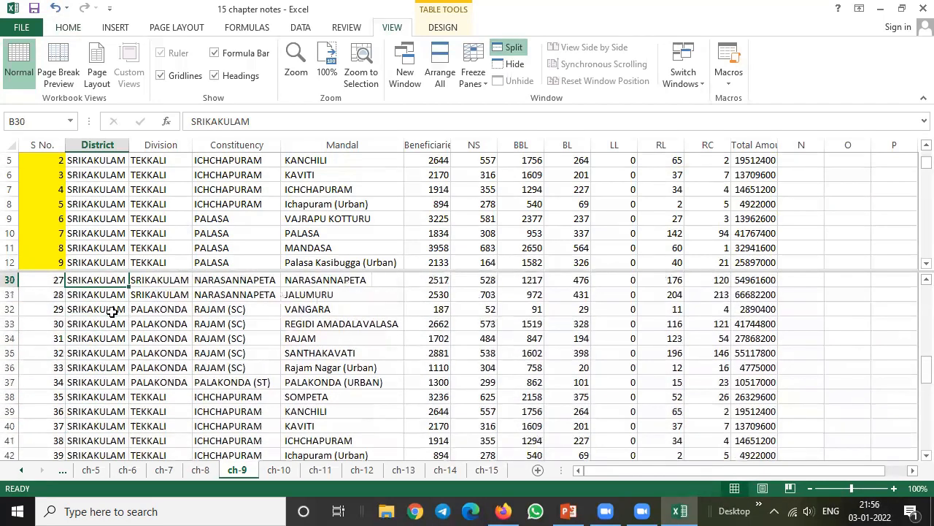
{"action": "key", "text": "Down"}
{"action": "key", "text": "Down"}
{"action": "key", "text": "Down"}
{"action": "key", "text": "Down"}
{"action": "key", "text": "Down"}
{"action": "key", "text": "Down"}
{"action": "key", "text": "Down"}
{"action": "key", "text": "Down"}
{"action": "key", "text": "Down"}
{"action": "key", "text": "Down"}
{"action": "key", "text": "Down"}
{"action": "key", "text": "Down"}
{"action": "key", "text": "Down"}
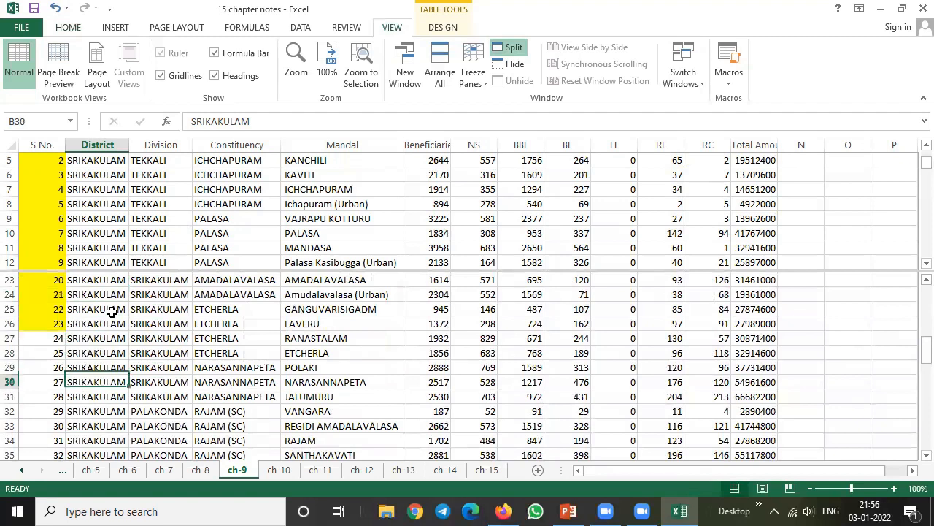
{"action": "key", "text": "Down"}
{"action": "key", "text": "Down"}
{"action": "key", "text": "Down"}
{"action": "key", "text": "Down"}
{"action": "key", "text": "Down"}
{"action": "key", "text": "Down"}
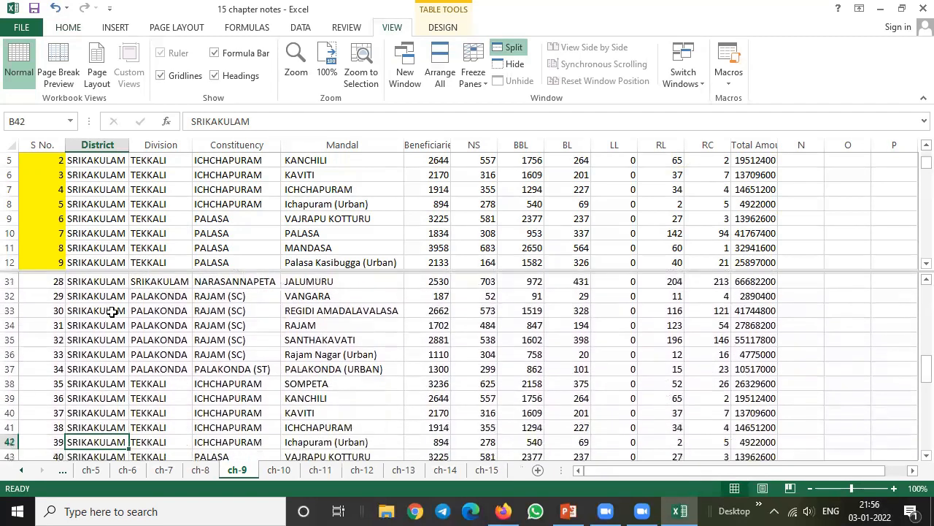
{"action": "key", "text": "Up"}
{"action": "key", "text": "Up"}
{"action": "key", "text": "Up"}
{"action": "key", "text": "Up"}
{"action": "key", "text": "Up"}
{"action": "key", "text": "Up"}
{"action": "key", "text": "Up"}
{"action": "key", "text": "Up"}
{"action": "key", "text": "Up"}
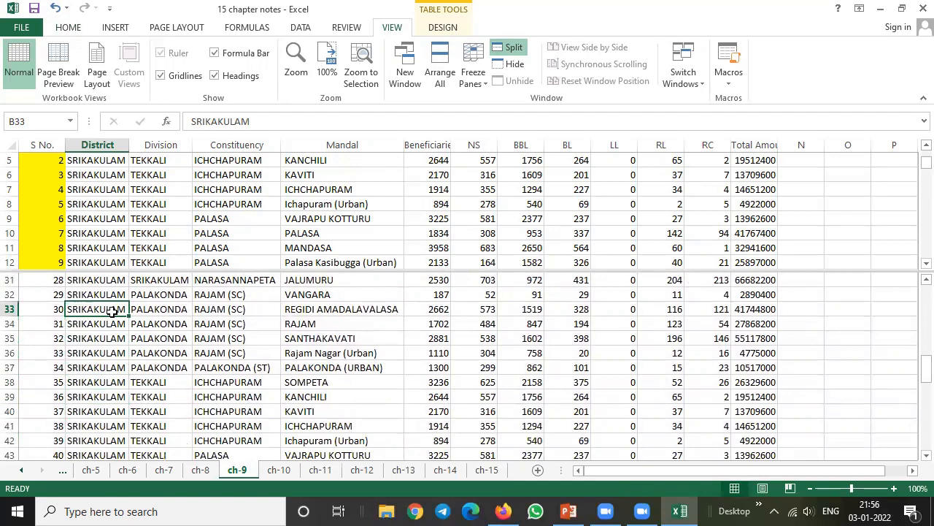
{"action": "left_click", "coordinate": [139, 170]}
{"action": "scroll", "coordinate": [156, 170], "scroll_direction": "up", "scroll_amount": 2}
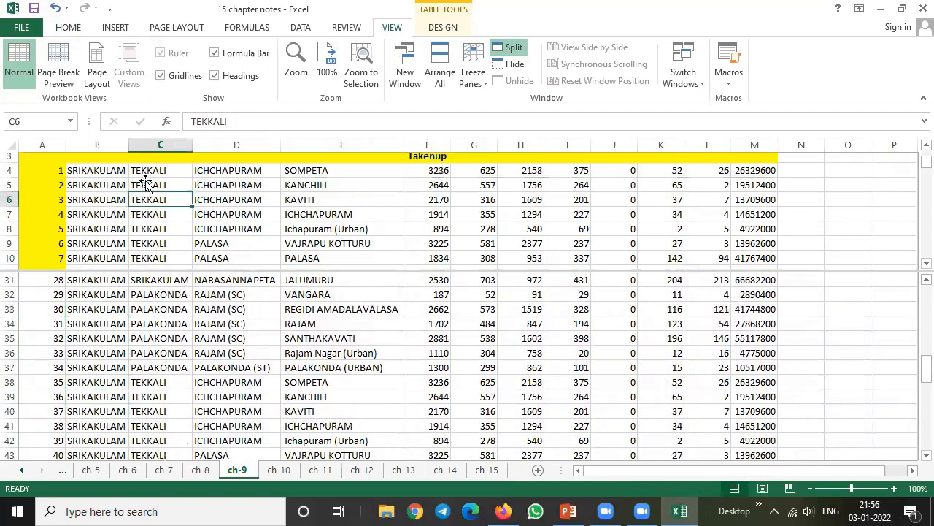
{"action": "scroll", "coordinate": [170, 217], "scroll_direction": "down", "scroll_amount": 2}
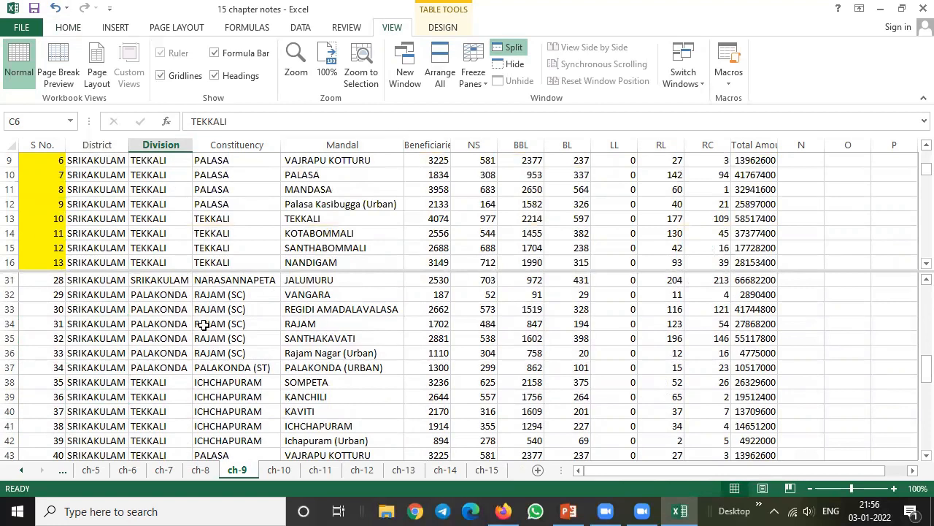
Switch to the ch-10 sheet on entering formulae and zoom it to 110%
{"action": "left_click", "coordinate": [281, 470]}
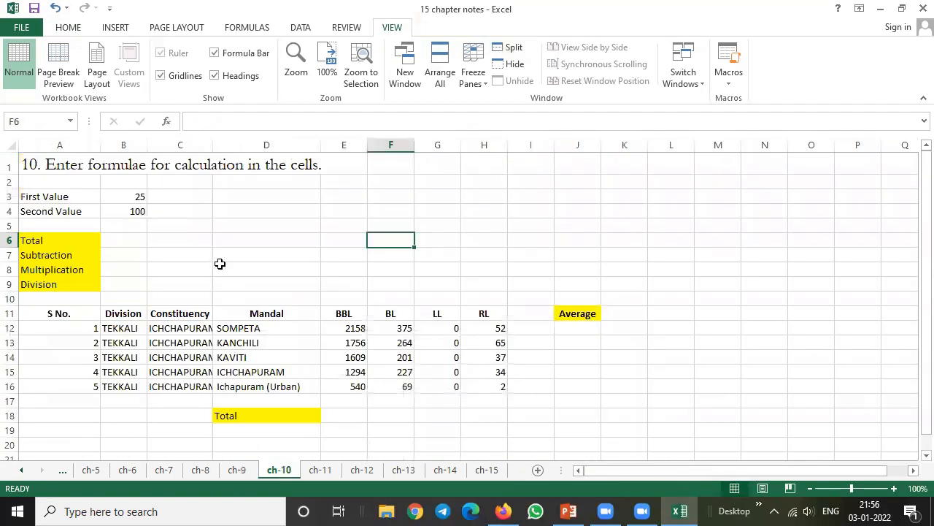
{"action": "left_click", "coordinate": [61, 165]}
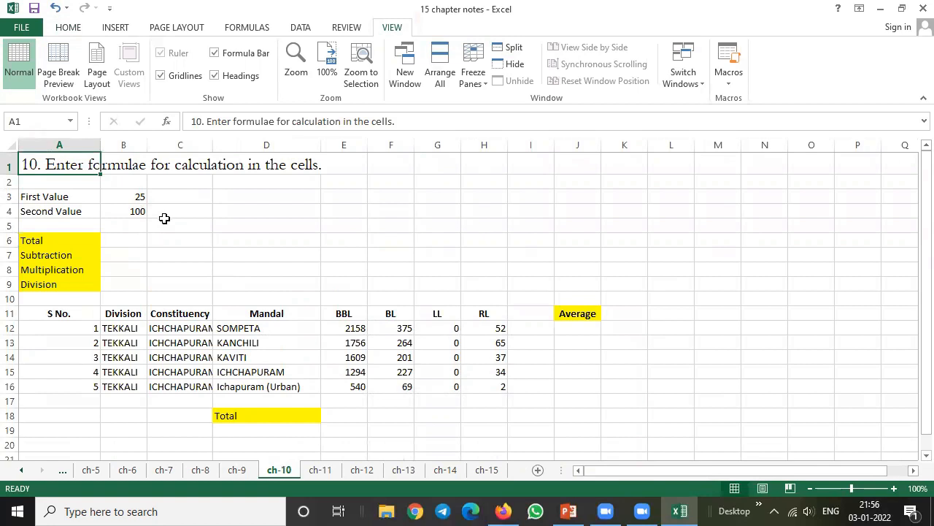
{"action": "left_click", "coordinate": [321, 471]}
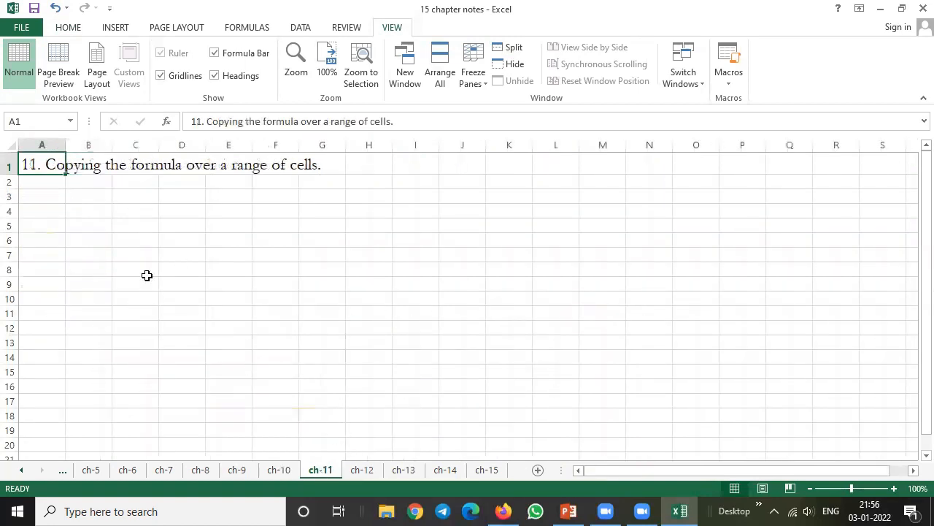
{"action": "left_click", "coordinate": [279, 470]}
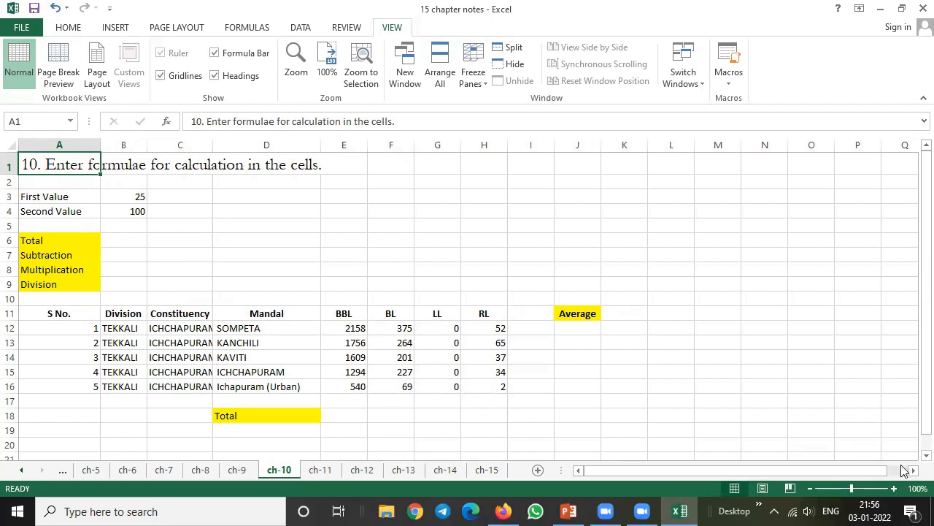
{"action": "left_click", "coordinate": [896, 489]}
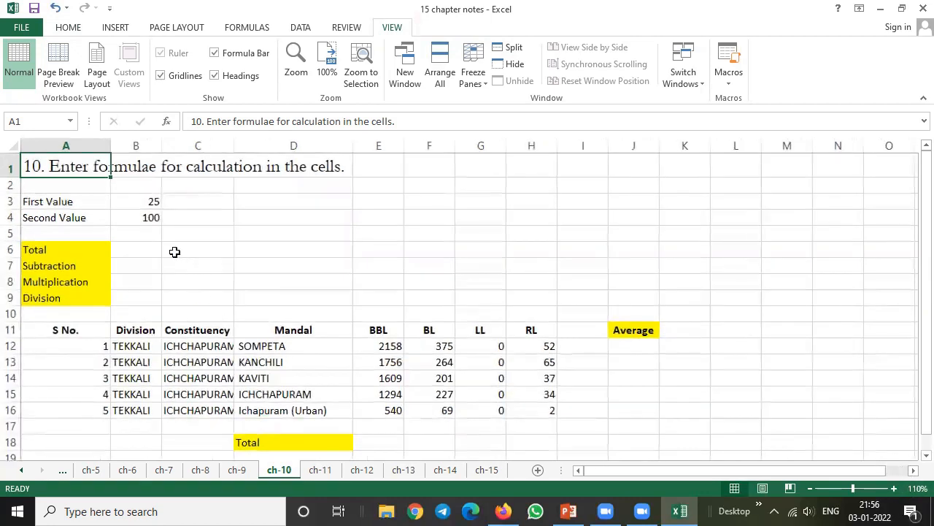
Calculate the Total in cell B6 from literal numbers with the formula =25+100
{"action": "left_click_drag", "start_coordinate": [60, 205], "coordinate": [118, 216]}
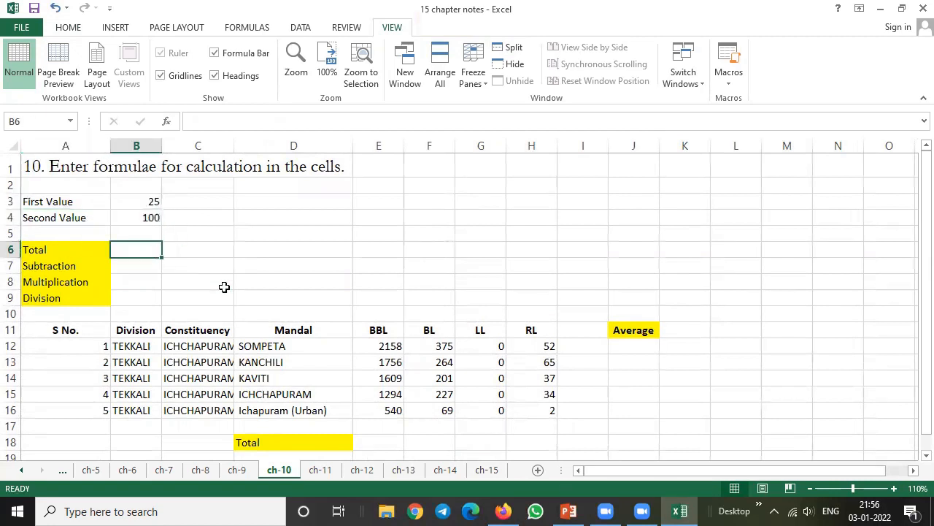
{"action": "type", "text": "="}
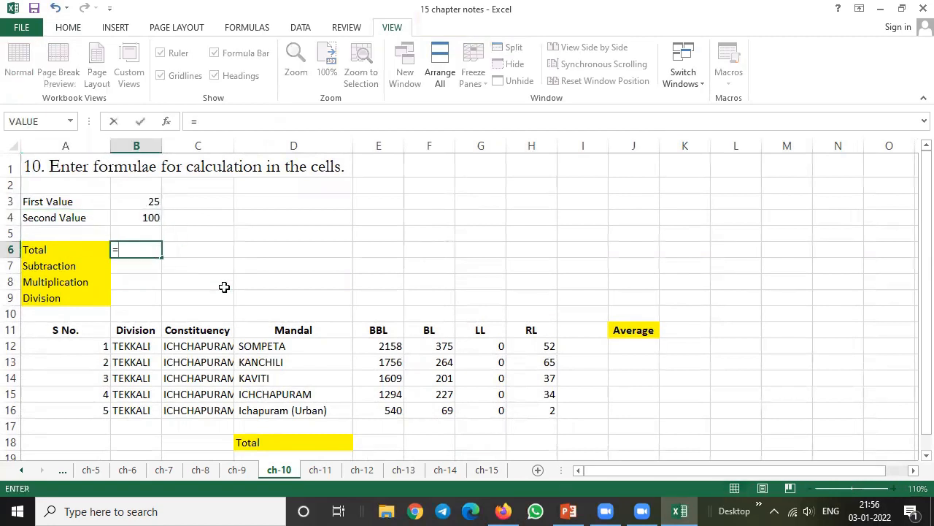
{"action": "type", "text": "25+100"}
{"action": "key", "text": "Return"}
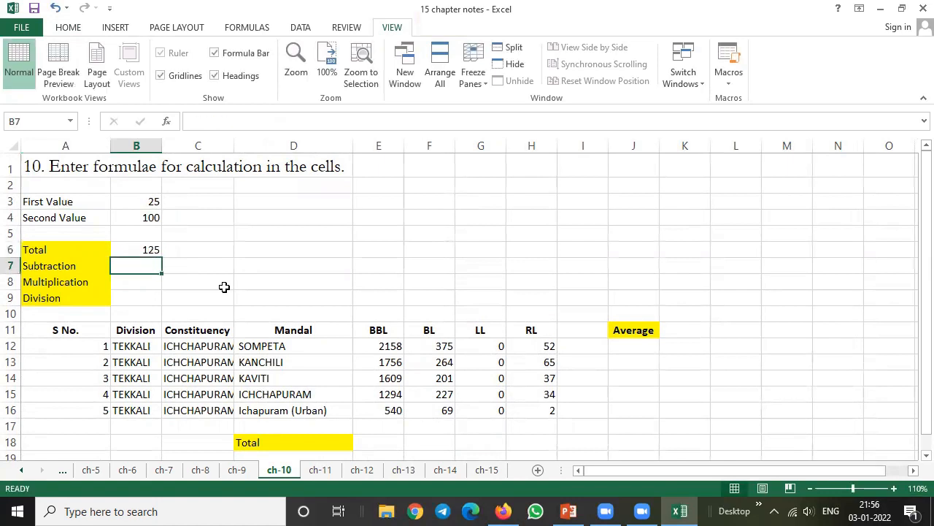
Replace the Total in cell B6 with a cell-reference formula, =B3+B4
{"action": "key", "text": "Up"}
{"action": "type", "text": "="}
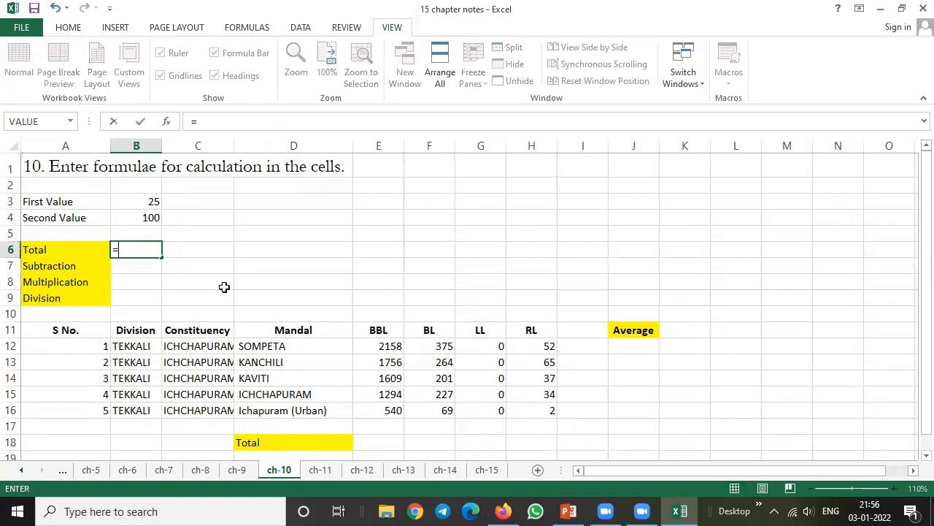
{"action": "left_click", "coordinate": [143, 203]}
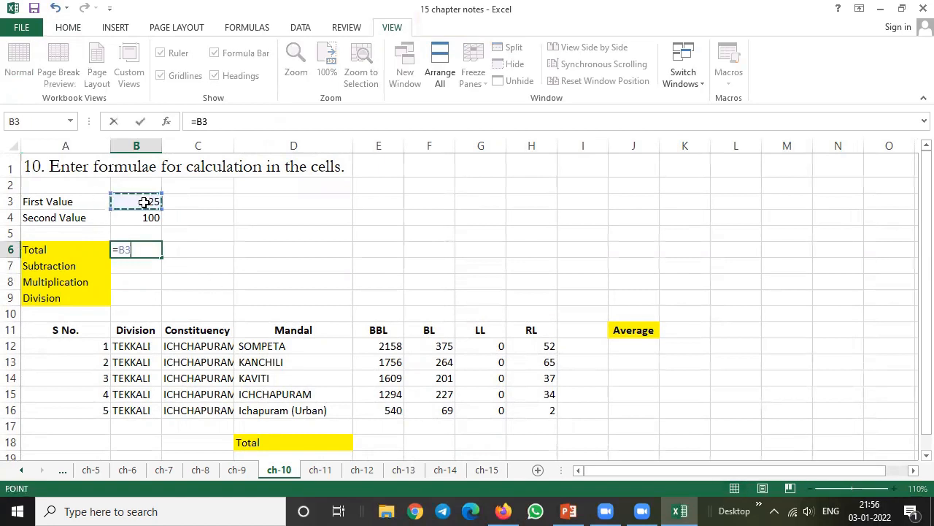
{"action": "type", "text": "+"}
{"action": "left_click", "coordinate": [134, 219]}
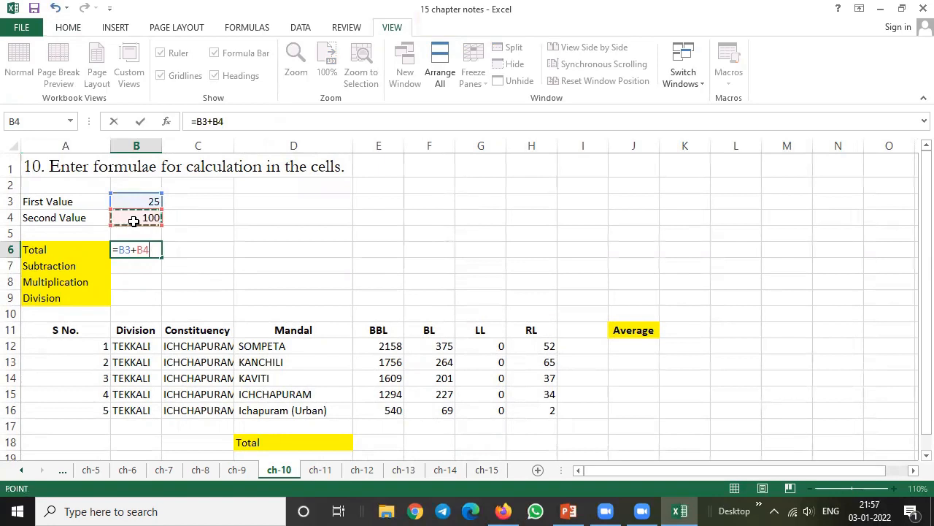
{"action": "key", "text": "Return"}
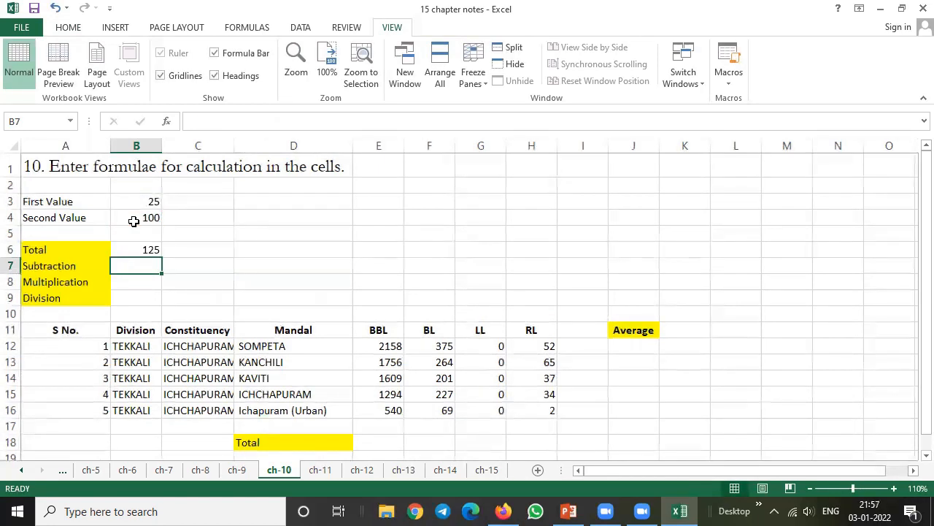
Calculate the Subtraction in cell B7 with the formula =B3-B4
{"action": "type", "text": "="}
{"action": "left_click", "coordinate": [154, 202]}
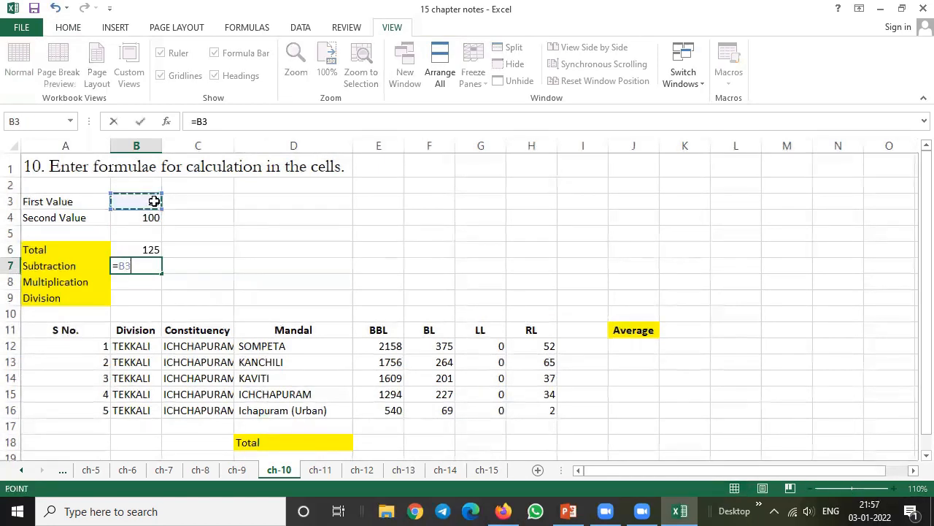
{"action": "type", "text": "-"}
{"action": "left_click", "coordinate": [154, 218]}
{"action": "key", "text": "Return"}
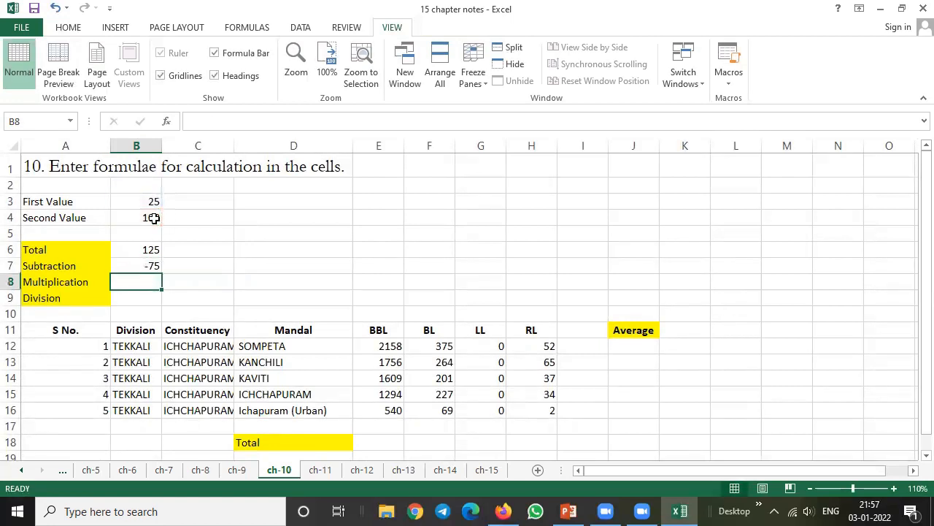
Calculate the Multiplication in cell B8 with the formula =B3*B4
{"action": "type", "text": "="}
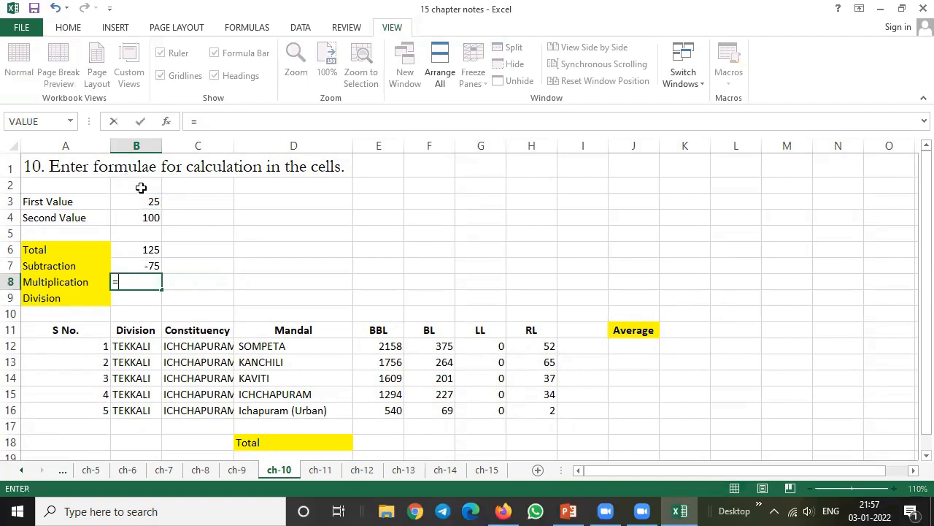
{"action": "left_click", "coordinate": [141, 201]}
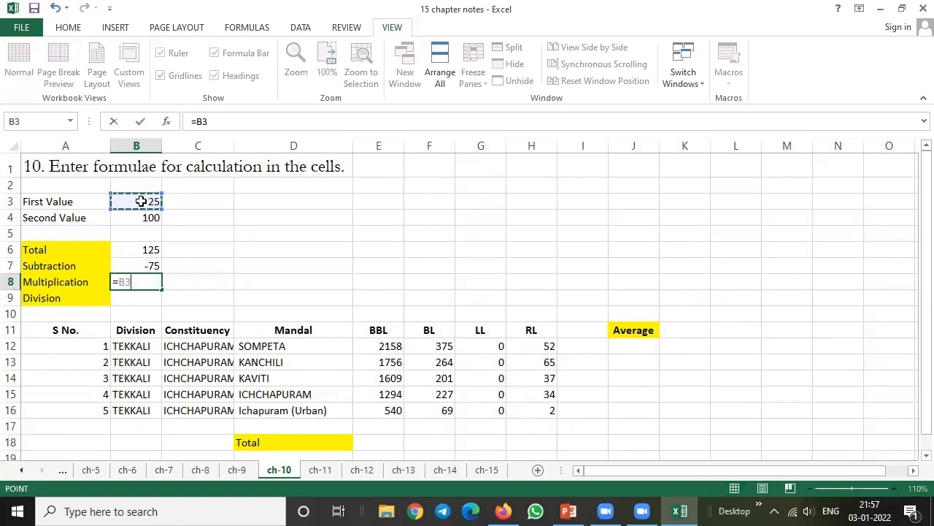
{"action": "type", "text": "*"}
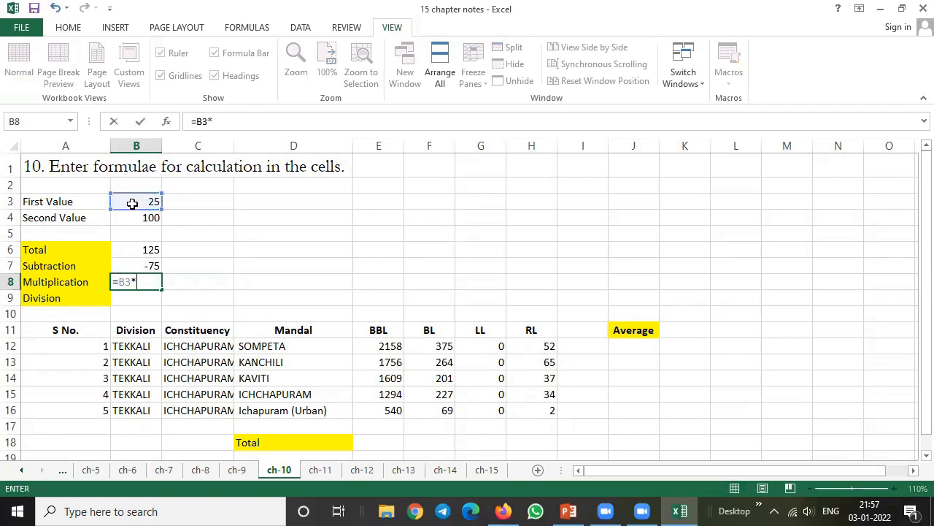
{"action": "left_click", "coordinate": [134, 219]}
{"action": "key", "text": "Return"}
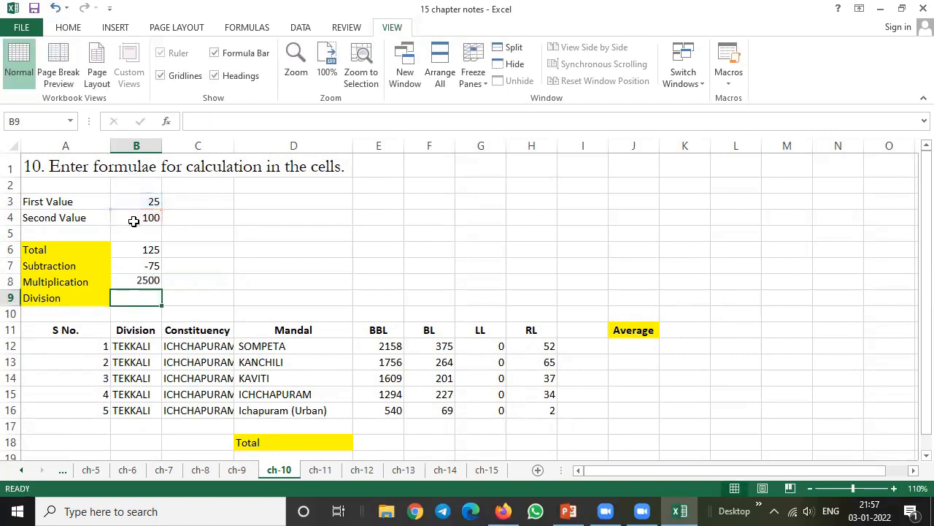
Calculate the Division in cell B9 with the formula =B3/B4
{"action": "type", "text": "="}
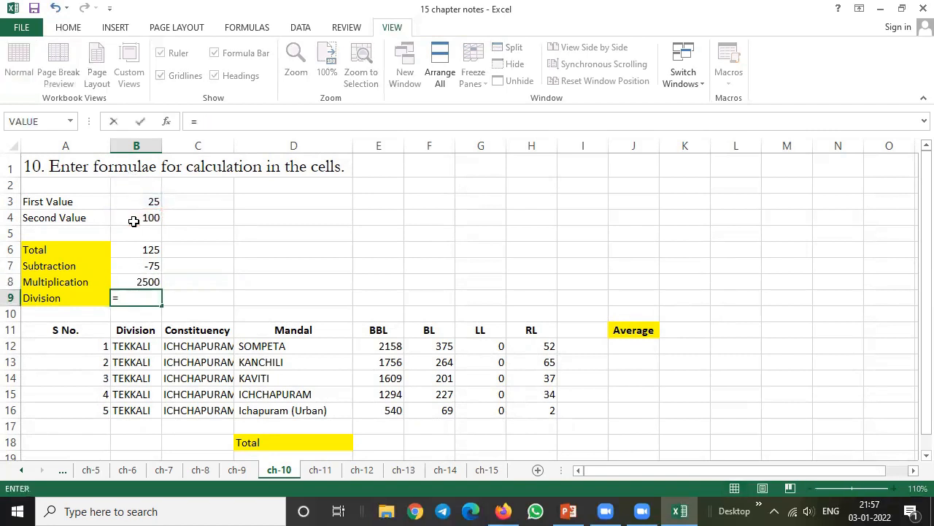
{"action": "left_click", "coordinate": [144, 206]}
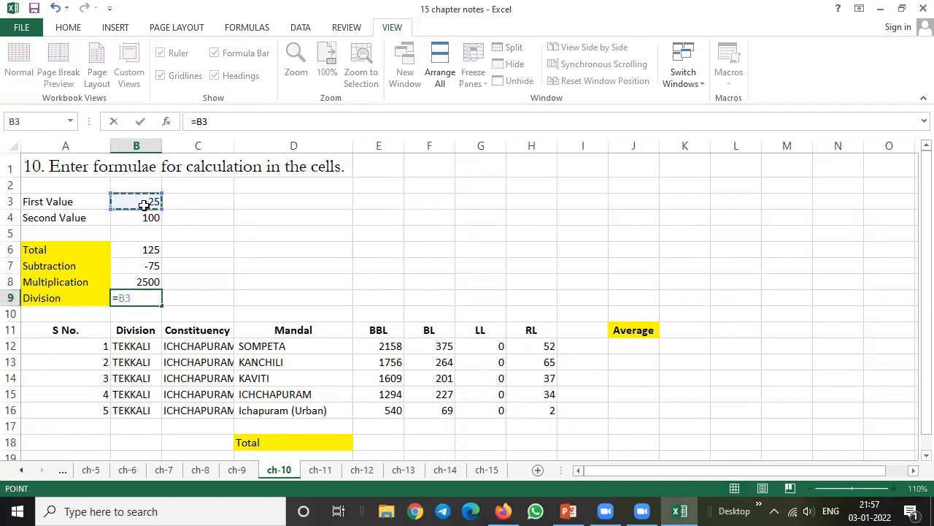
{"action": "type", "text": "/"}
{"action": "left_click", "coordinate": [146, 216]}
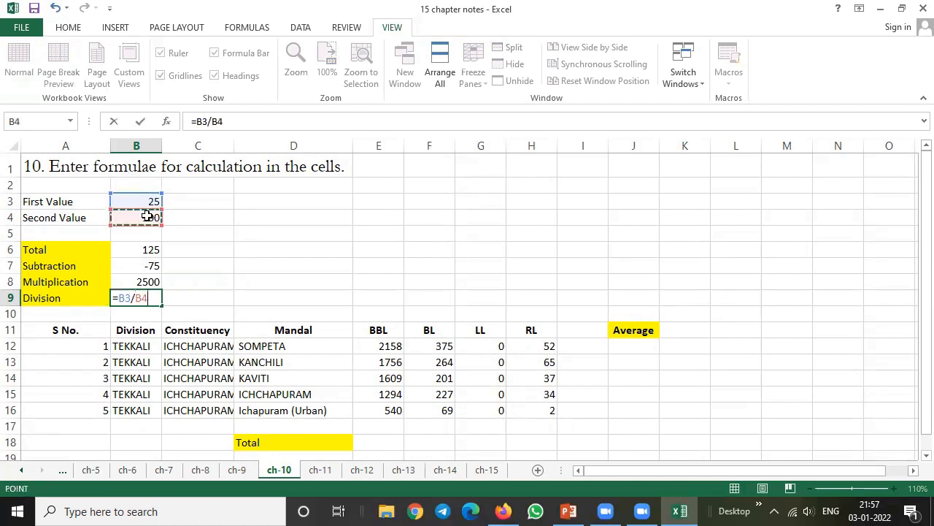
{"action": "key", "text": "Return"}
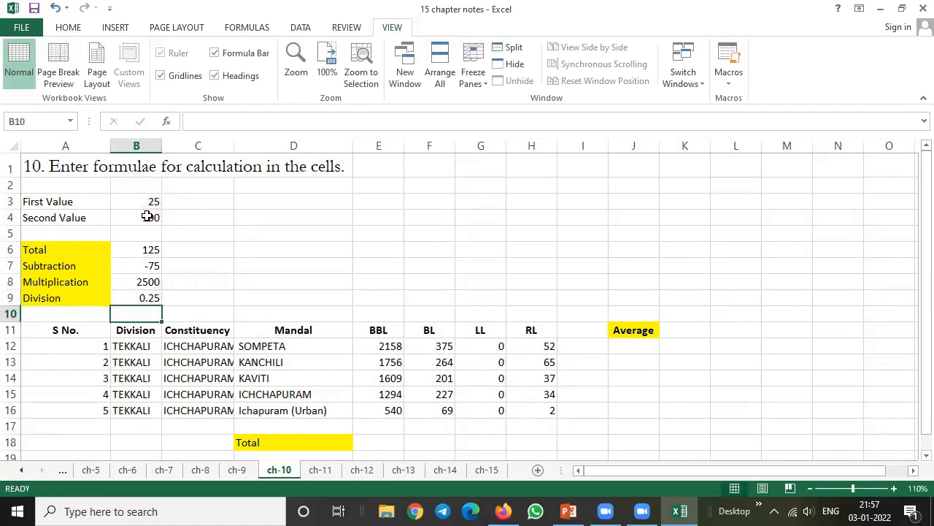
Change the First Value in B3 to 125 and the Second Value in B4 to 52
{"action": "key", "text": "Up"}
{"action": "key", "text": "Up"}
{"action": "key", "text": "Up"}
{"action": "key", "text": "Up"}
{"action": "key", "text": "Up"}
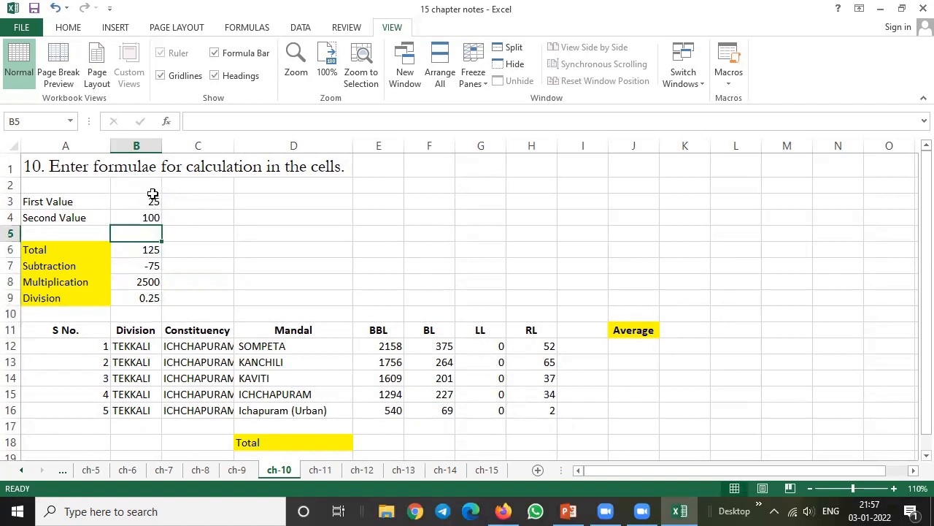
{"action": "left_click", "coordinate": [150, 197]}
{"action": "type", "text": "125"}
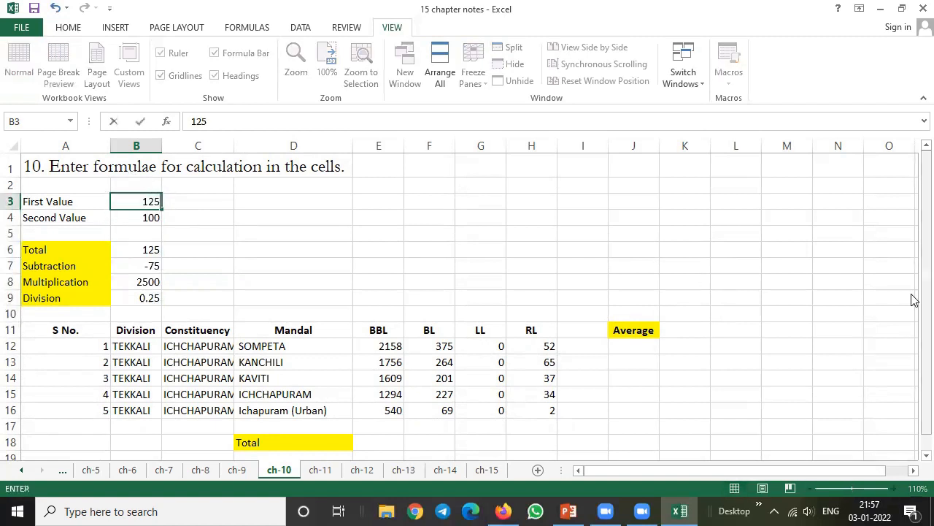
{"action": "key", "text": "Return"}
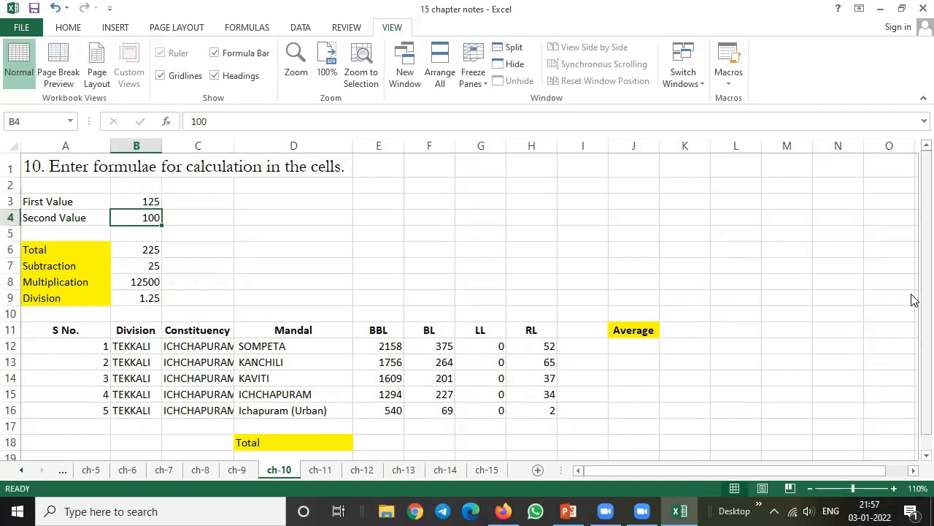
{"action": "type", "text": "52"}
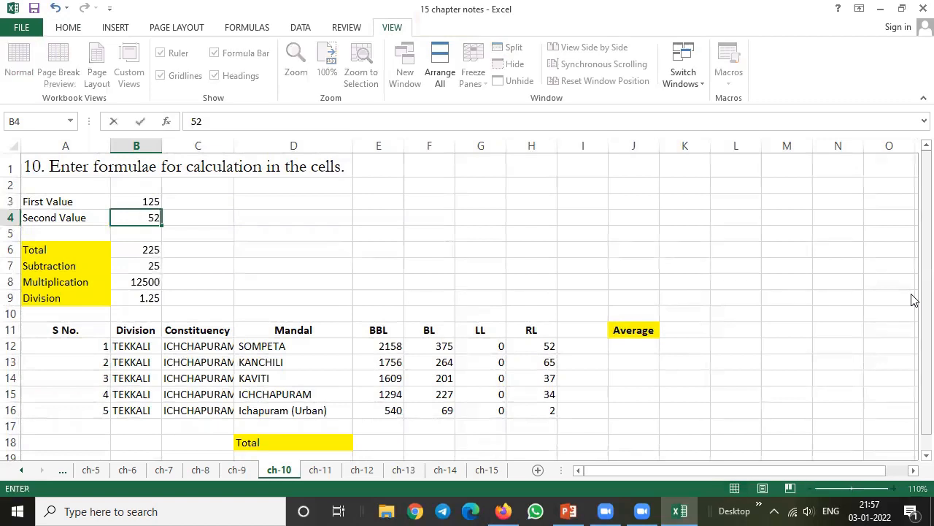
{"action": "key", "text": "Return"}
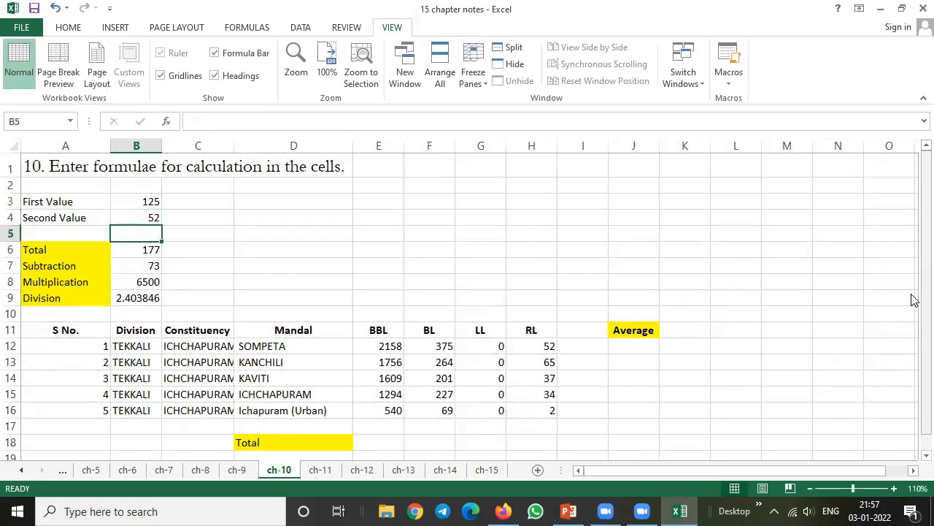
Look over the BBL figures in the mandal table and select the empty BBL Total cell E18
{"action": "key", "text": "Down"}
{"action": "key", "text": "Down"}
{"action": "key", "text": "Down"}
{"action": "key", "text": "Down"}
{"action": "key", "text": "Down"}
{"action": "key", "text": "Down"}
{"action": "key", "text": "Down"}
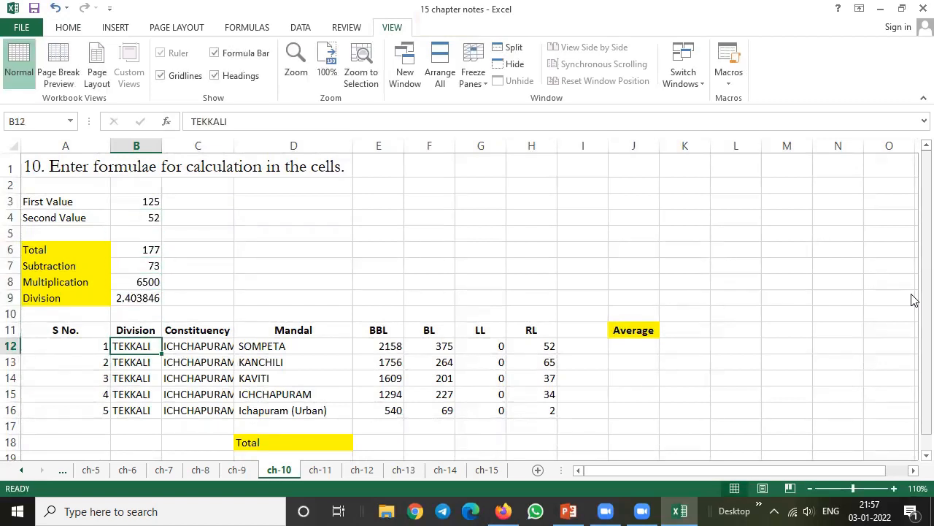
{"action": "key", "text": "Right"}
{"action": "key", "text": "Right"}
{"action": "key", "text": "Right"}
{"action": "key", "text": "Right"}
{"action": "key", "text": "Down"}
{"action": "key", "text": "Down"}
{"action": "key", "text": "Down"}
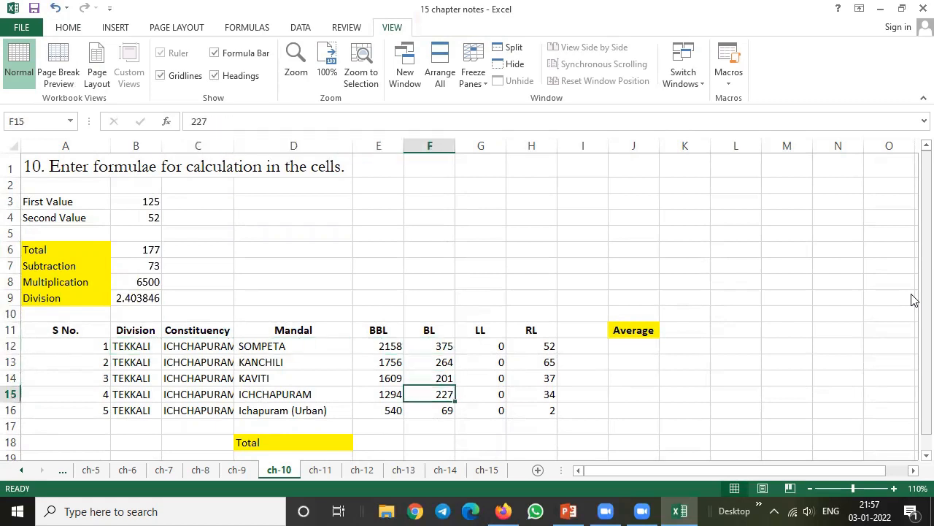
{"action": "key", "text": "Down"}
{"action": "key", "text": "Down"}
{"action": "key", "text": "Down"}
{"action": "key", "text": "Left"}
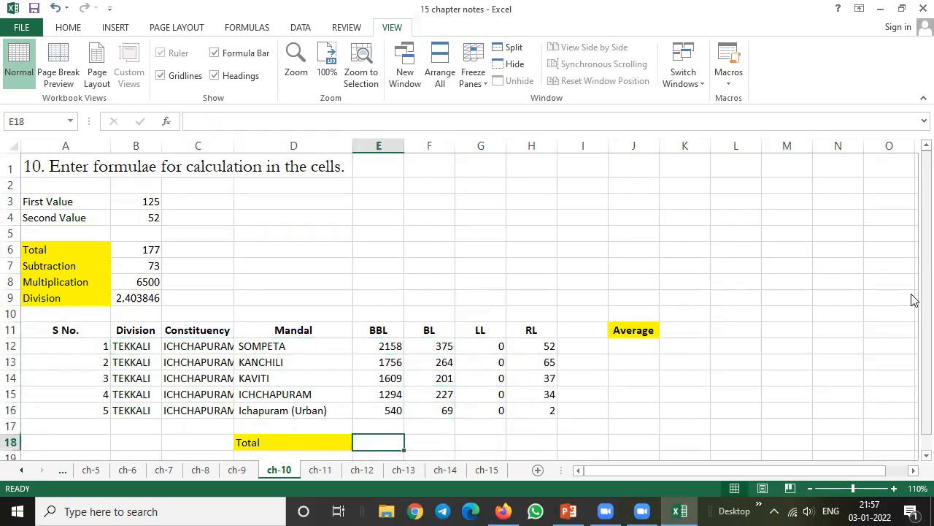
{"action": "key", "text": "Up"}
{"action": "key", "text": "Up"}
{"action": "key", "text": "Up"}
{"action": "key", "text": "Up"}
{"action": "key", "text": "Up"}
{"action": "key", "text": "Up"}
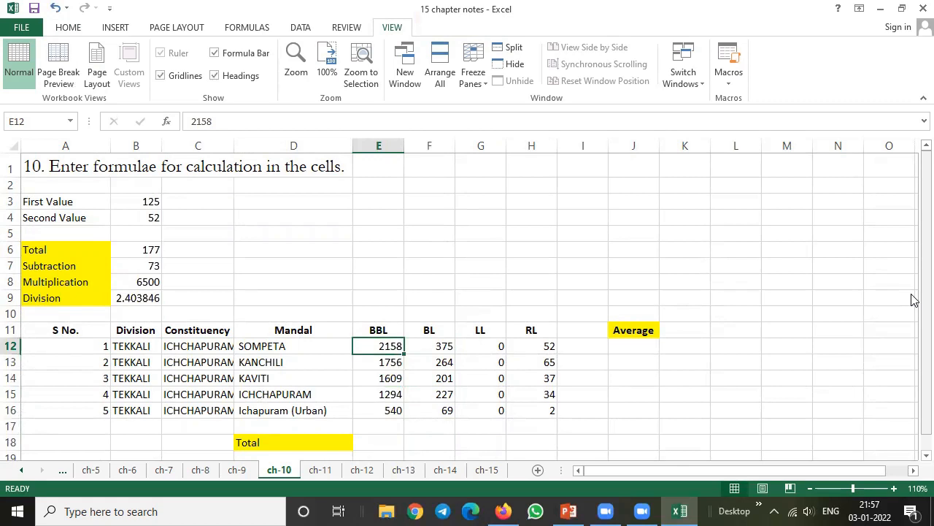
{"action": "key", "text": "Down"}
{"action": "key", "text": "Down"}
{"action": "key", "text": "Down"}
{"action": "key", "text": "Down"}
{"action": "key", "text": "Down"}
{"action": "key", "text": "Down"}
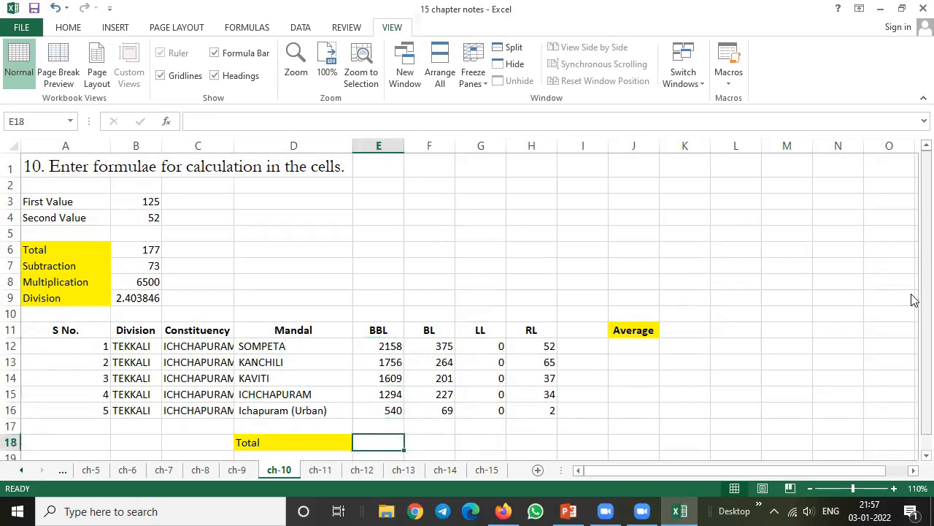
{"action": "type", "text": "="}
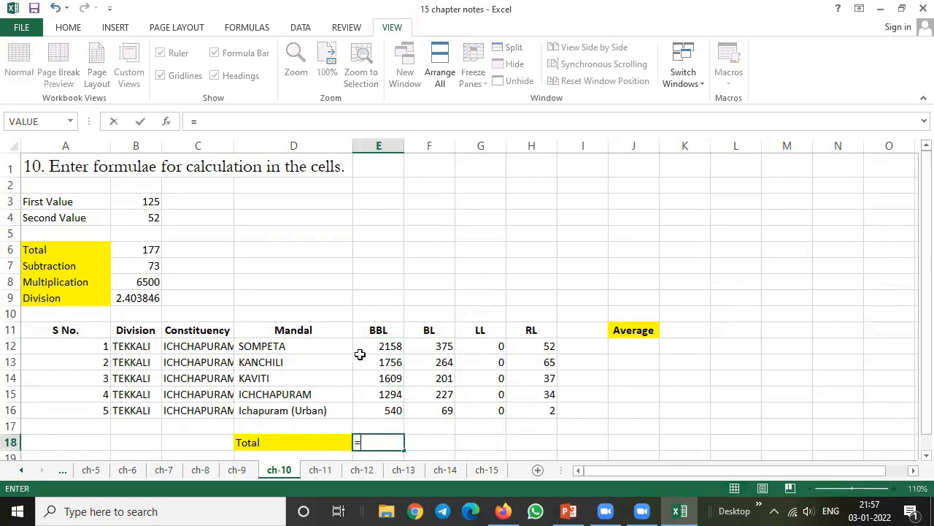
{"action": "left_click", "coordinate": [383, 347]}
{"action": "type", "text": "+"}
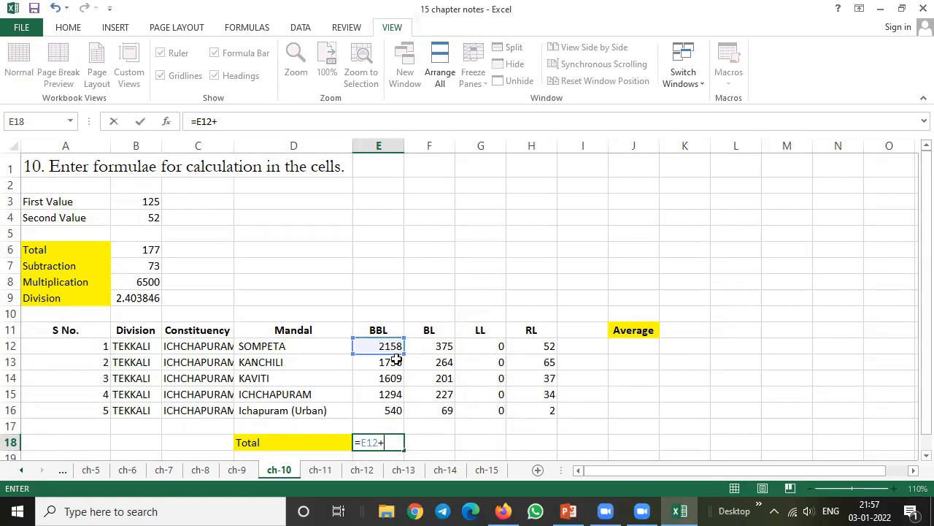
{"action": "left_click", "coordinate": [396, 362]}
{"action": "type", "text": "+"}
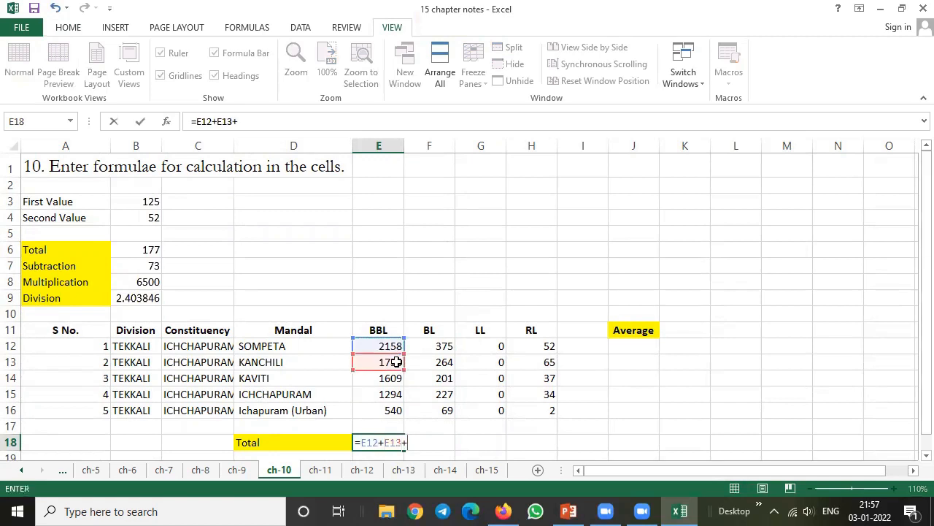
{"action": "key", "text": "BackSpace"}
{"action": "key", "text": "BackSpace"}
{"action": "key", "text": "BackSpace"}
{"action": "key", "text": "BackSpace"}
{"action": "key", "text": "BackSpace"}
{"action": "key", "text": "BackSpace"}
{"action": "key", "text": "BackSpace"}
{"action": "key", "text": "BackSpace"}
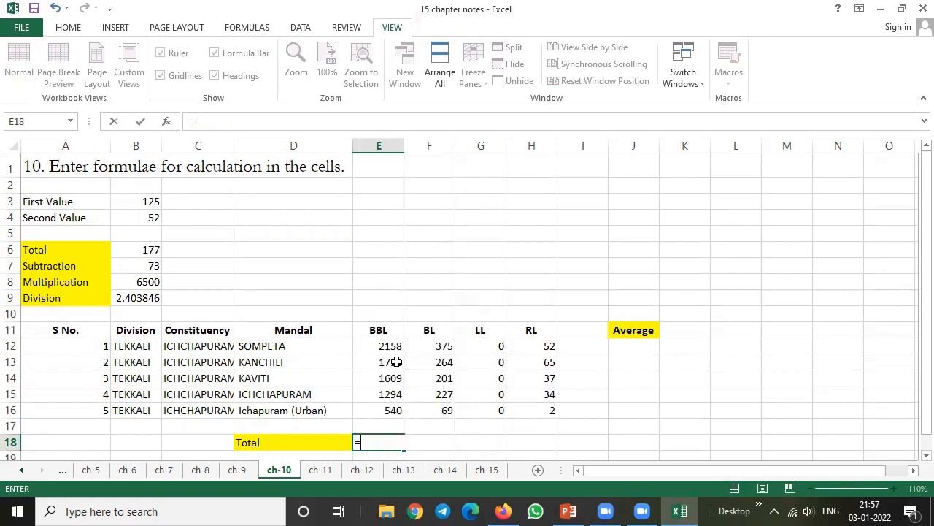
{"action": "key", "text": "BackSpace"}
{"action": "key", "text": "Escape"}
Total the BBL column in cell E18 with AutoSum over the range E12:E17
{"action": "scroll", "coordinate": [396, 362], "scroll_direction": "down", "scroll_amount": 1}
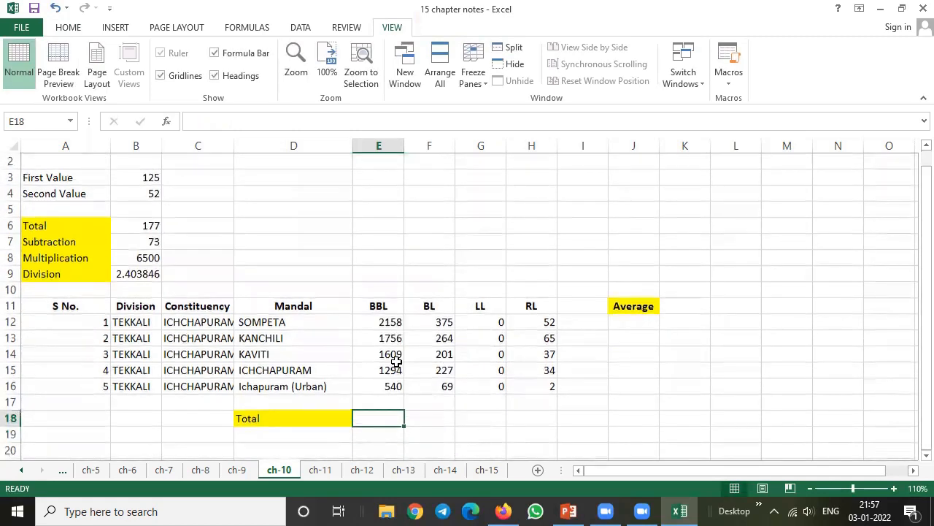
{"action": "left_click", "coordinate": [70, 28]}
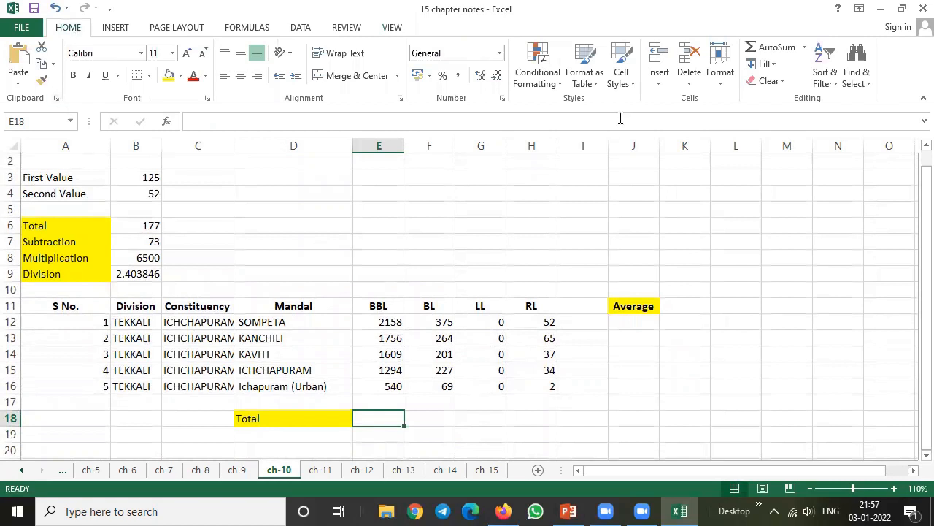
{"action": "left_click", "coordinate": [767, 47]}
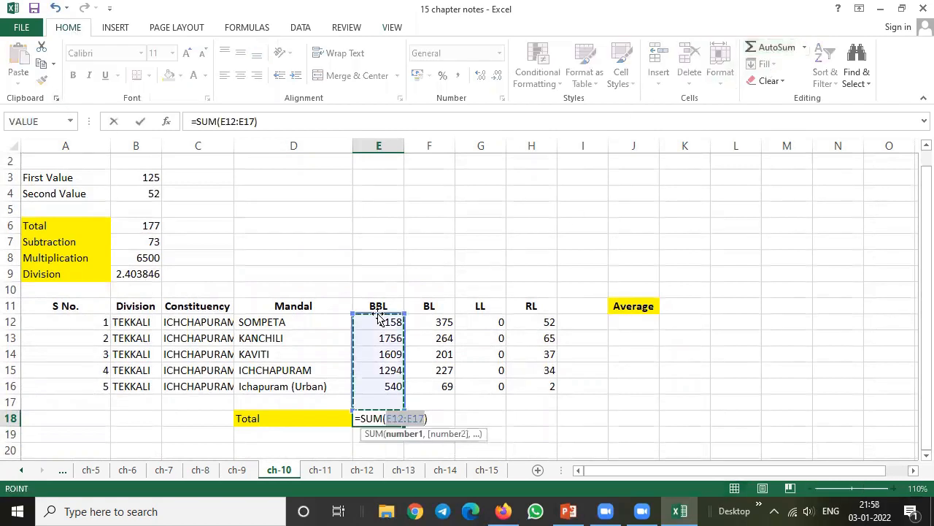
{"action": "key", "text": "Return"}
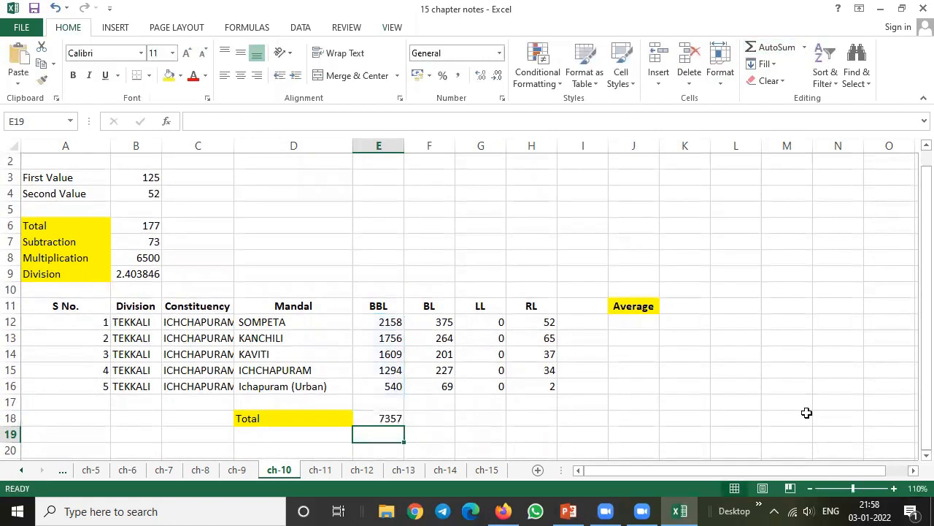
Total the BL column in F18 with =SUM(F12:F16) and fill the formula across to H18 for LL and RL
{"action": "key", "text": "Up"}
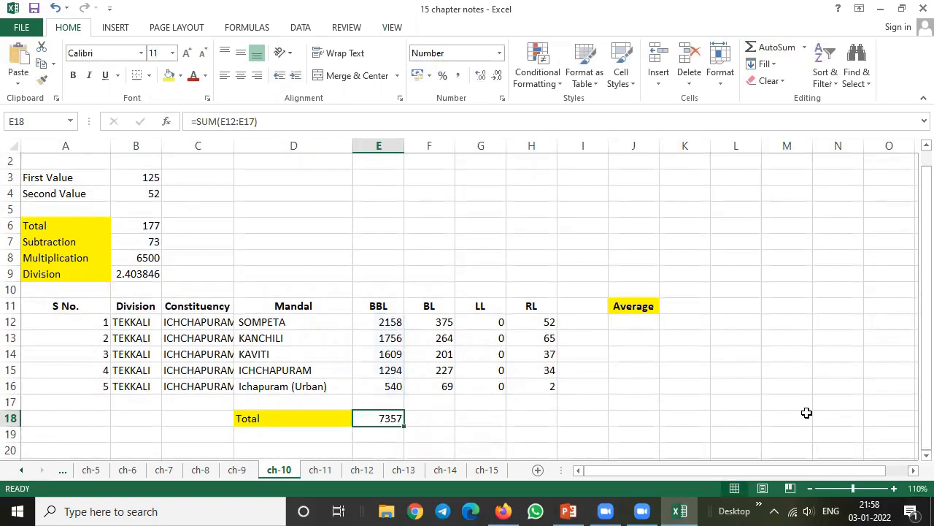
{"action": "key", "text": "Right"}
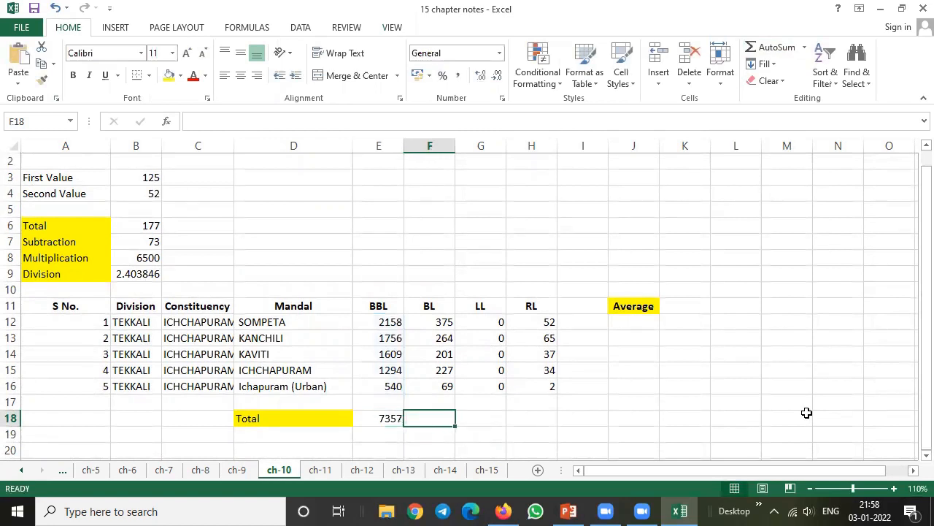
{"action": "type", "text": "=sum"}
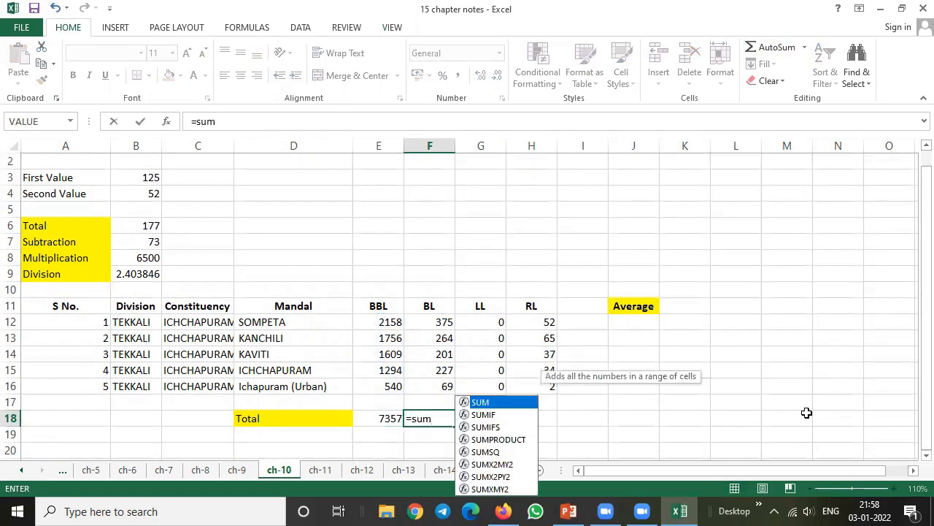
{"action": "type", "text": "("}
{"action": "left_click_drag", "start_coordinate": [438, 322], "coordinate": [442, 384]}
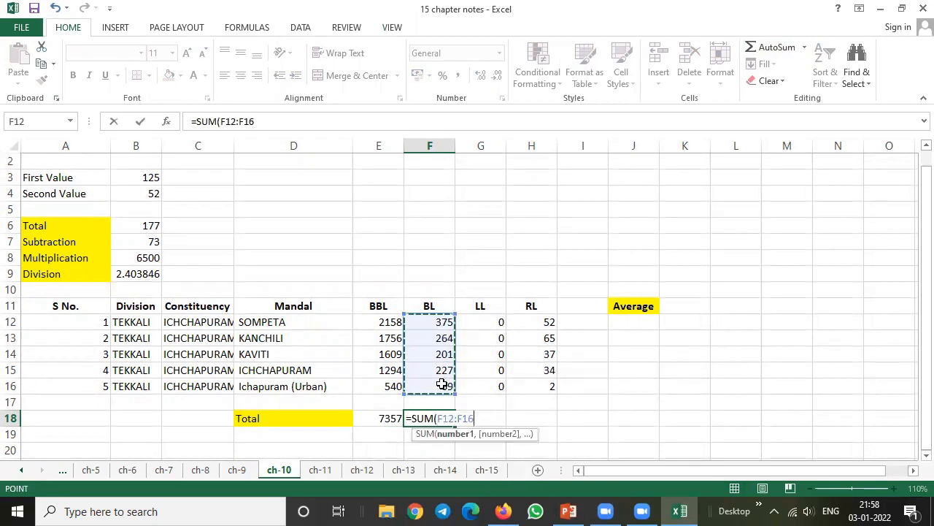
{"action": "type", "text": ")"}
{"action": "key", "text": "Return"}
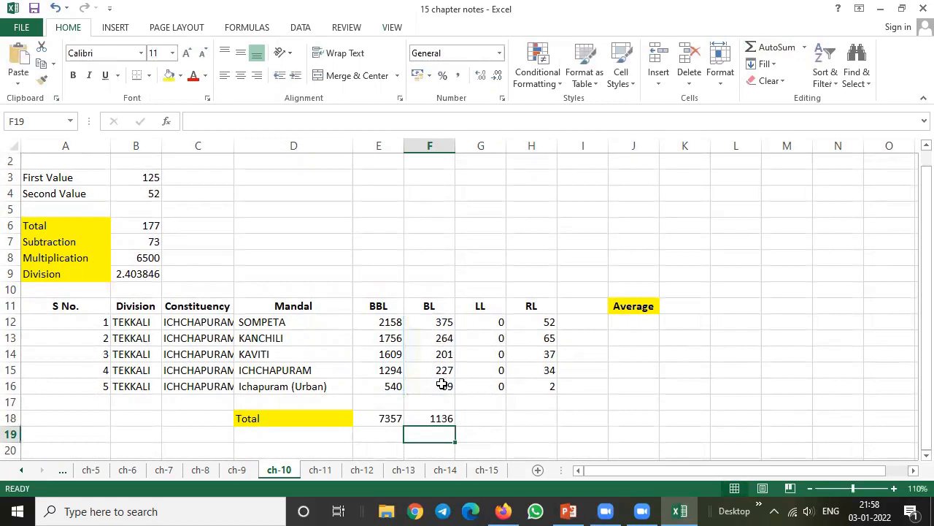
{"action": "key", "text": "Up"}
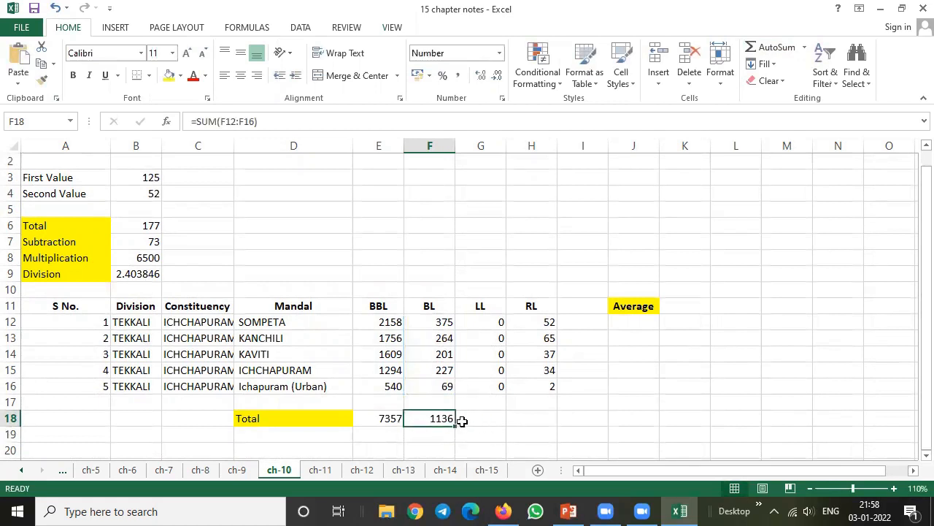
{"action": "left_click_drag", "start_coordinate": [456, 427], "coordinate": [553, 430]}
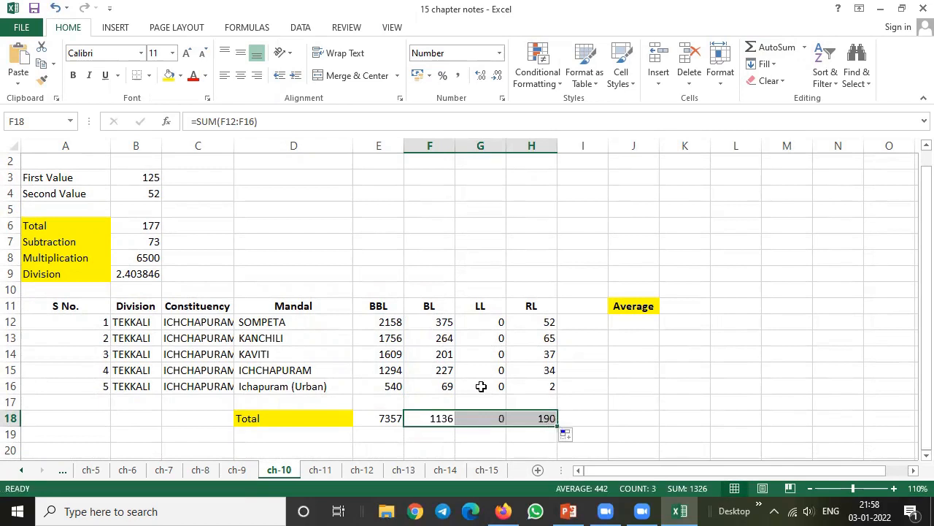
Change the LL value to 25 for KANCHILI in G13 and to 15 for KAVITI in G14
{"action": "left_click", "coordinate": [482, 337]}
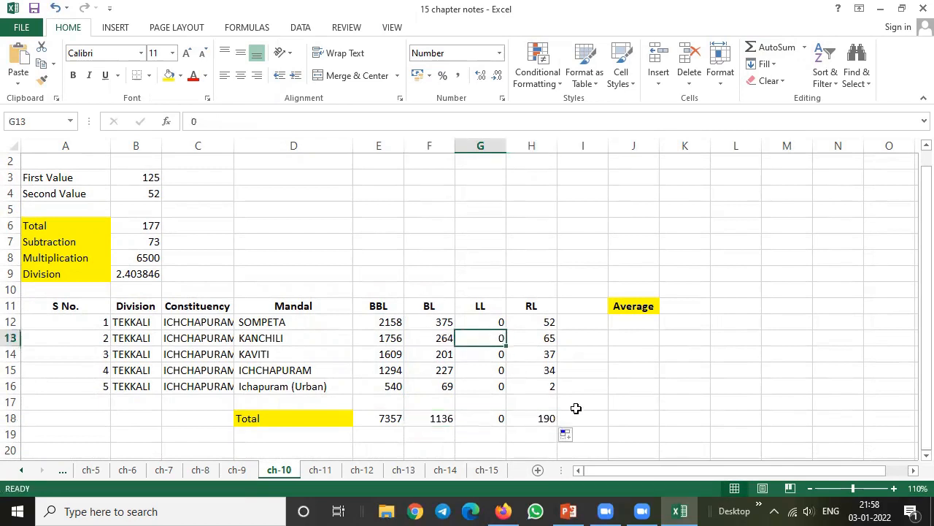
{"action": "type", "text": "25"}
{"action": "key", "text": "Return"}
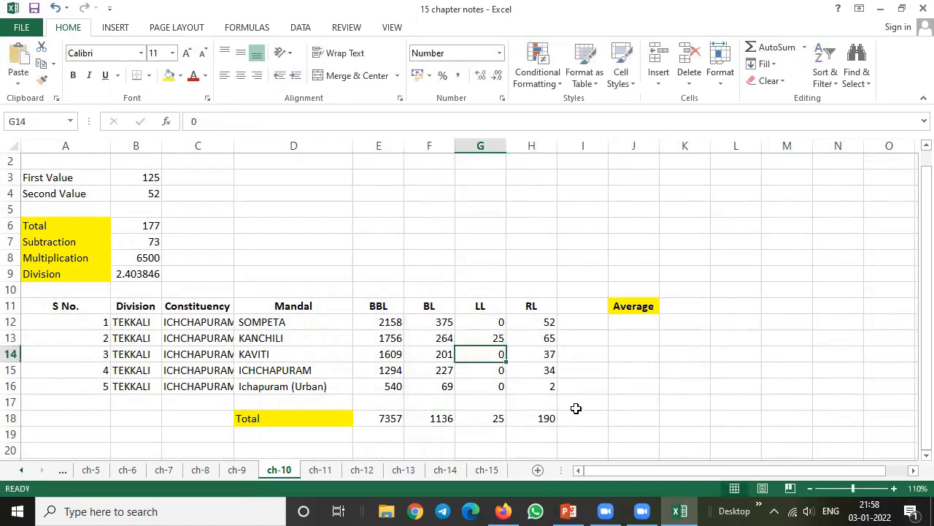
{"action": "type", "text": "15"}
{"action": "key", "text": "Return"}
Calculate the SOMPETA row's average in cell J12 with the formula =AVERAGE(E12:H12)
{"action": "key", "text": "Up"}
{"action": "key", "text": "Up"}
{"action": "key", "text": "Up"}
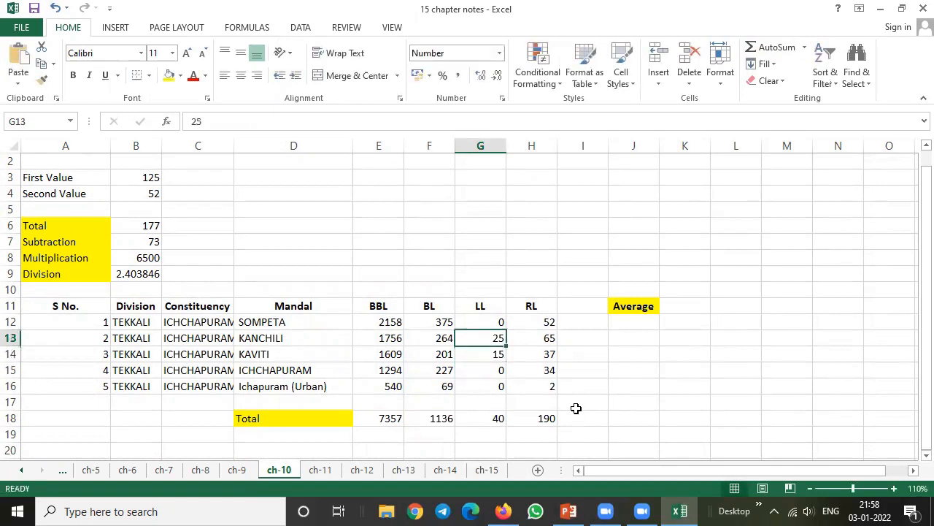
{"action": "key", "text": "Right"}
{"action": "key", "text": "Right"}
{"action": "key", "text": "Right"}
{"action": "type", "text": "=ave"}
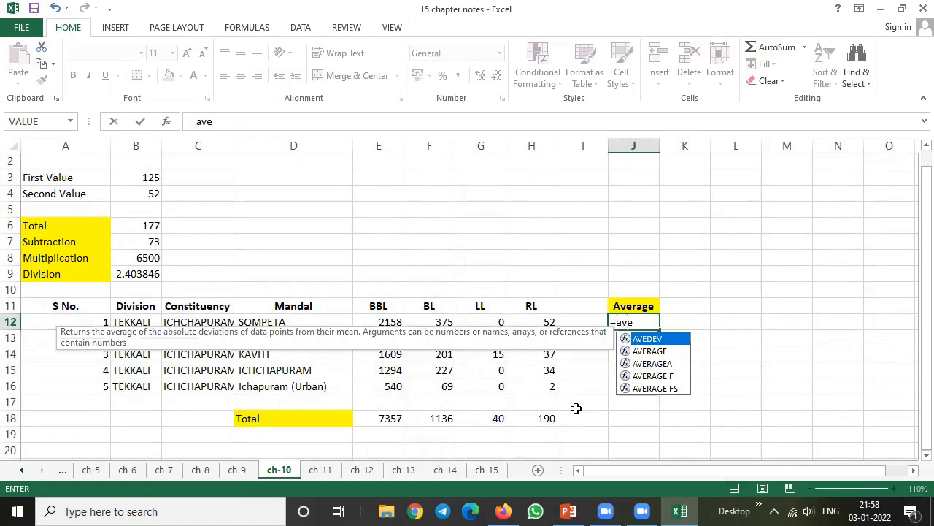
{"action": "key", "text": "Down"}
{"action": "key", "text": "Tab"}
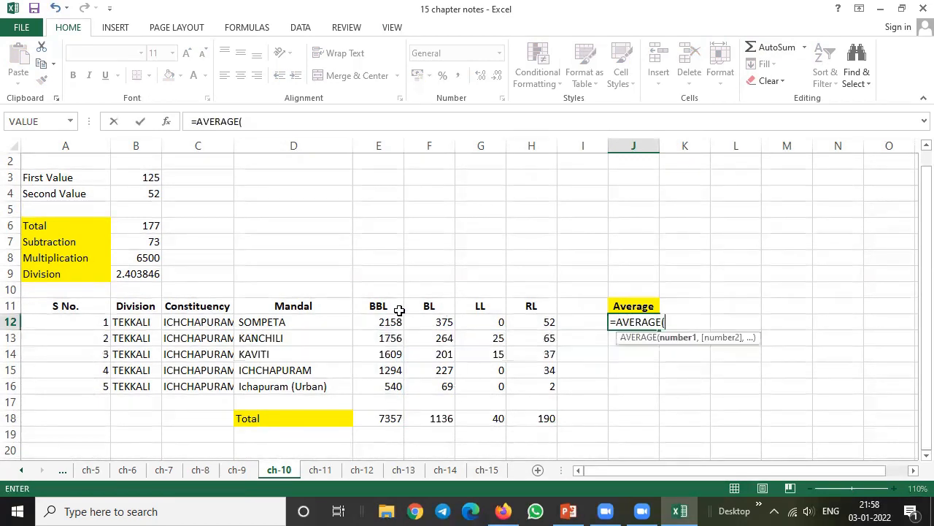
{"action": "left_click_drag", "start_coordinate": [388, 322], "coordinate": [531, 319]}
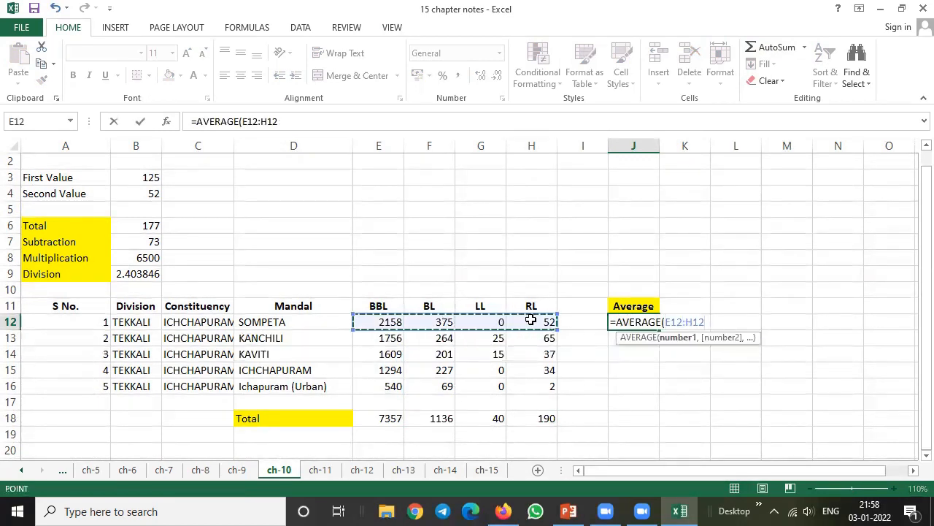
{"action": "key", "text": "Return"}
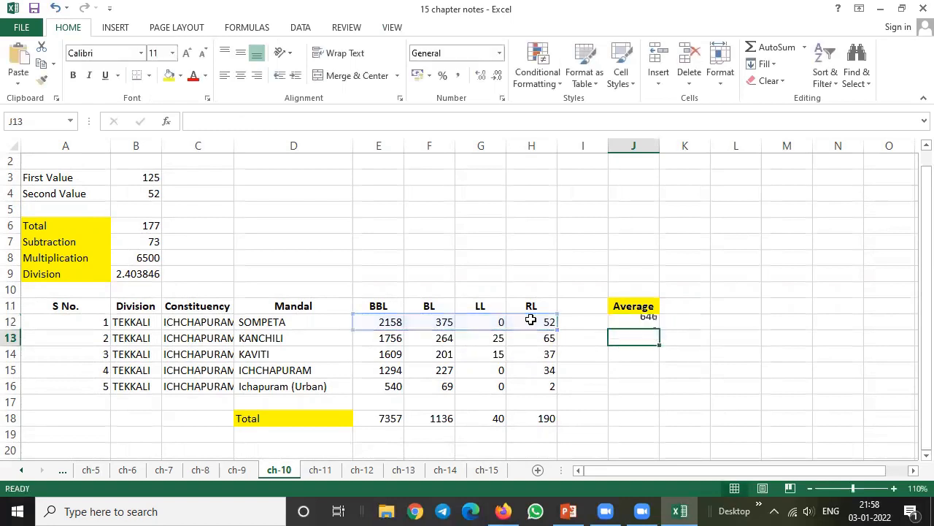
Fill the average formula from J12 down to J18, and clear cell J17 beside the blank row
{"action": "key", "text": "Up"}
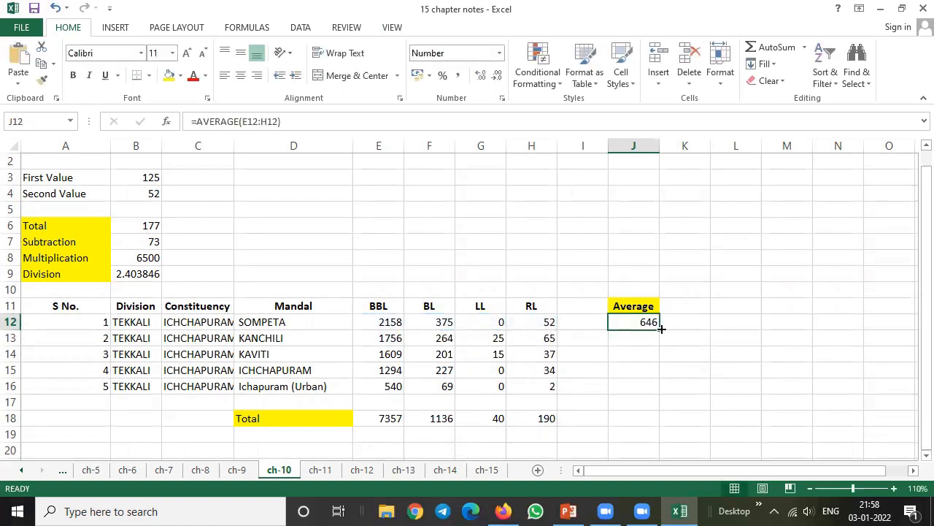
{"action": "left_click_drag", "start_coordinate": [661, 330], "coordinate": [655, 423]}
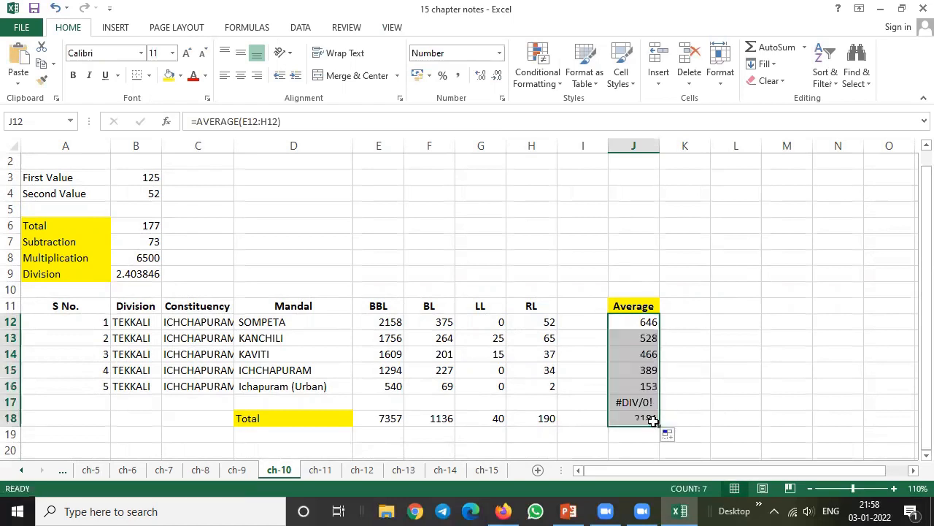
{"action": "left_click", "coordinate": [498, 398]}
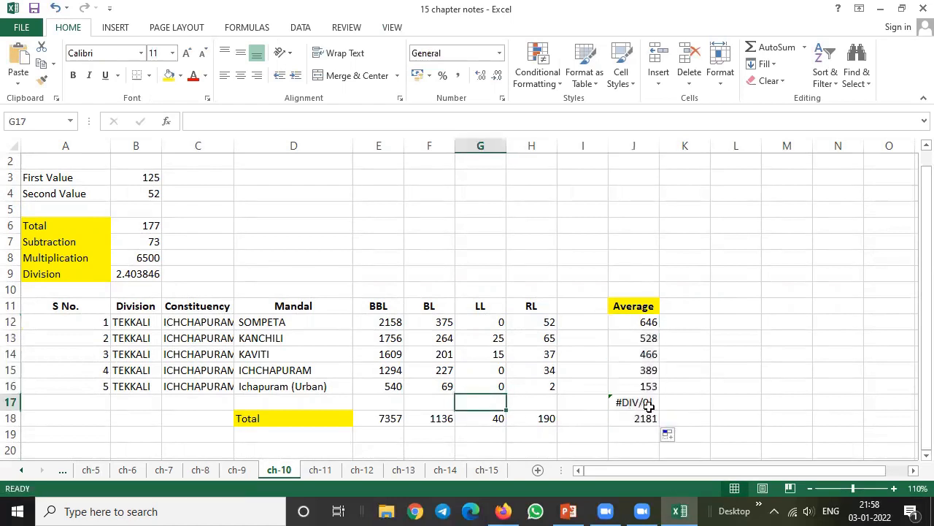
{"action": "left_click", "coordinate": [632, 402]}
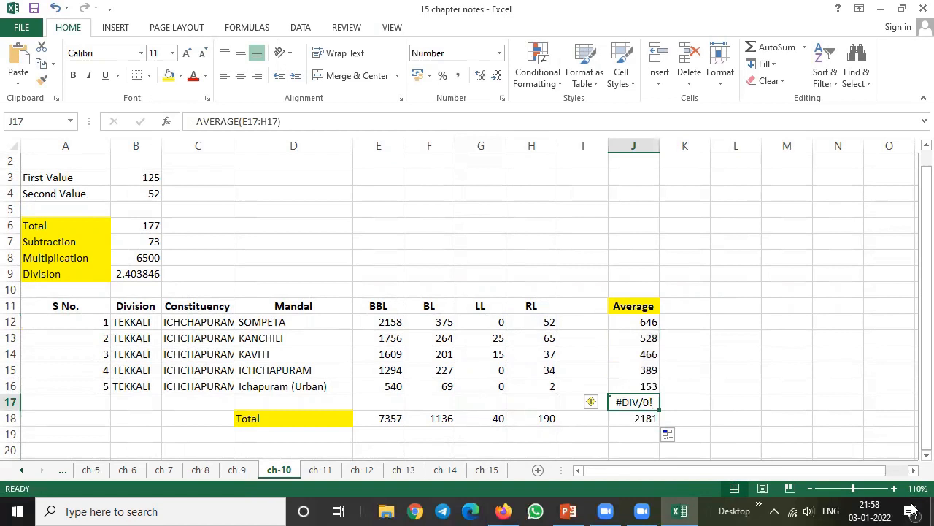
{"action": "key", "text": "Delete"}
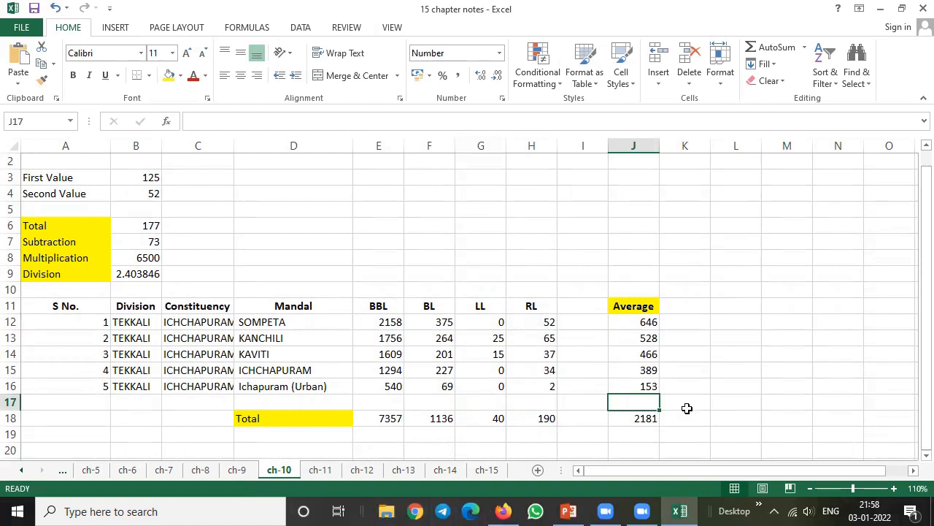
{"action": "left_click", "coordinate": [429, 508]}
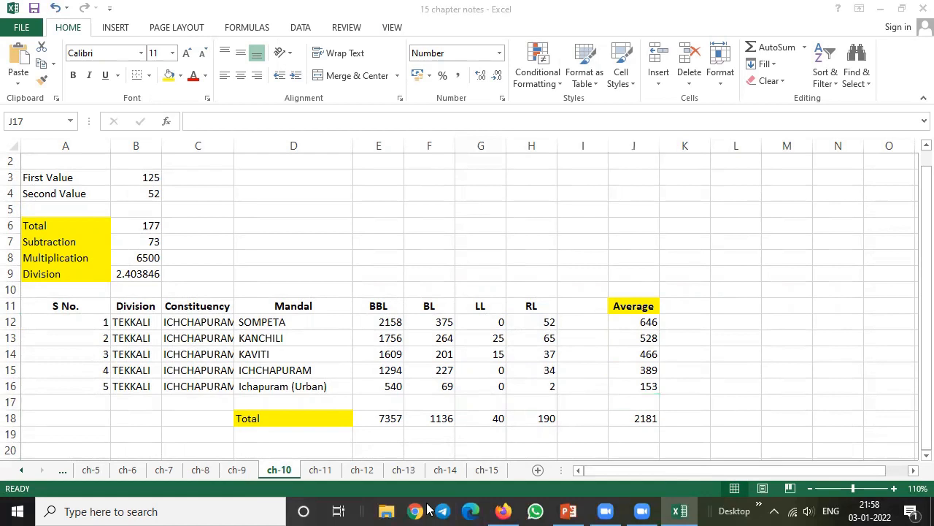